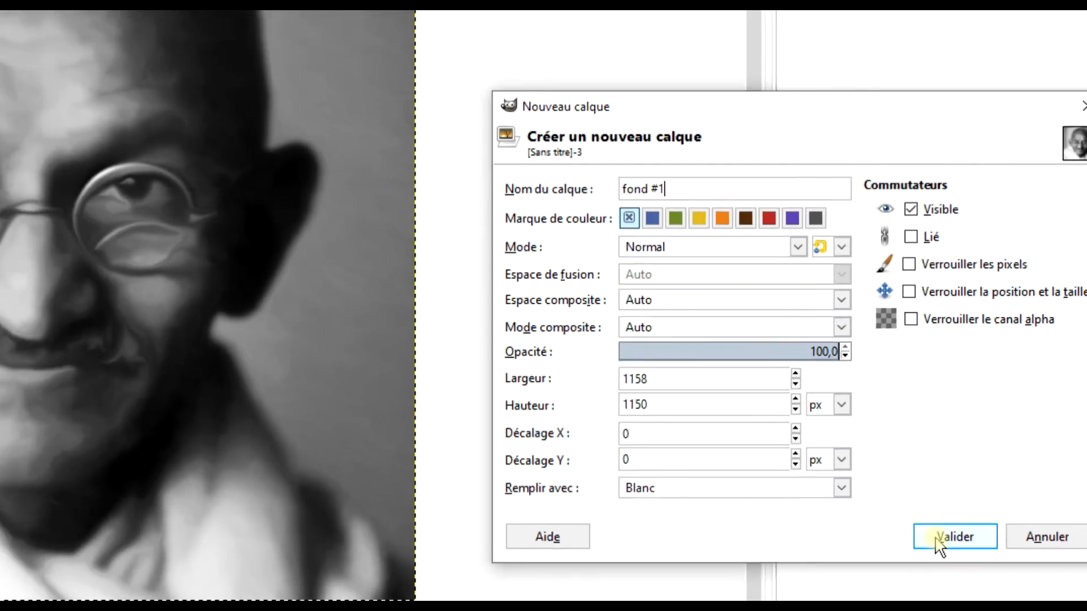
Create a white-filled layer named fond #1 and duplicate it.
{"action": "left_click", "coordinate": [936, 541]}
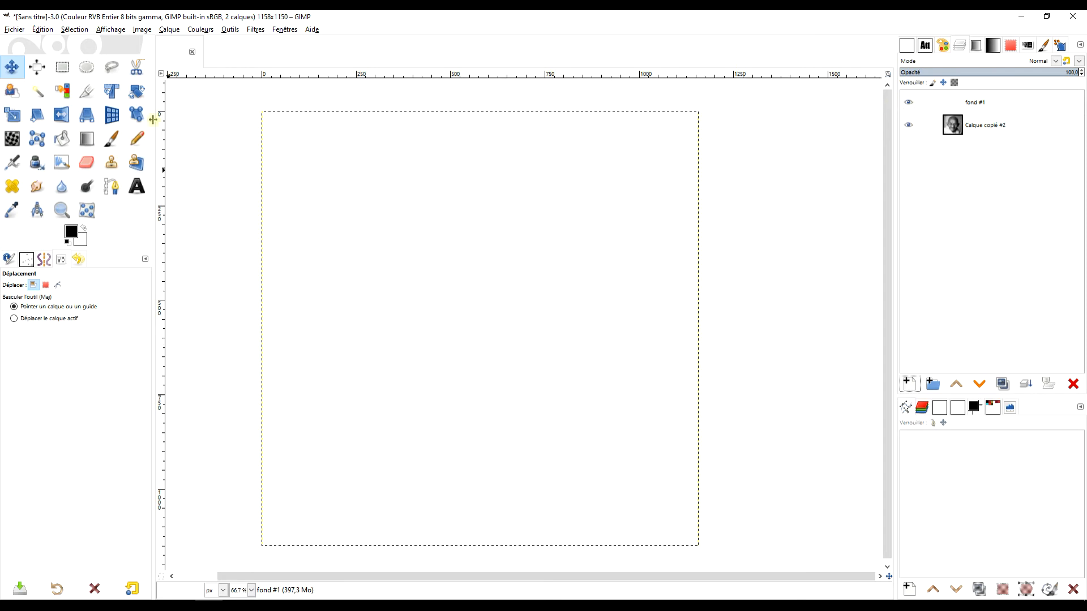
{"action": "left_click", "coordinate": [1001, 384]}
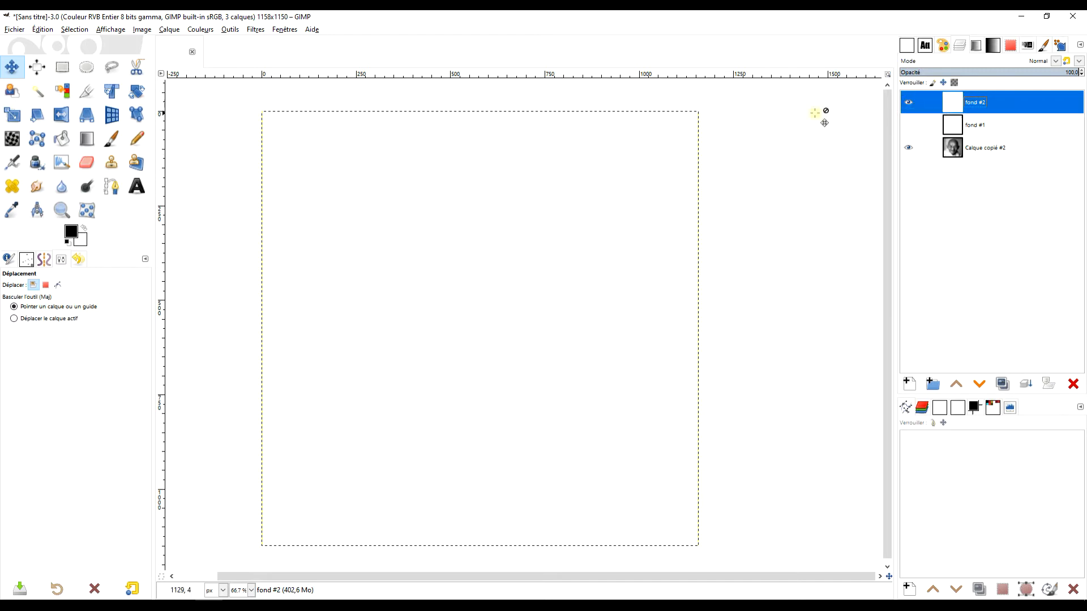
Lower fond #2's opacity to 45.1 and clear the left half of that layer using a rectangular selection.
{"action": "left_click", "coordinate": [981, 71]}
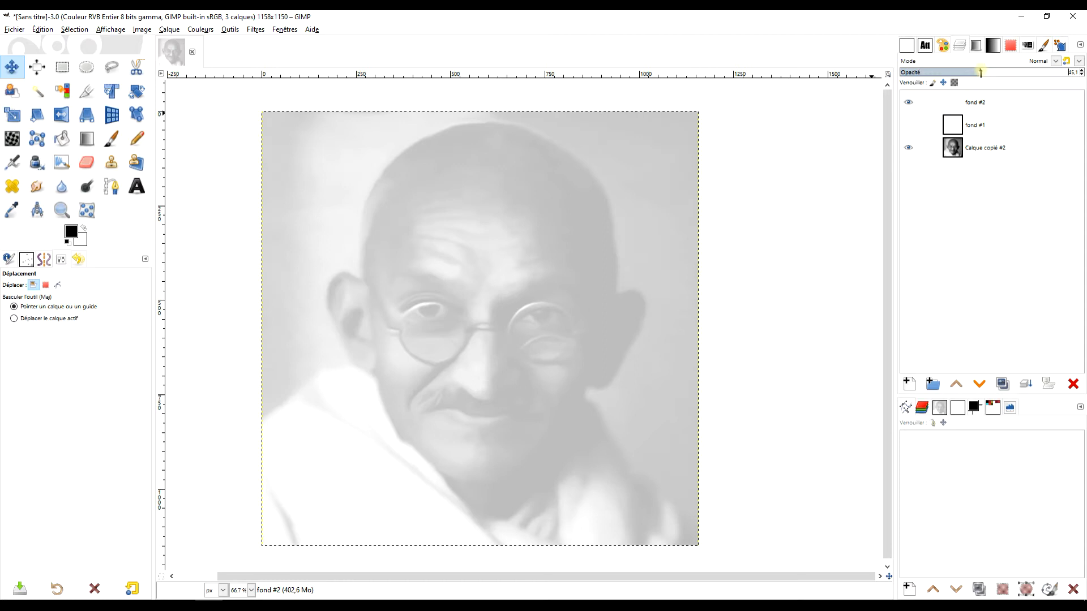
{"action": "left_click", "coordinate": [61, 68]}
{"action": "left_click_drag", "start_coordinate": [254, 100], "coordinate": [484, 565]}
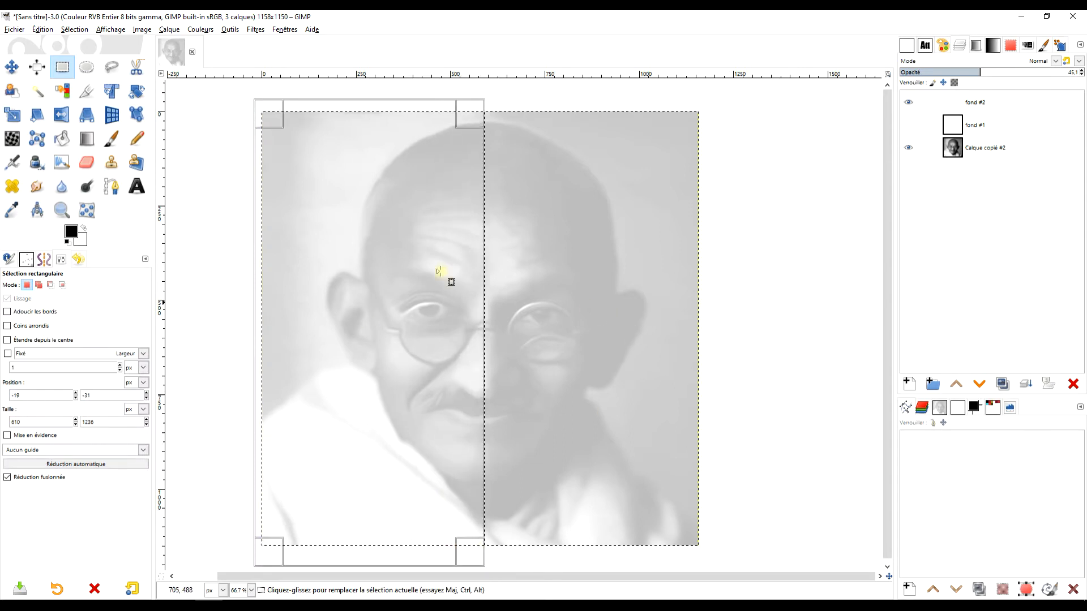
{"action": "left_click", "coordinate": [42, 29]}
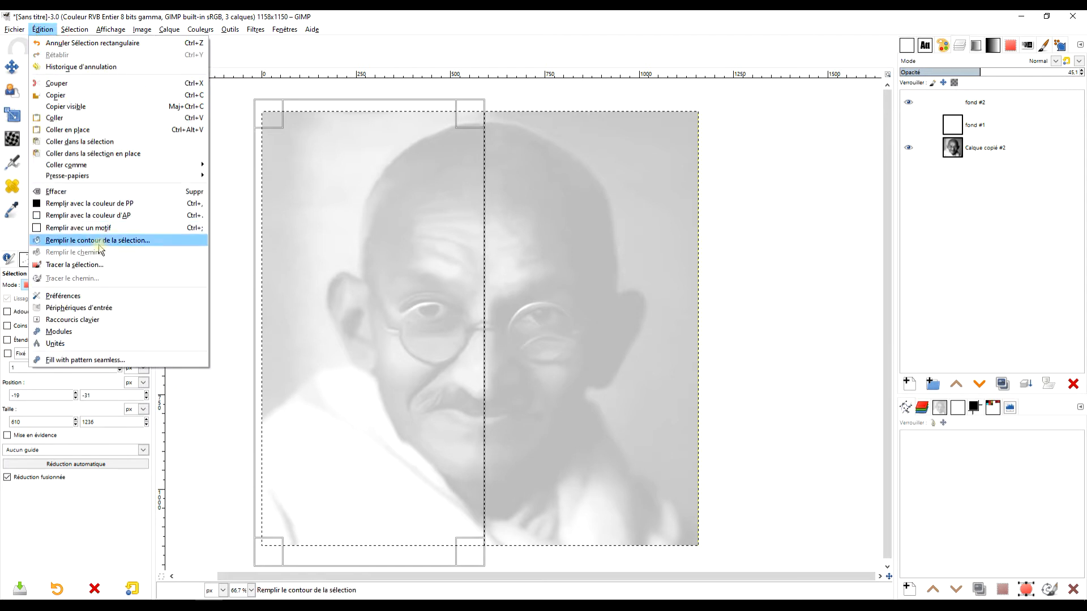
{"action": "left_click", "coordinate": [107, 195]}
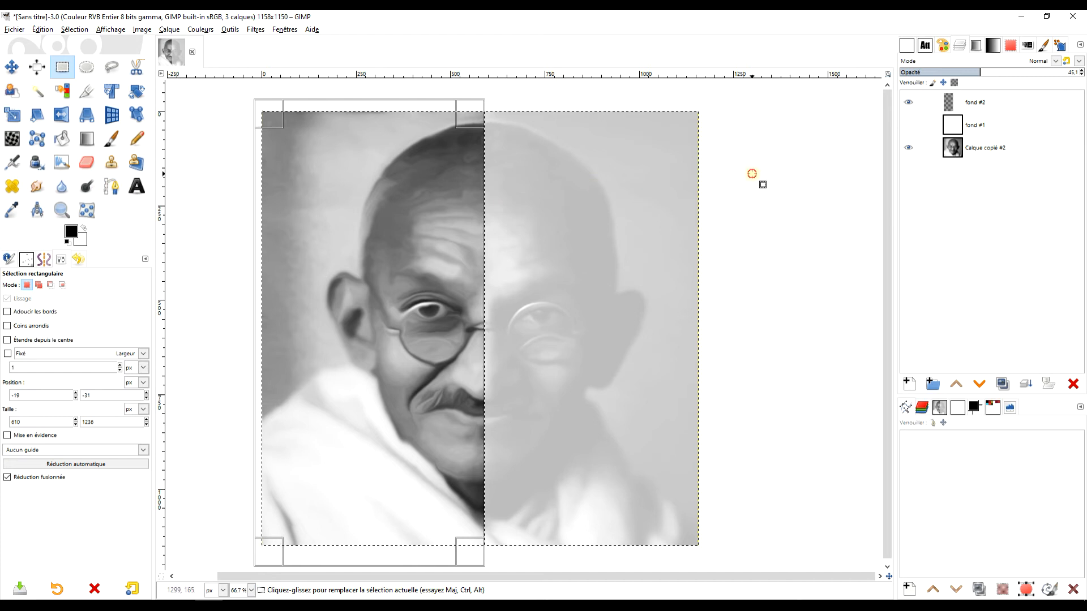
{"action": "left_click", "coordinate": [752, 174]}
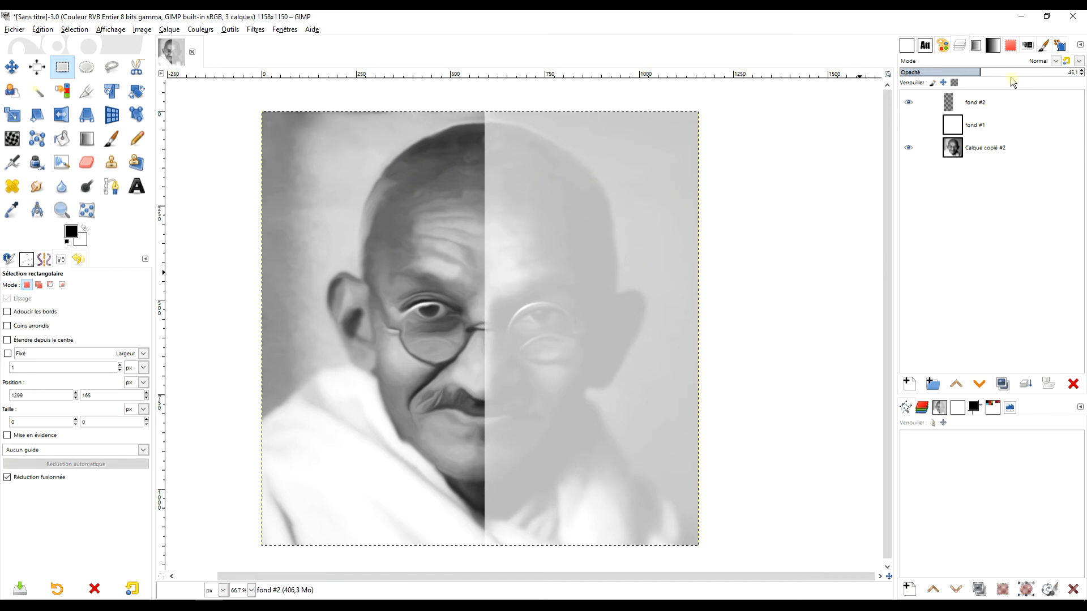
Restore fond #2's opacity to 100 and duplicate the layer.
{"action": "left_click_drag", "start_coordinate": [981, 69], "coordinate": [1085, 78]}
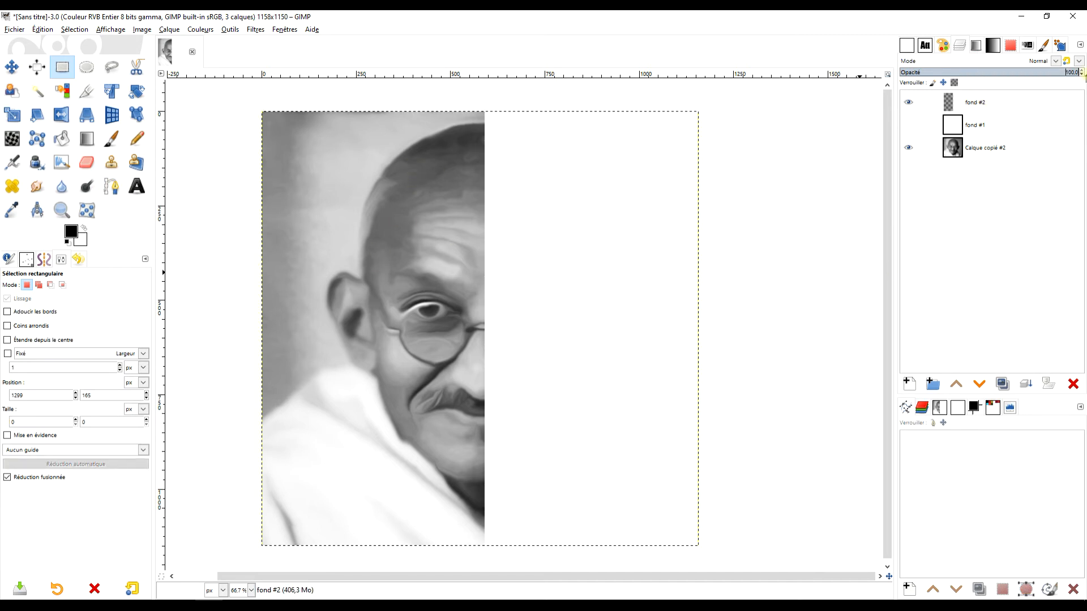
{"action": "left_click", "coordinate": [972, 103]}
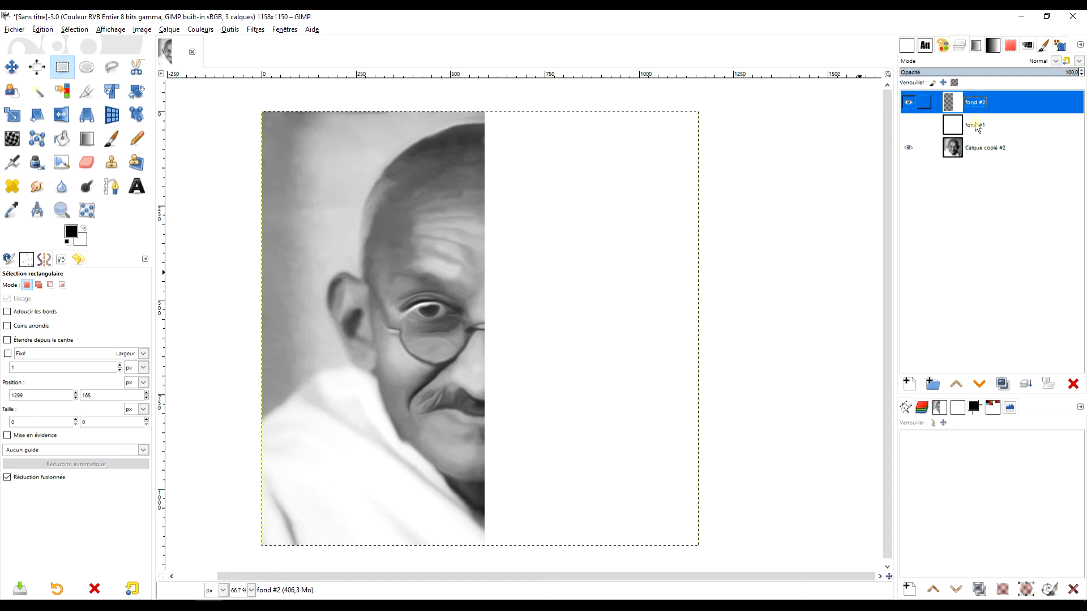
{"action": "left_click", "coordinate": [1004, 386]}
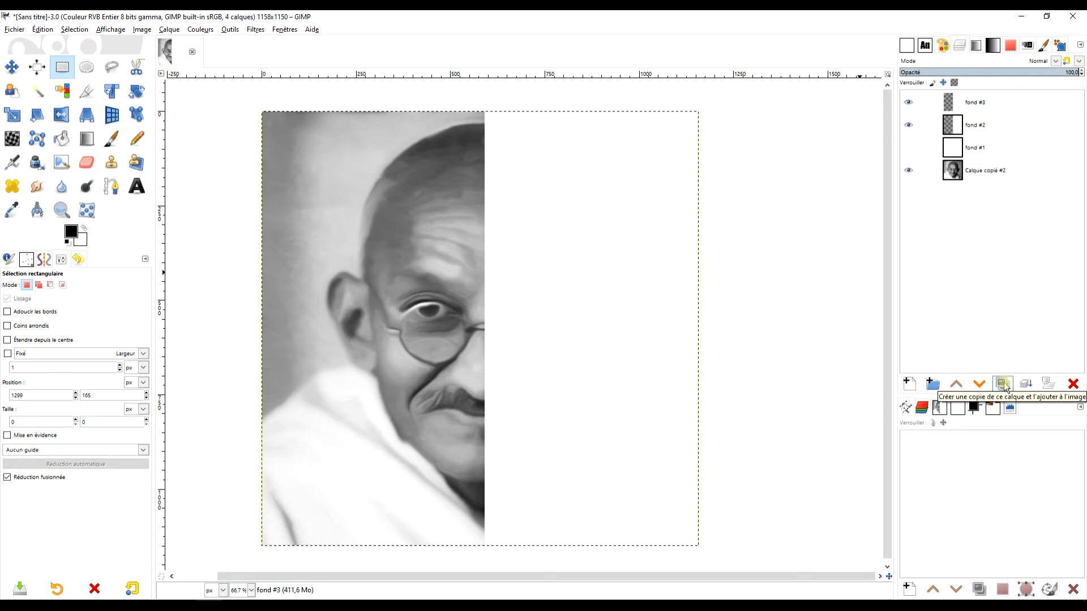
Hide the fond #3 and fond #2 layers, keeping fond #1 and the portrait visible.
{"action": "left_click", "coordinate": [909, 103]}
{"action": "left_click", "coordinate": [910, 125]}
{"action": "left_click", "coordinate": [912, 149]}
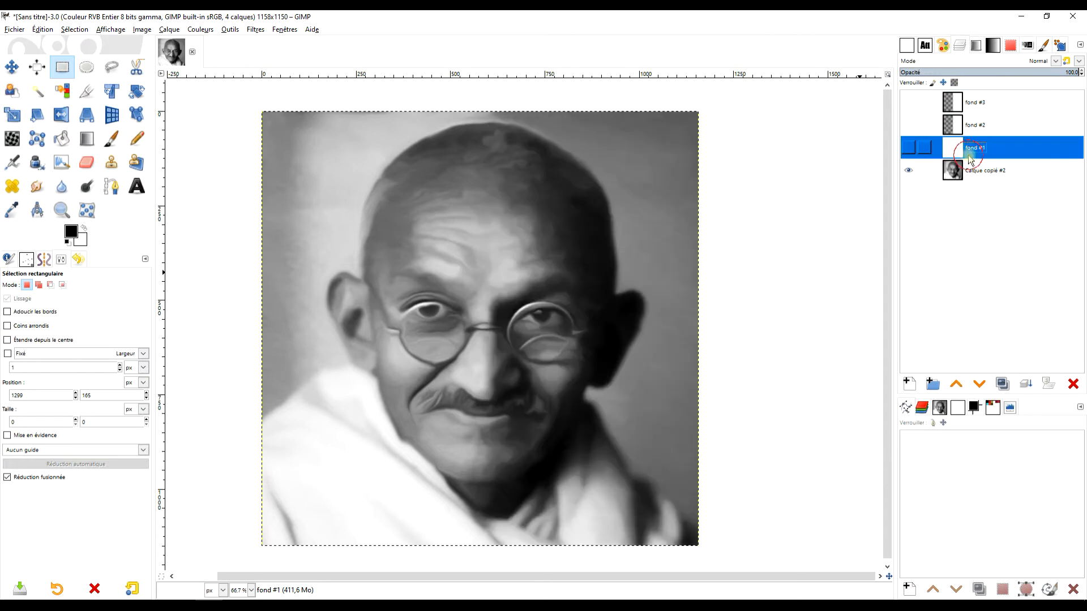
{"action": "left_click", "coordinate": [908, 149]}
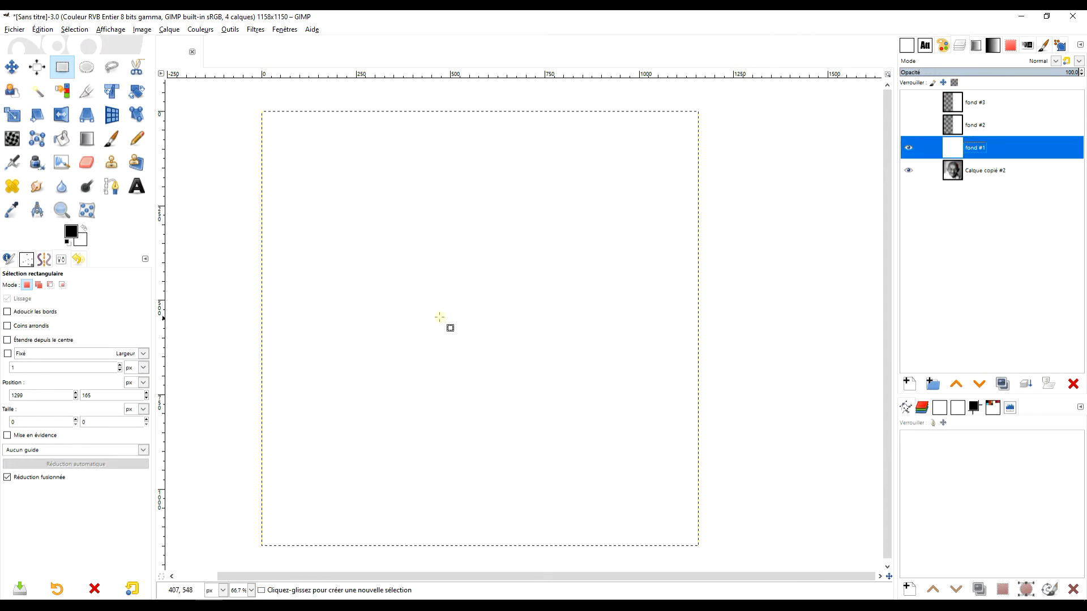
Switch to LibreOffice Writer and copy the whole Gandhi quote including the signature.
{"action": "left_click", "coordinate": [517, 607]}
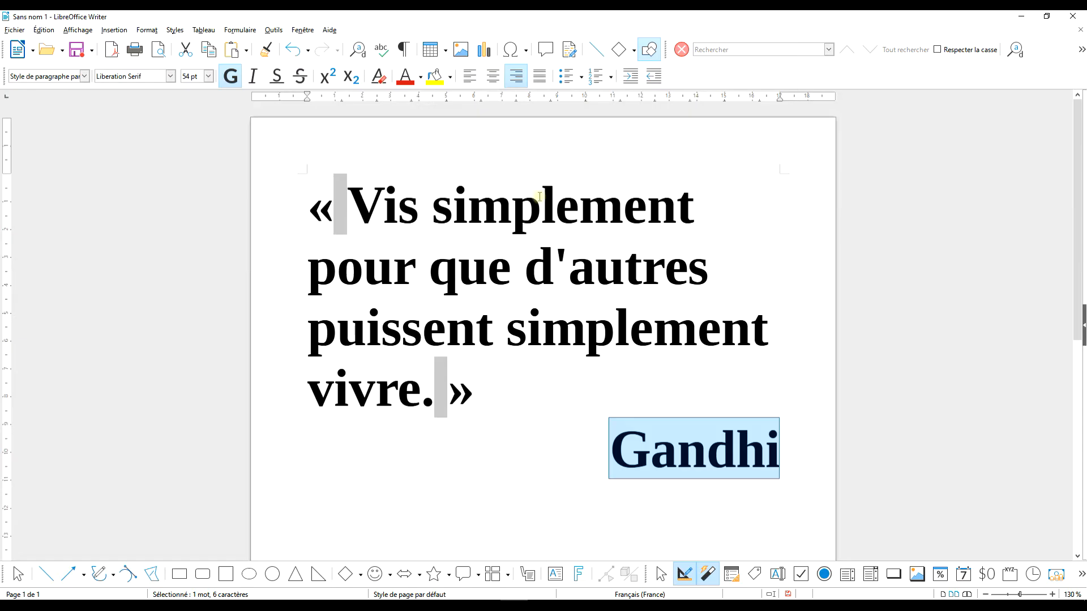
{"action": "left_click", "coordinate": [482, 218]}
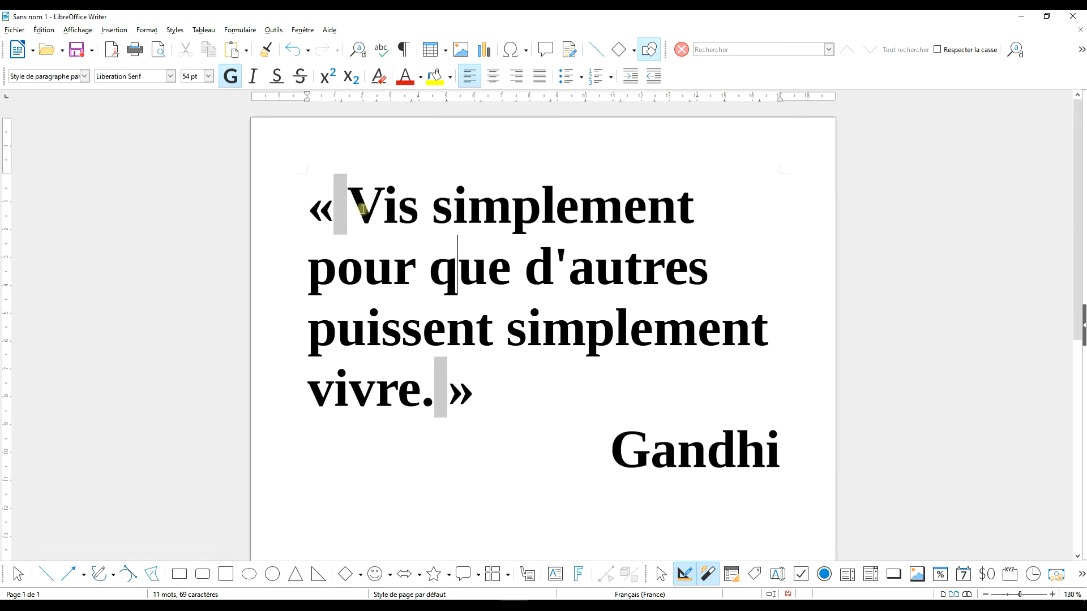
{"action": "left_click_drag", "start_coordinate": [358, 209], "coordinate": [689, 412]}
{"action": "left_click", "coordinate": [738, 445]}
{"action": "left_click_drag", "start_coordinate": [780, 447], "coordinate": [300, 214]}
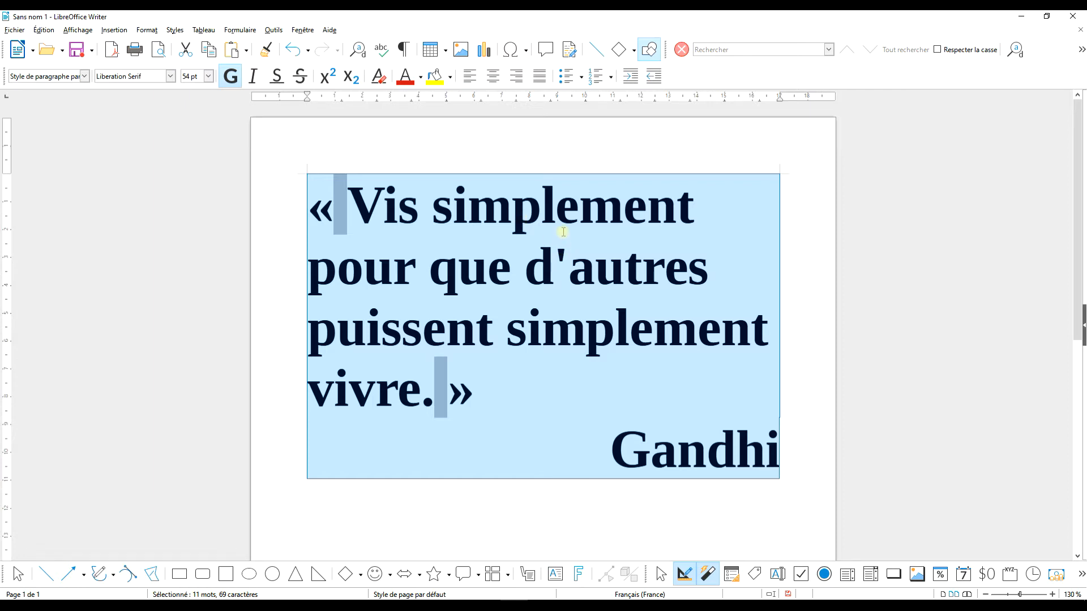
{"action": "left_click", "coordinate": [211, 52]}
Return to GIMP, draw a text box covering the canvas and paste the quote into it.
{"action": "left_click", "coordinate": [208, 606]}
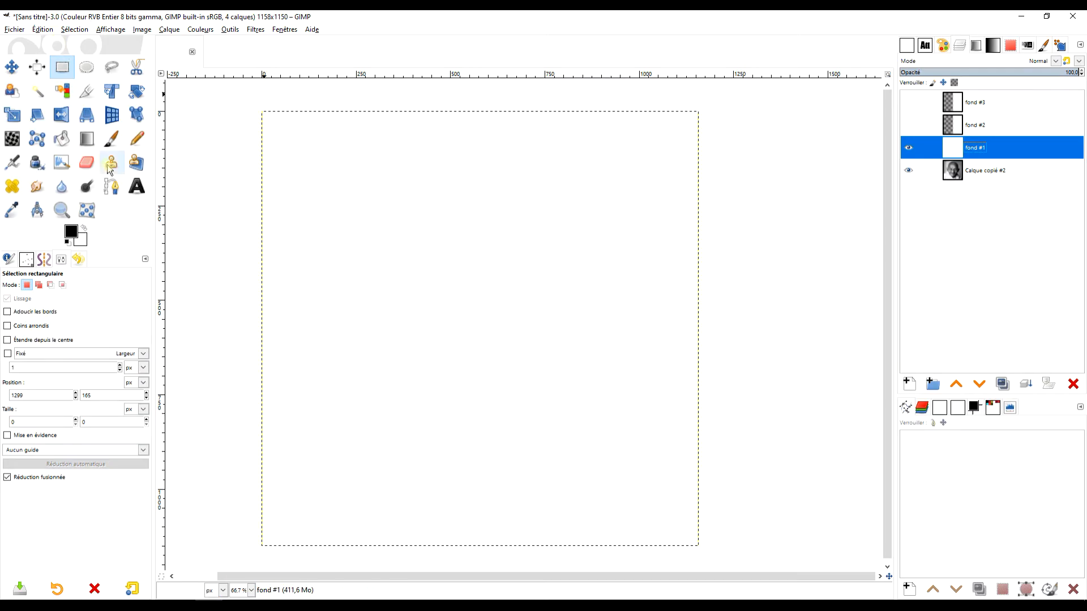
{"action": "left_click", "coordinate": [136, 186]}
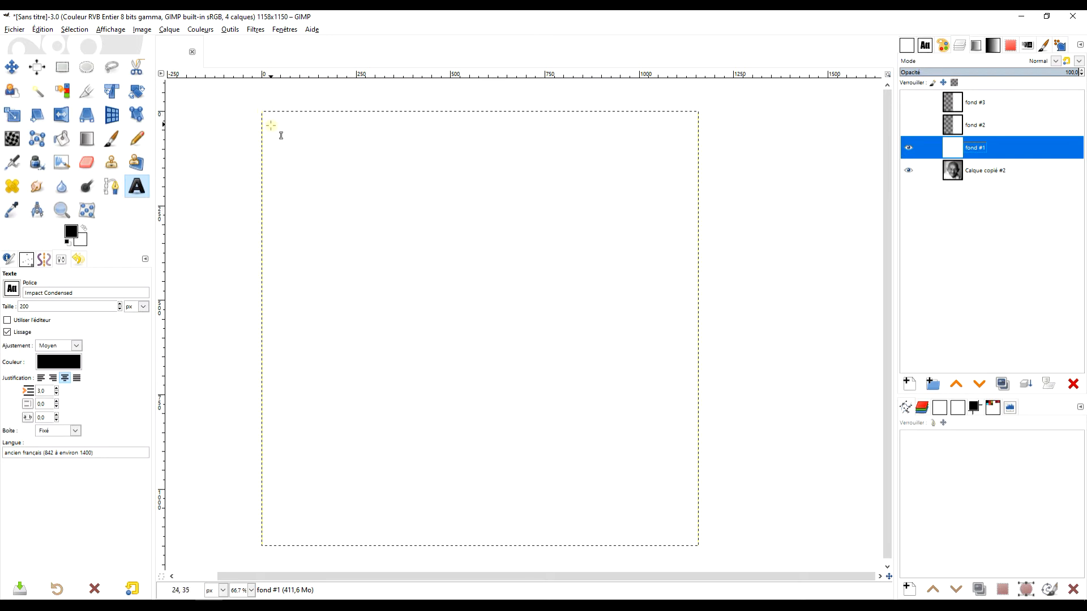
{"action": "left_click_drag", "start_coordinate": [274, 124], "coordinate": [689, 537]}
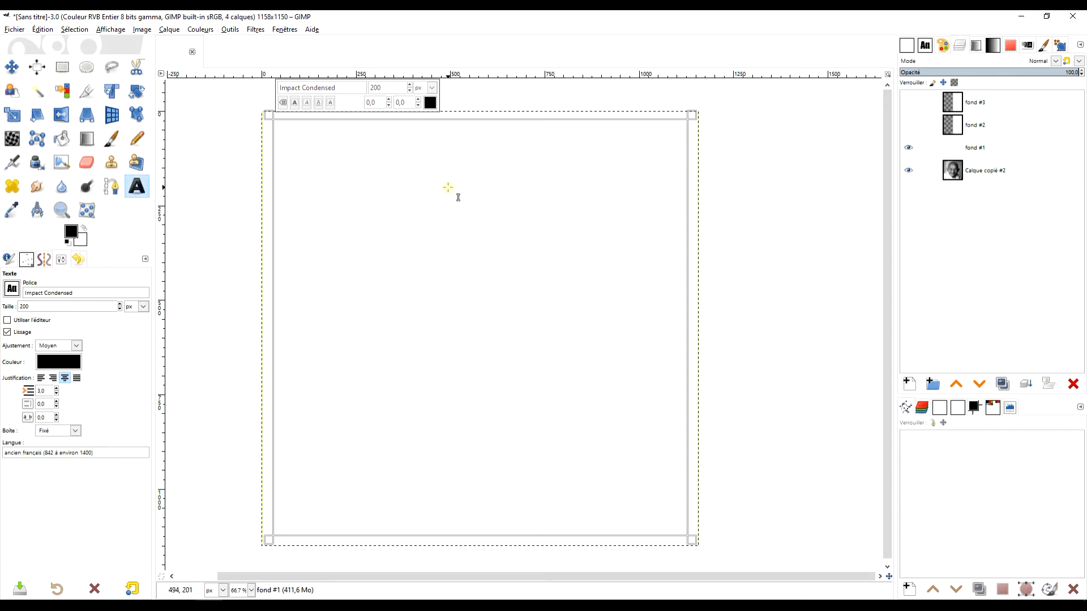
{"action": "key", "text": "ctrl+v"}
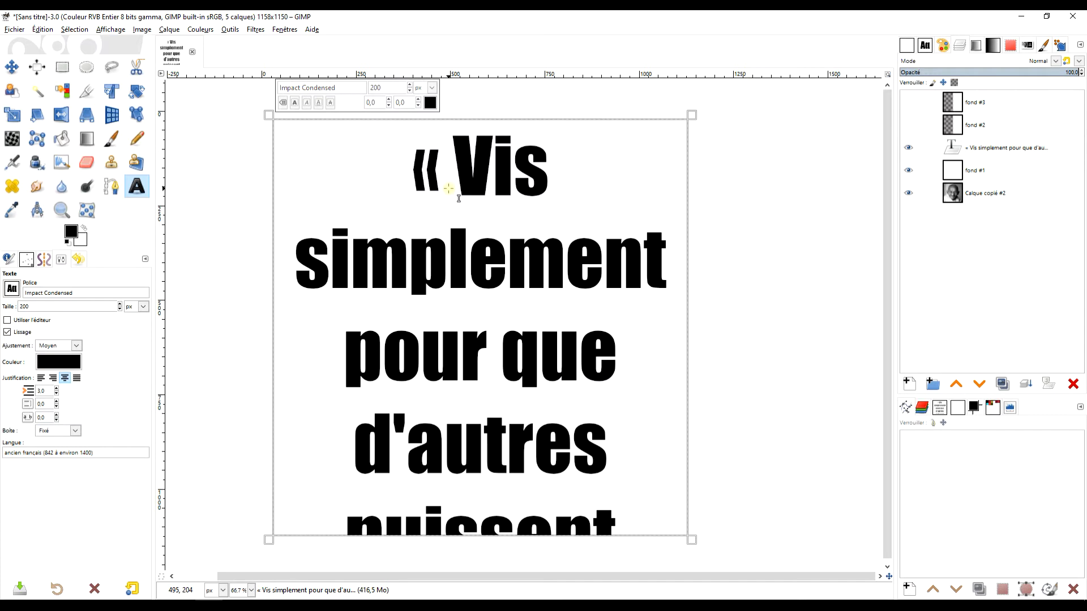
Select all the text and set its size to 140 px.
{"action": "key", "text": "ctrl+a"}
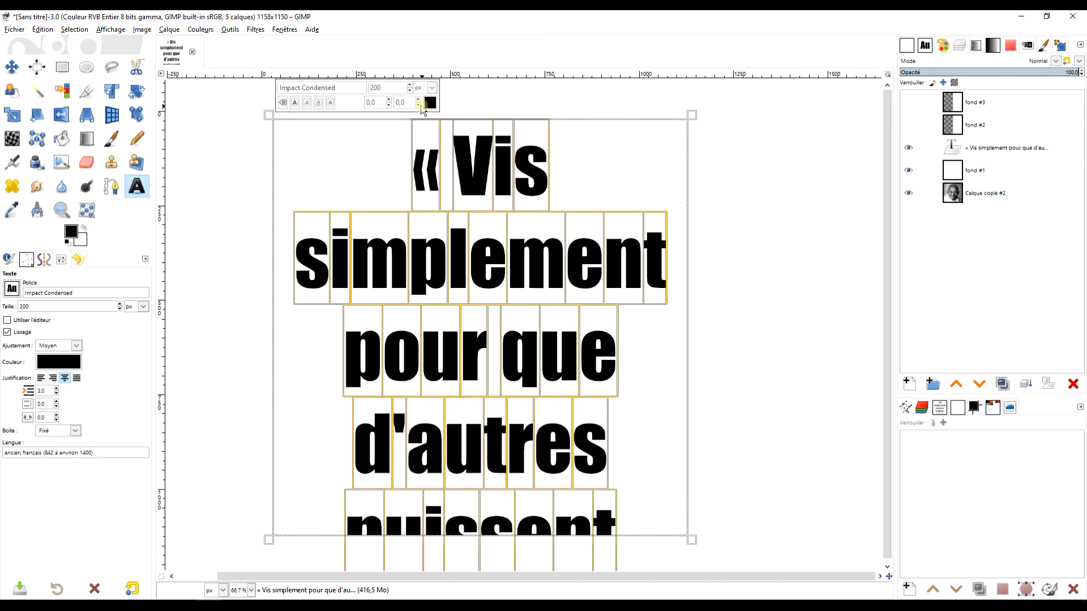
{"action": "left_click_drag", "start_coordinate": [410, 90], "coordinate": [411, 92]}
{"action": "left_click", "coordinate": [410, 86]}
{"action": "left_click", "coordinate": [409, 86]}
{"action": "left_click", "coordinate": [410, 87]}
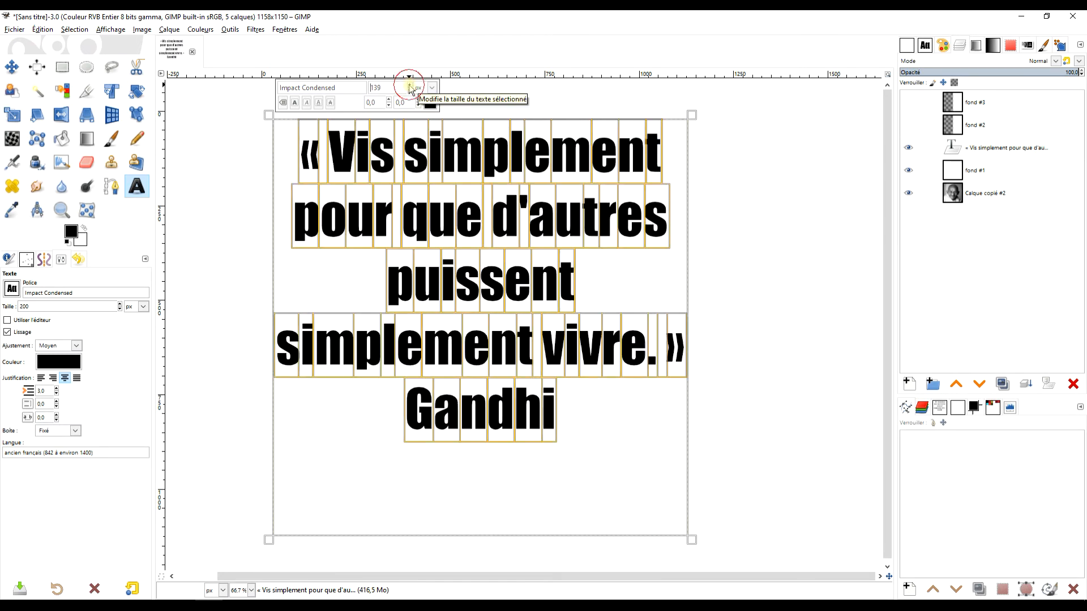
{"action": "left_click", "coordinate": [409, 87]}
{"action": "left_click", "coordinate": [410, 88]}
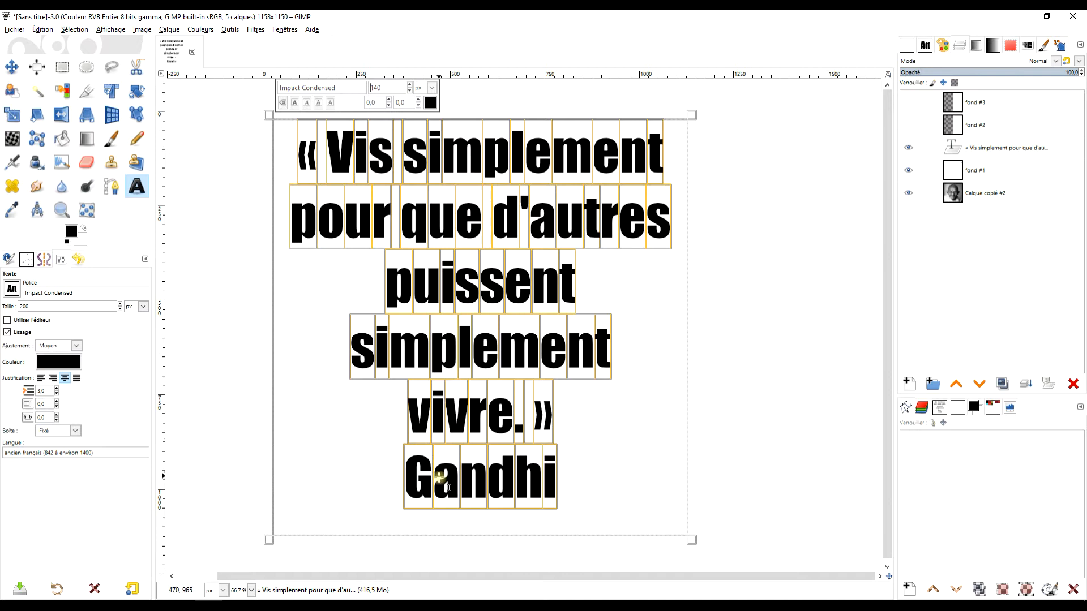
Cut the Gandhi signature line out of the text.
{"action": "left_click", "coordinate": [411, 474]}
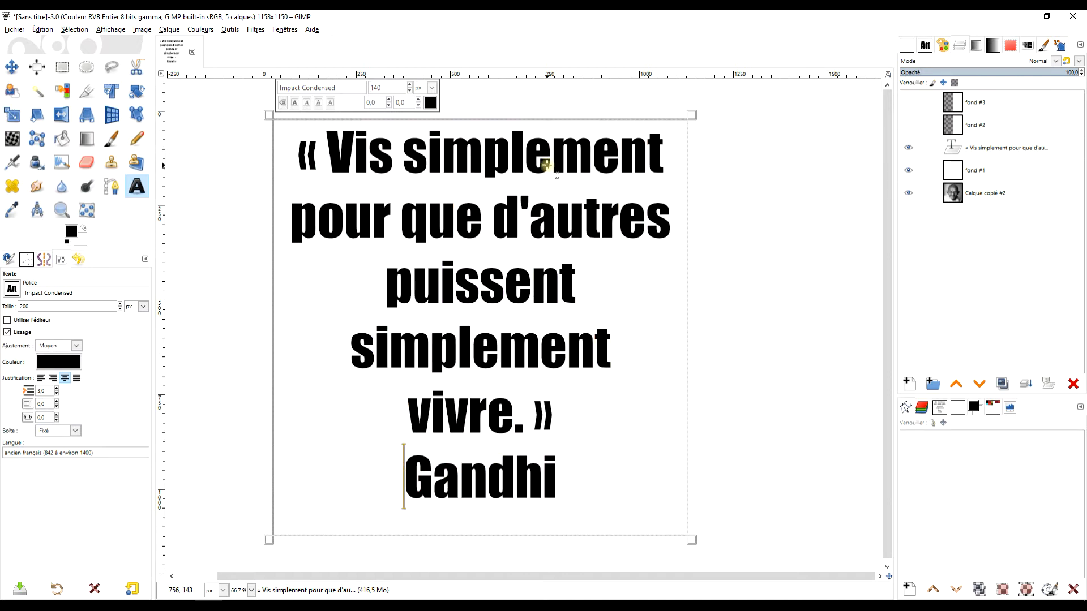
{"action": "left_click_drag", "start_coordinate": [400, 492], "coordinate": [647, 488]}
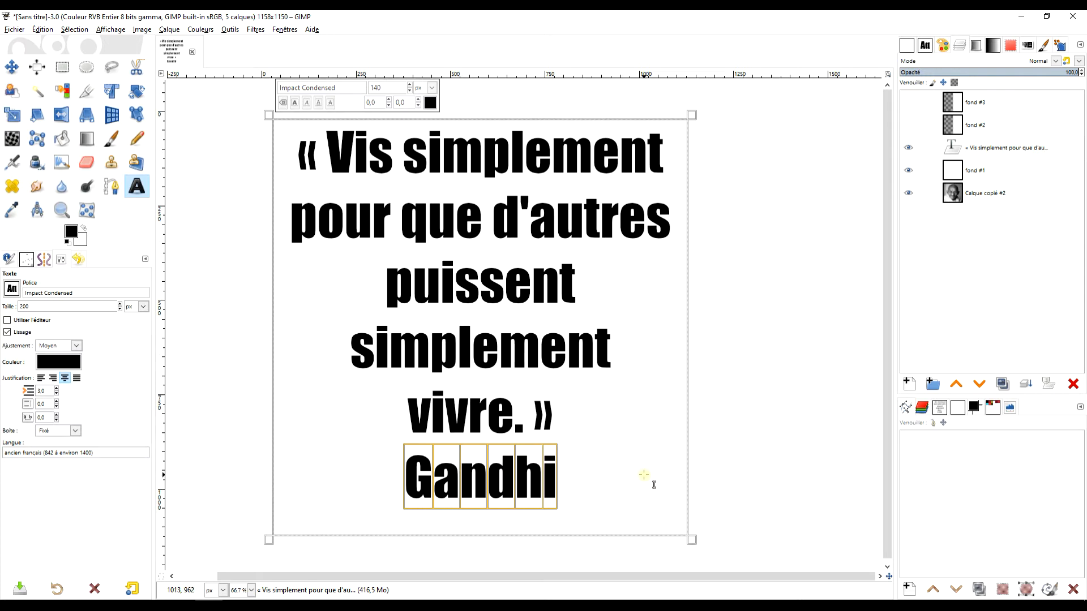
{"action": "key", "text": "ctrl+x"}
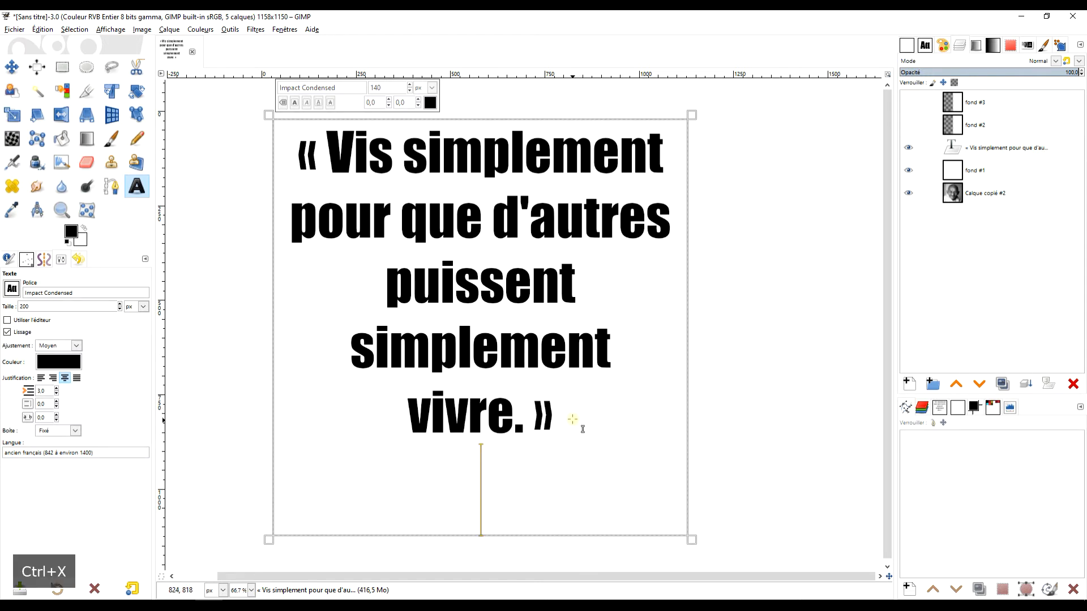
Remove the empty last line and replace both guillemets with straight double quotes.
{"action": "key", "text": "BackSpace"}
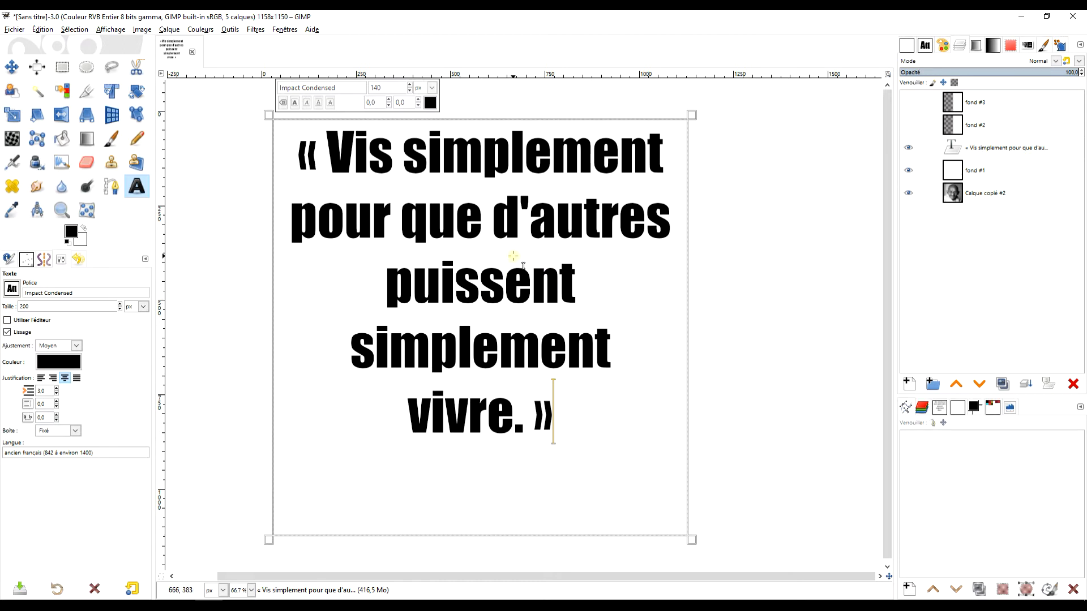
{"action": "key", "text": "BackSpace"}
{"action": "type", "text": "\""}
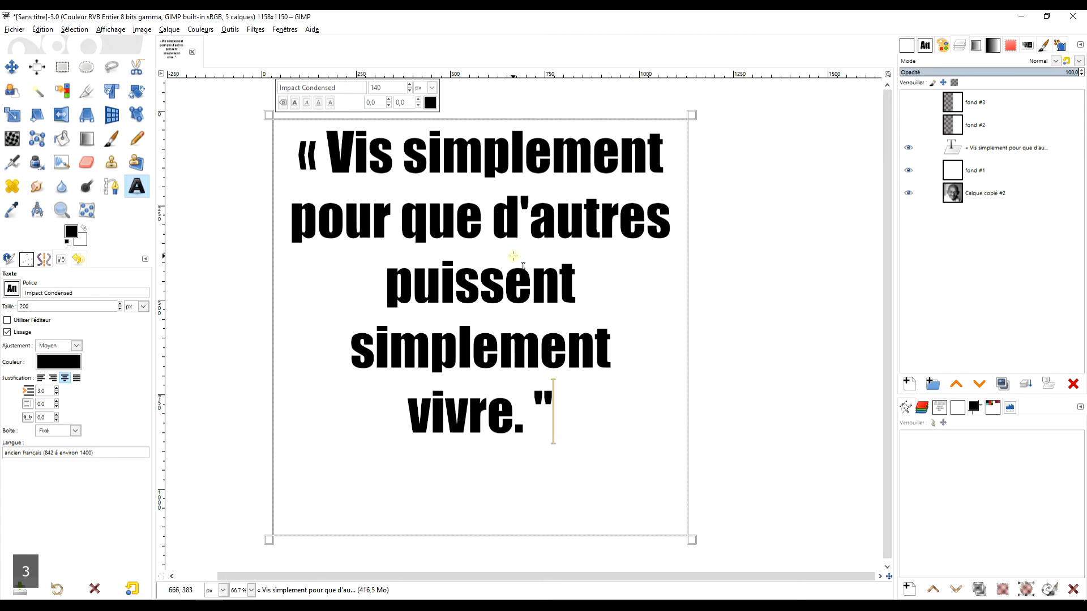
{"action": "double_click", "coordinate": [306, 163]}
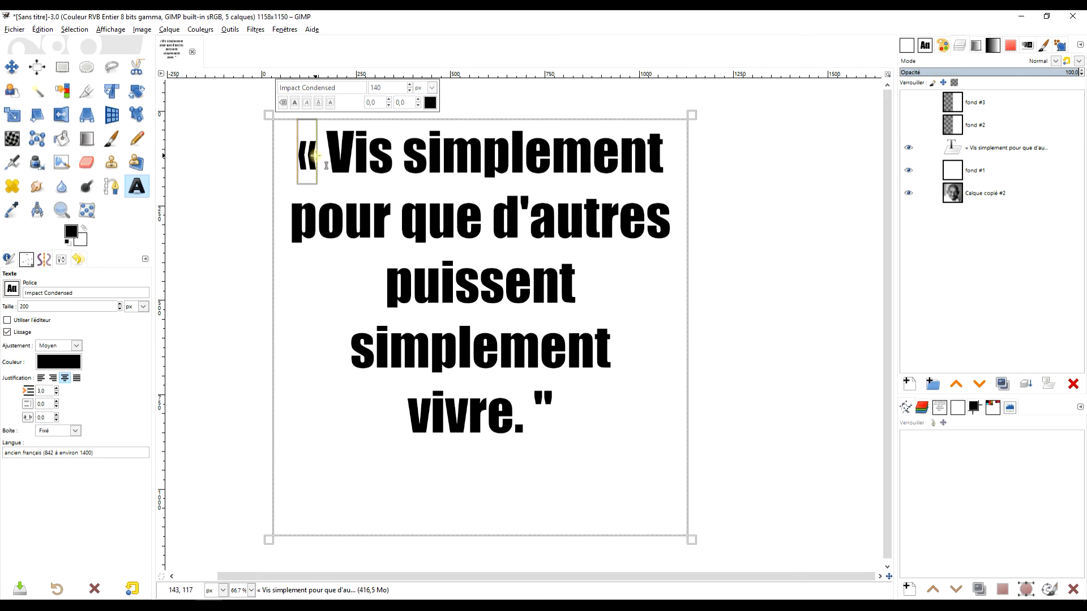
{"action": "type", "text": "\""}
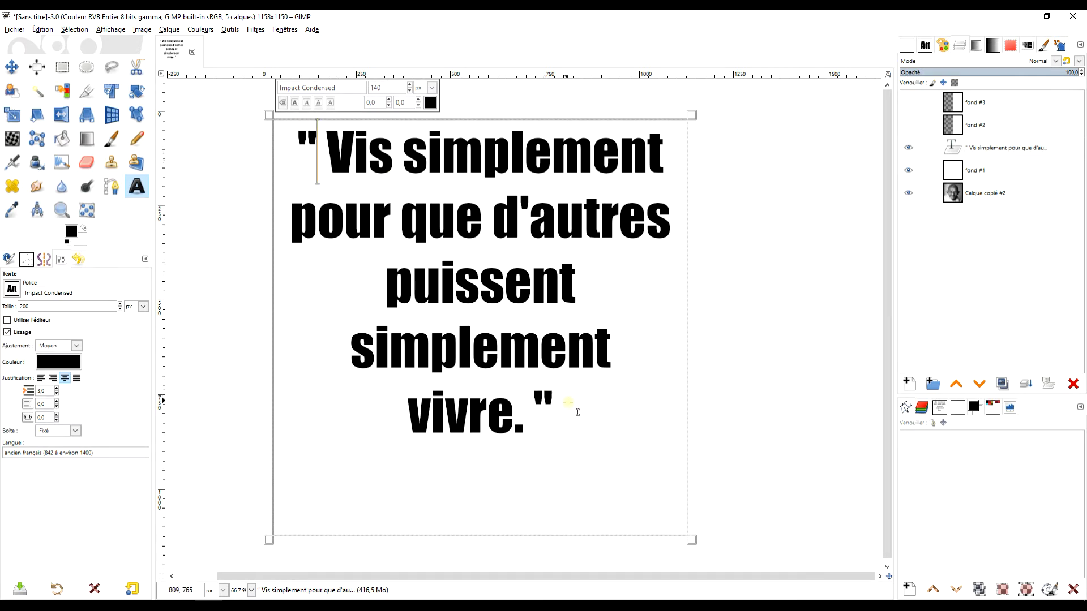
Select all the text and increase its size to 147 px.
{"action": "left_click_drag", "start_coordinate": [570, 420], "coordinate": [294, 173]}
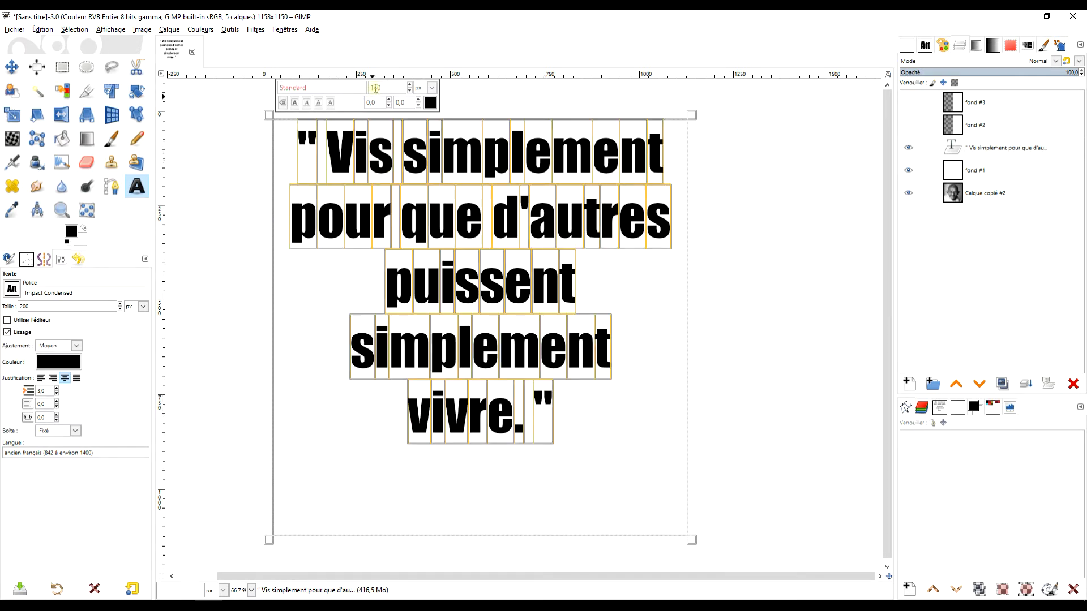
{"action": "left_click", "coordinate": [411, 86]}
{"action": "left_click", "coordinate": [410, 86]}
{"action": "left_click", "coordinate": [410, 86]}
{"action": "left_click", "coordinate": [410, 86]}
{"action": "left_click", "coordinate": [410, 86]}
{"action": "left_click", "coordinate": [410, 86]}
{"action": "left_click", "coordinate": [410, 86]}
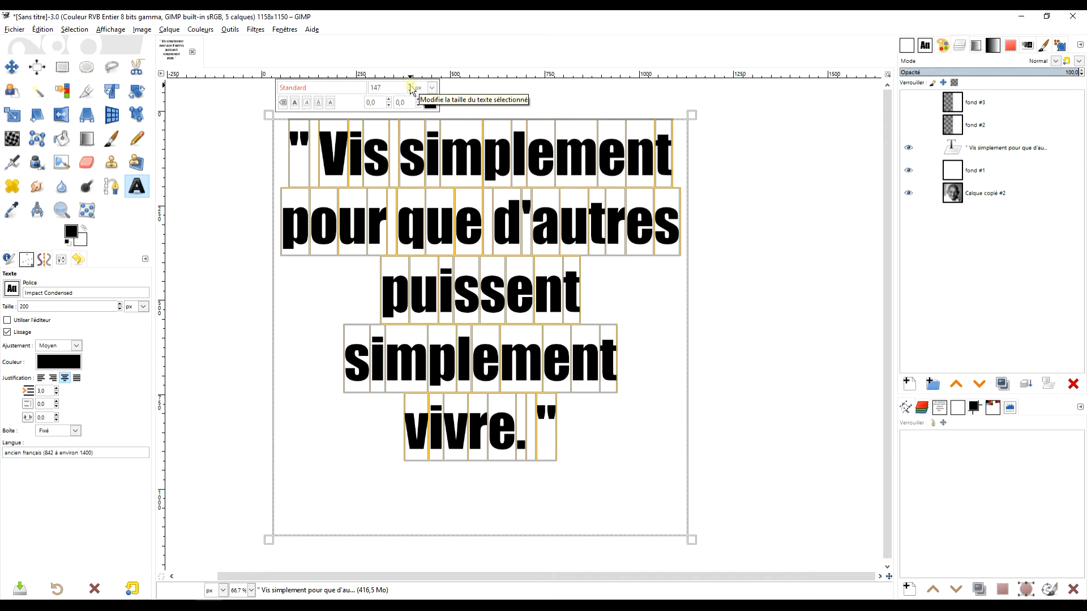
Shrink the text box's height to fit the quote and finish editing the text.
{"action": "left_click_drag", "start_coordinate": [503, 537], "coordinate": [617, 396]}
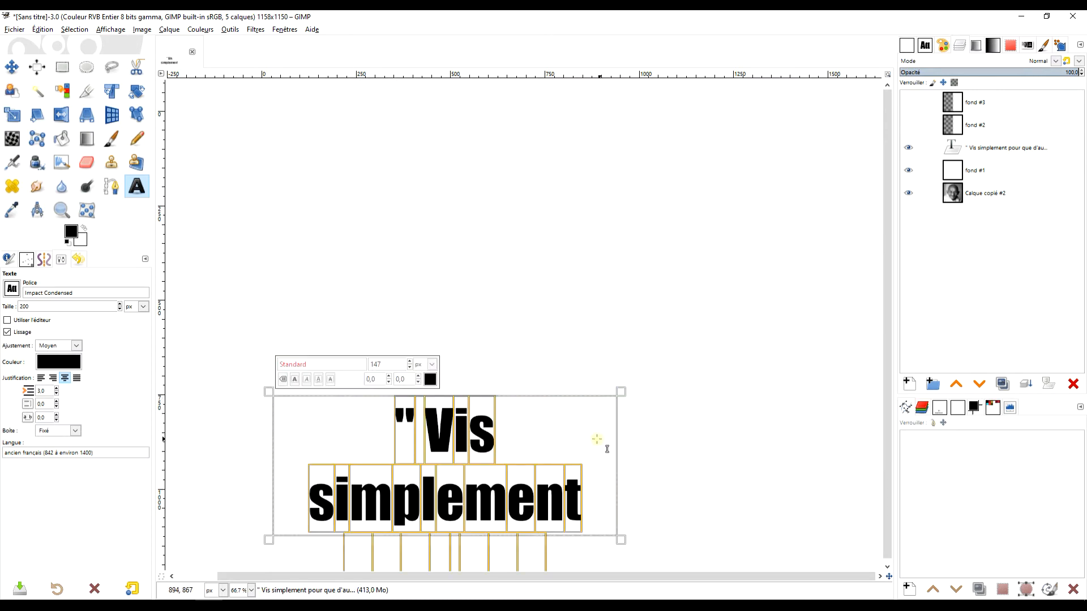
{"action": "key", "text": "ctrl+z"}
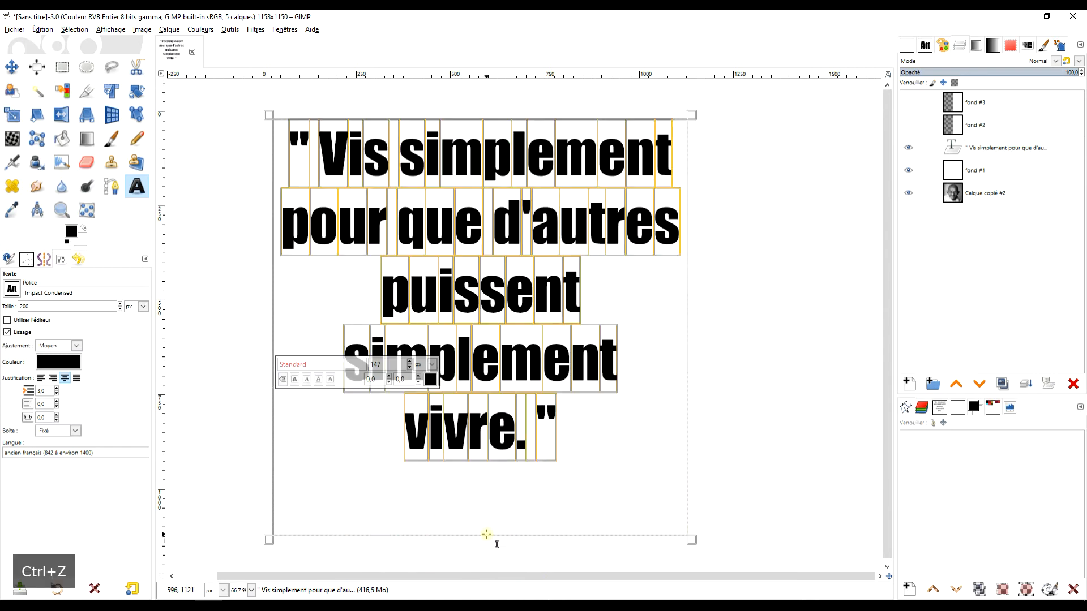
{"action": "left_click_drag", "start_coordinate": [495, 538], "coordinate": [516, 485]}
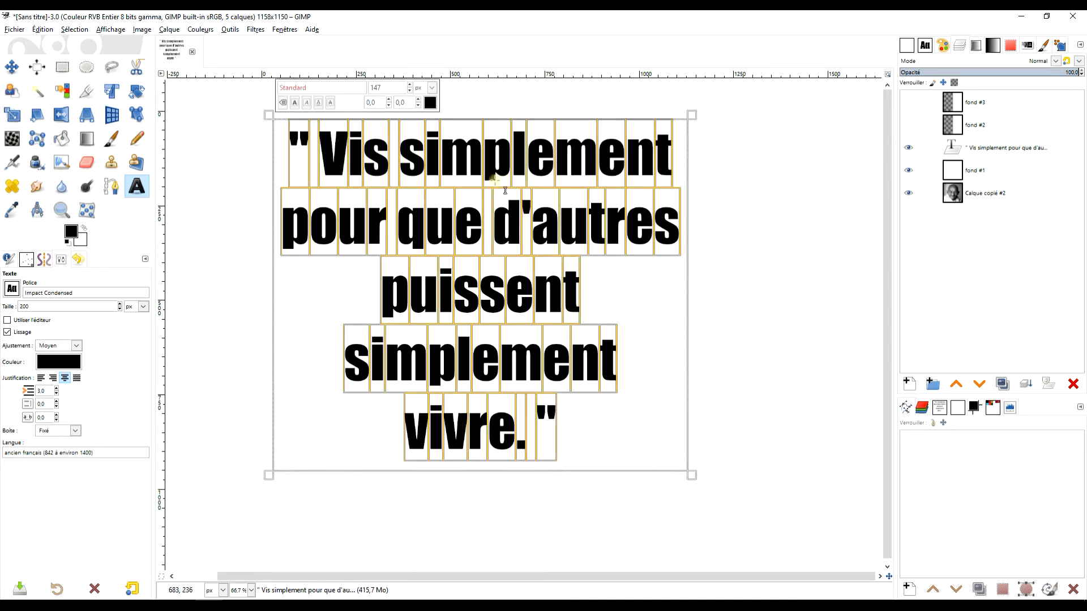
{"action": "left_click", "coordinate": [71, 69]}
{"action": "left_click", "coordinate": [726, 333]}
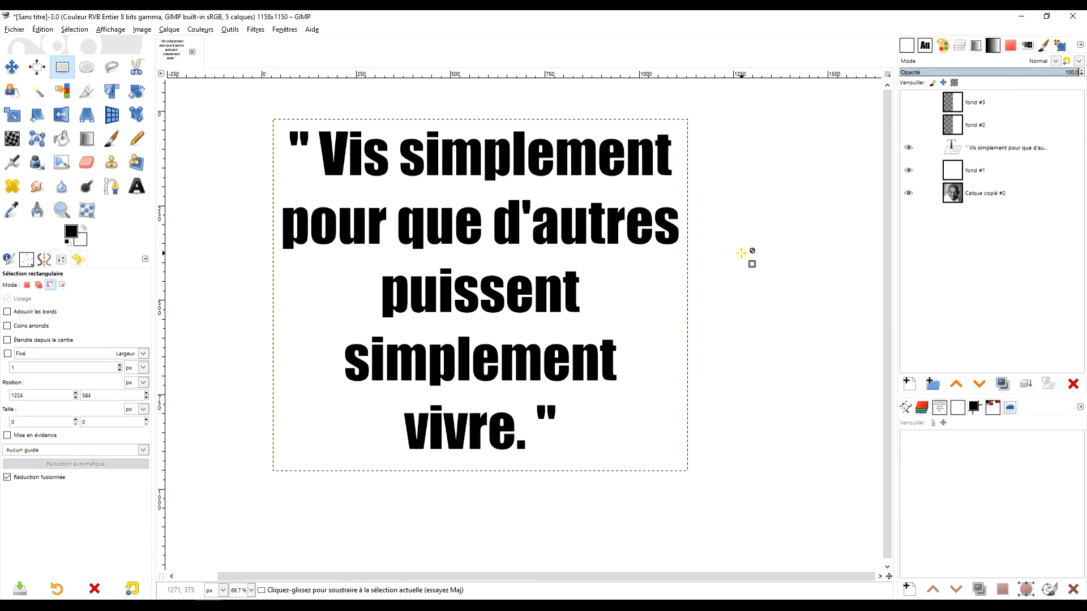
Create a new text box below the quote, paste the name Gandhi into it, and widen the box to fit.
{"action": "key", "text": "ctrl+v"}
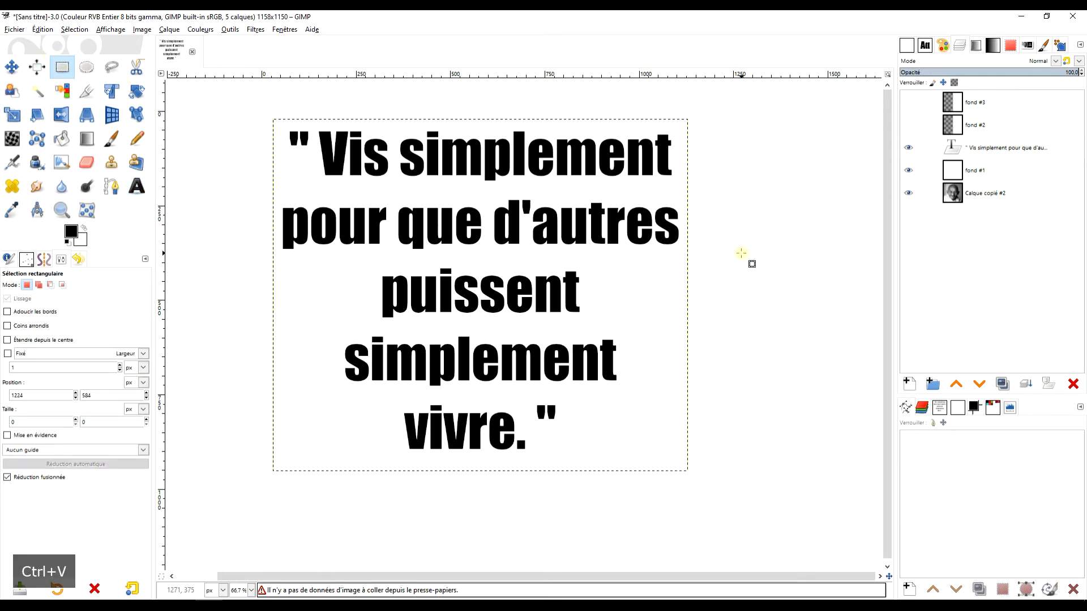
{"action": "scroll", "coordinate": [708, 354], "scroll_direction": "down", "scroll_amount": 1}
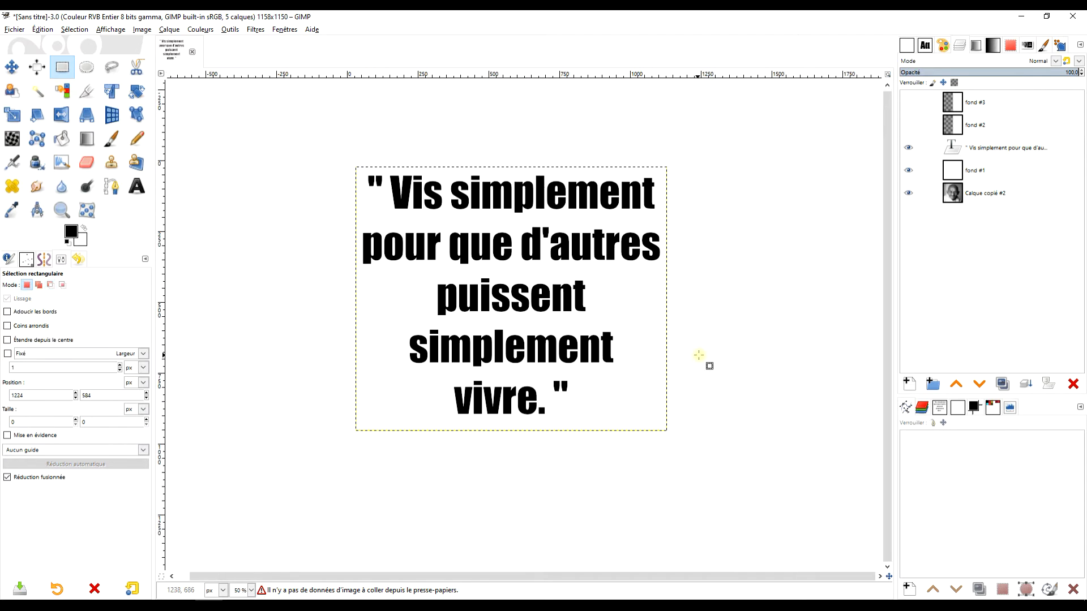
{"action": "left_click", "coordinate": [136, 186]}
{"action": "left_click_drag", "start_coordinate": [557, 438], "coordinate": [665, 476]}
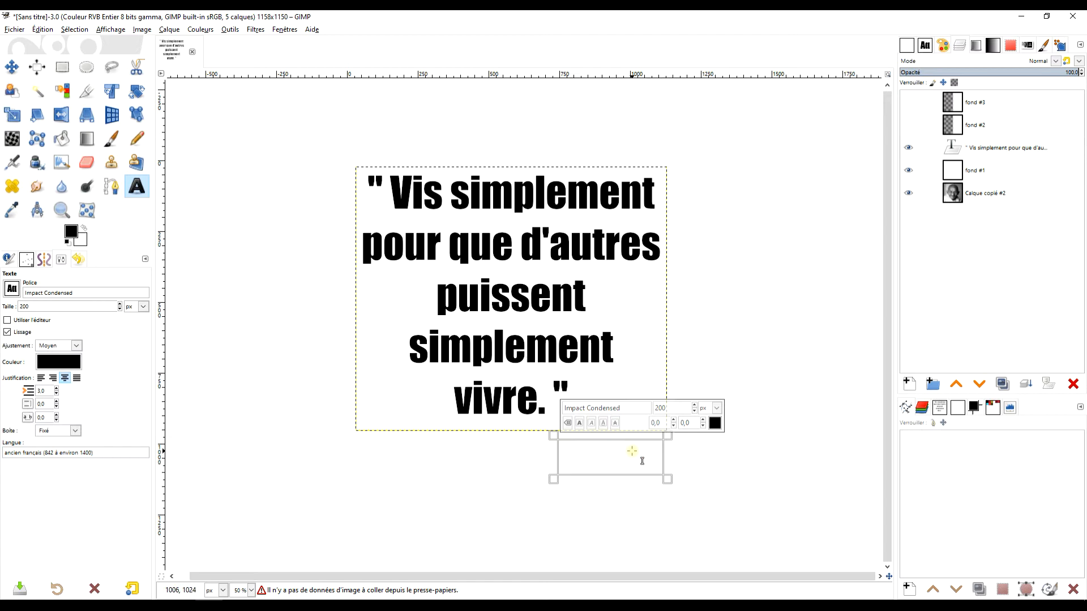
{"action": "key", "text": "ctrl+v"}
{"action": "scroll", "coordinate": [631, 456], "scroll_direction": "up", "scroll_amount": 2}
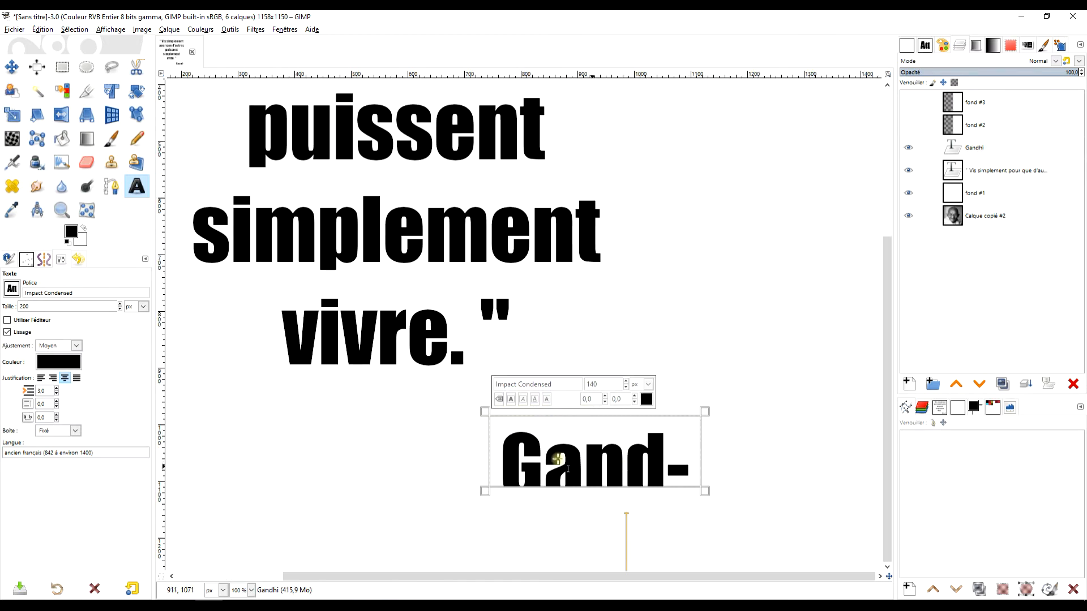
{"action": "left_click_drag", "start_coordinate": [486, 450], "coordinate": [450, 451]}
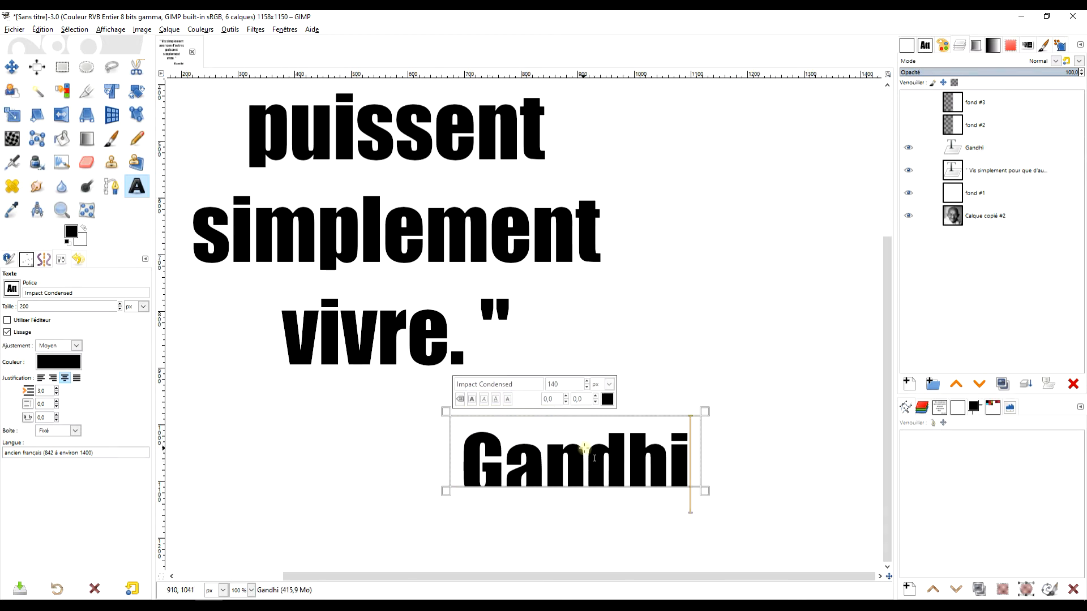
{"action": "left_click_drag", "start_coordinate": [594, 418], "coordinate": [602, 400]}
{"action": "left_click_drag", "start_coordinate": [698, 406], "coordinate": [716, 416]}
{"action": "scroll", "coordinate": [716, 416], "scroll_direction": "down", "scroll_amount": 2}
{"action": "scroll", "coordinate": [671, 344], "scroll_direction": "up", "scroll_amount": 2}
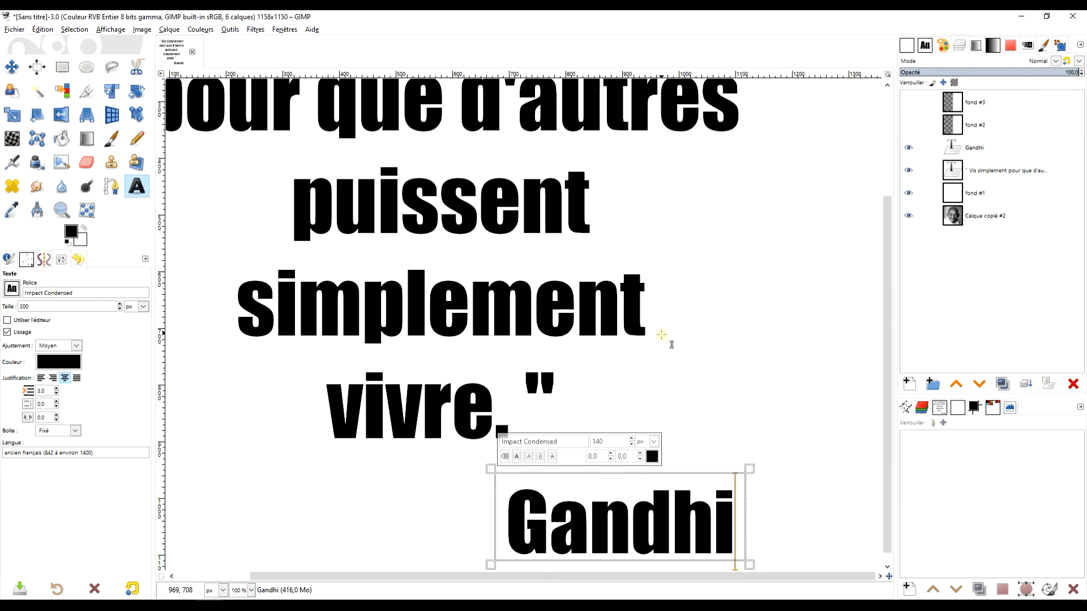
Select all of the Gandhi text and set its size to 100 px.
{"action": "scroll", "coordinate": [672, 376], "scroll_direction": "down", "scroll_amount": 1}
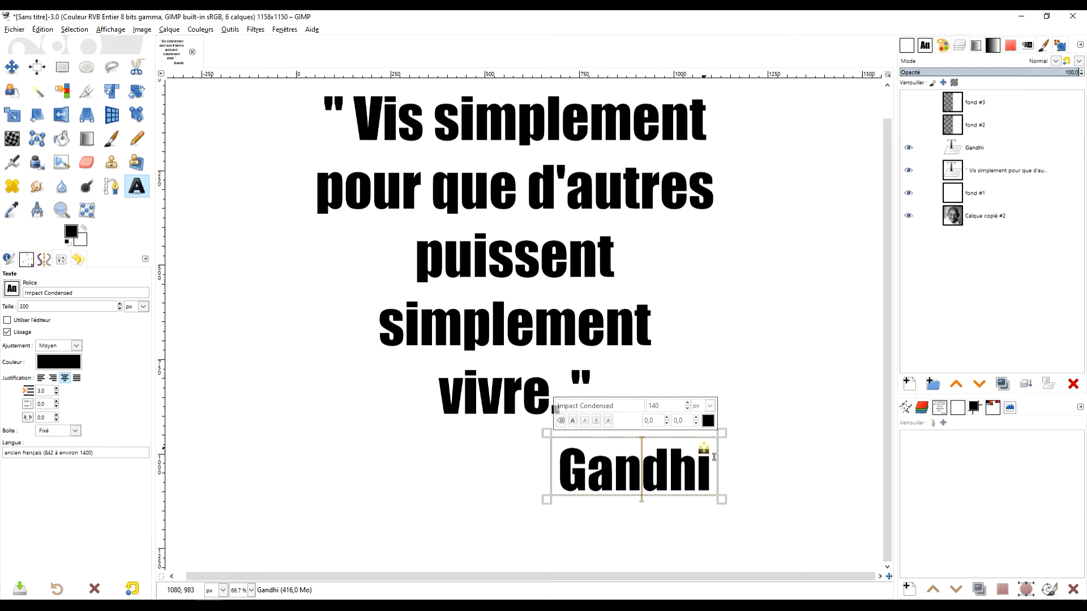
{"action": "key", "text": "ctrl+a"}
{"action": "left_click", "coordinate": [687, 408]}
{"action": "left_click_drag", "start_coordinate": [686, 408], "coordinate": [687, 408]}
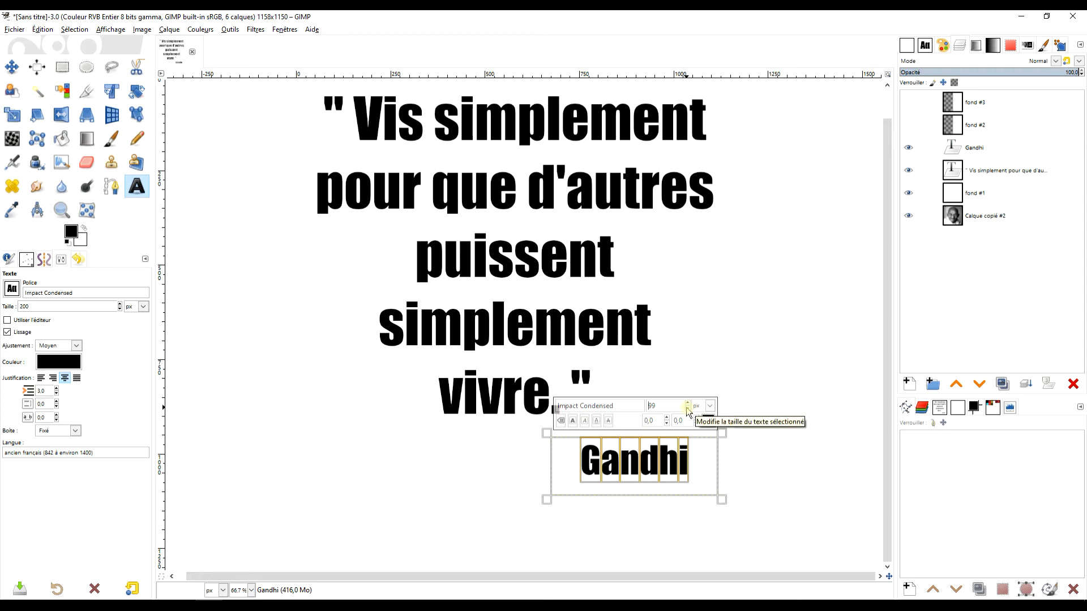
{"action": "left_click", "coordinate": [687, 403]}
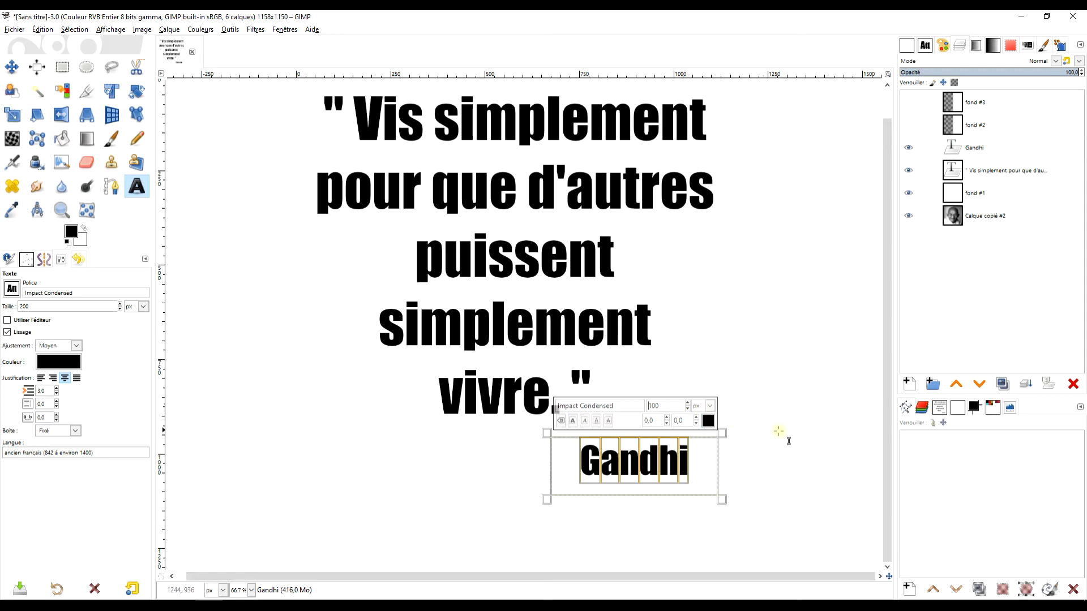
Move the Gandhi signature to sit just under the end of the quote.
{"action": "left_click", "coordinate": [11, 67]}
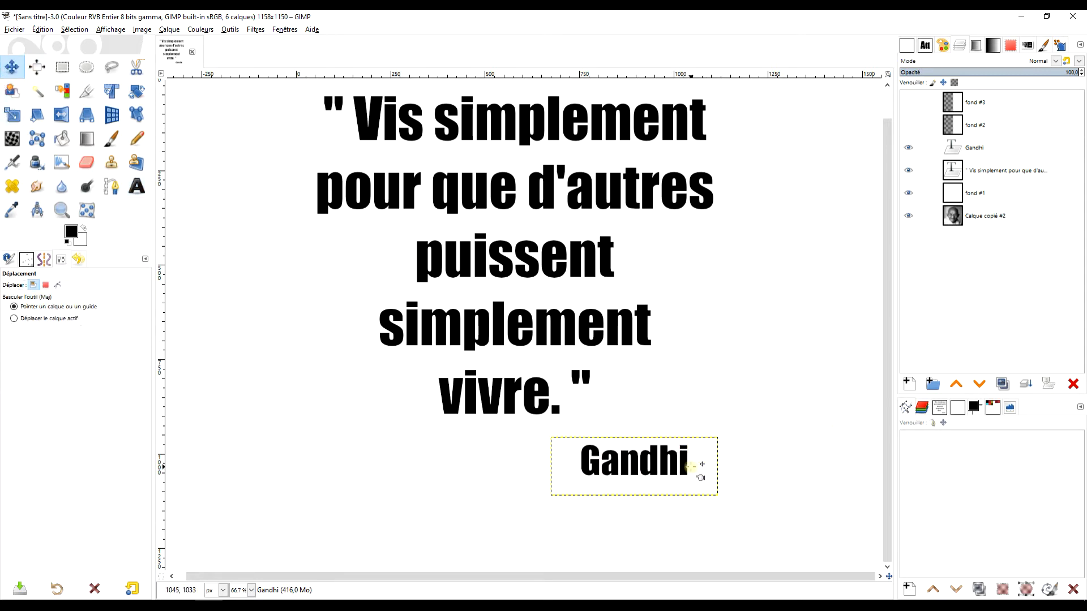
{"action": "left_click_drag", "start_coordinate": [686, 467], "coordinate": [694, 463]}
{"action": "scroll", "coordinate": [788, 300], "scroll_direction": "up", "scroll_amount": 1}
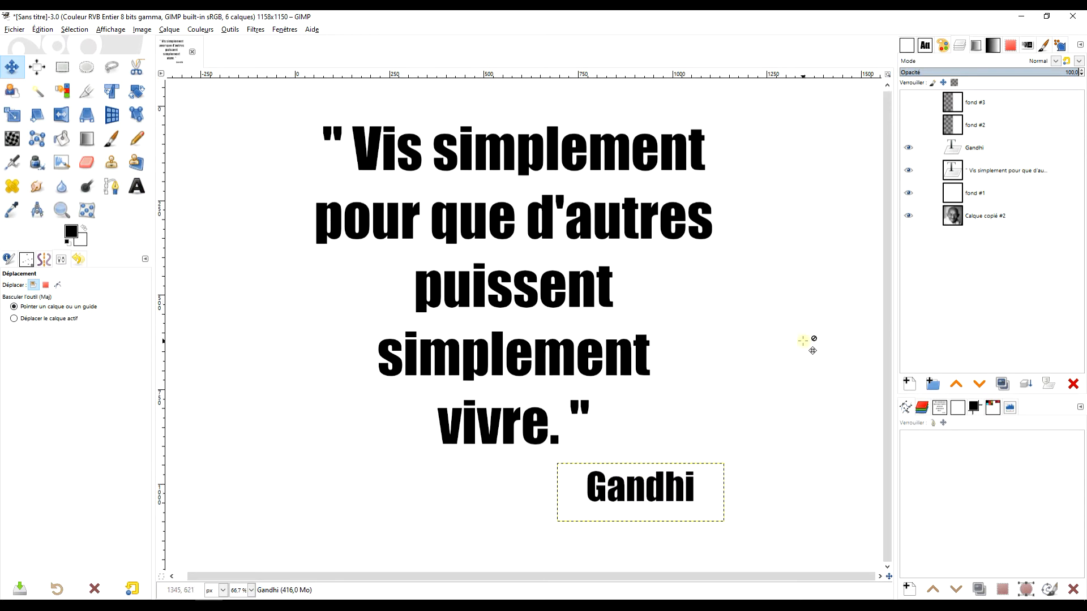
{"action": "left_click_drag", "start_coordinate": [480, 157], "coordinate": [481, 164]}
{"action": "left_click", "coordinate": [972, 194]}
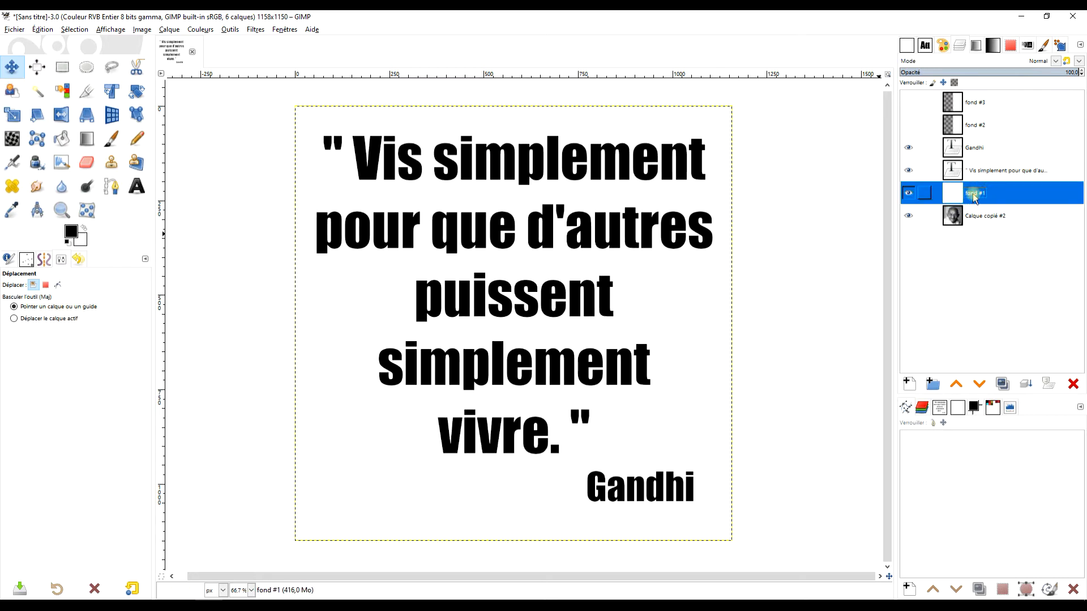
{"action": "left_click_drag", "start_coordinate": [690, 490], "coordinate": [694, 495]}
Select the quote's last two lines and reduce their size to 139 px so they join on one line.
{"action": "key", "text": "t"}
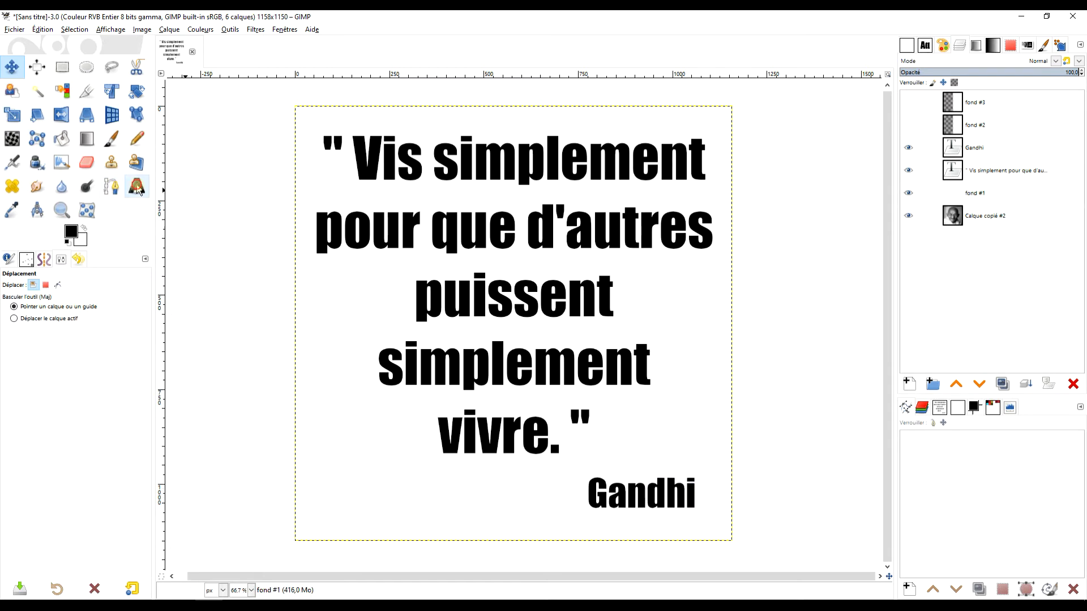
{"action": "left_click", "coordinate": [633, 360]}
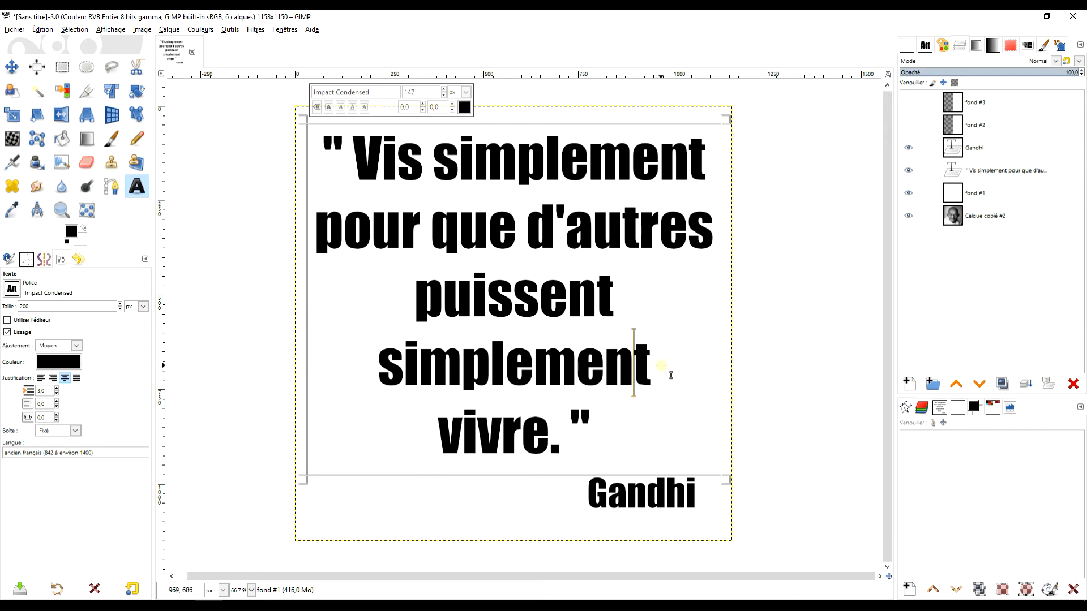
{"action": "left_click_drag", "start_coordinate": [380, 360], "coordinate": [616, 450]}
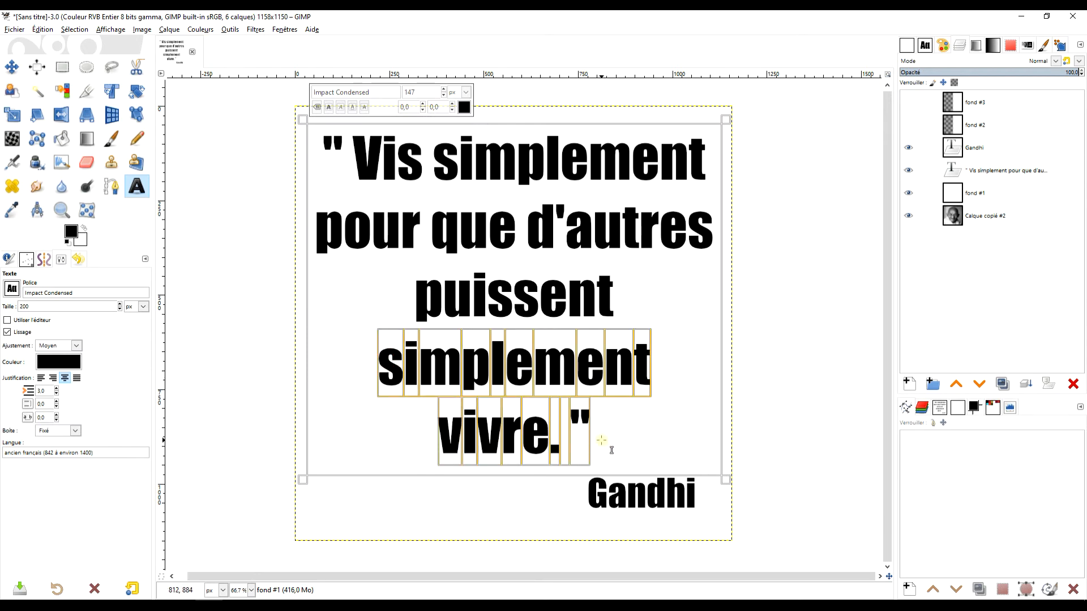
{"action": "left_click", "coordinate": [444, 96]}
{"action": "left_click", "coordinate": [444, 96]}
{"action": "left_click", "coordinate": [444, 96]}
{"action": "left_click", "coordinate": [444, 95]}
{"action": "left_click", "coordinate": [444, 96]}
{"action": "left_click", "coordinate": [444, 97]}
{"action": "left_click", "coordinate": [445, 97]}
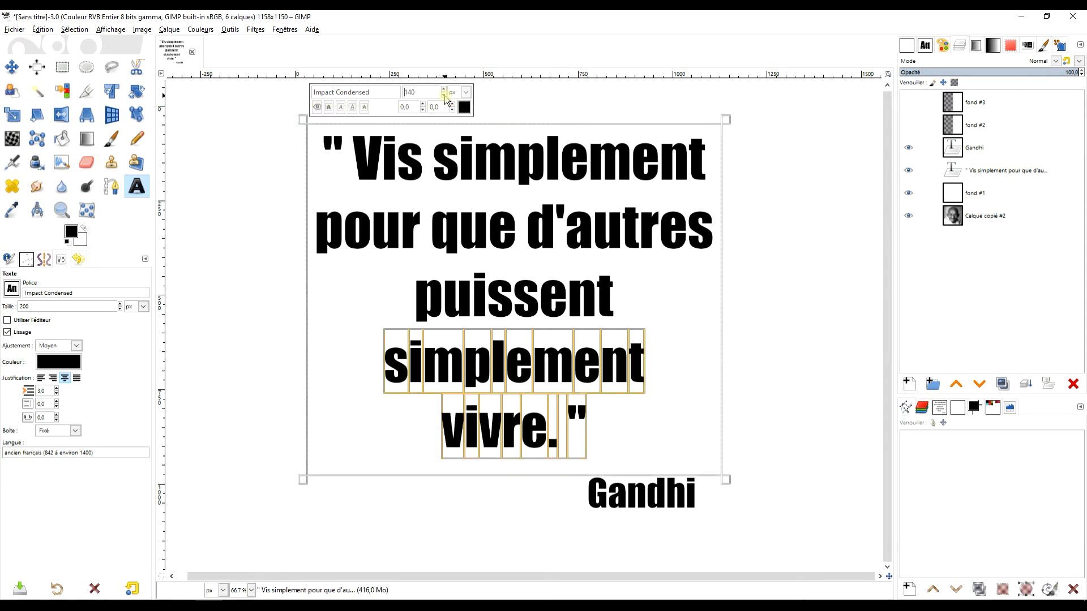
{"action": "left_click", "coordinate": [444, 96]}
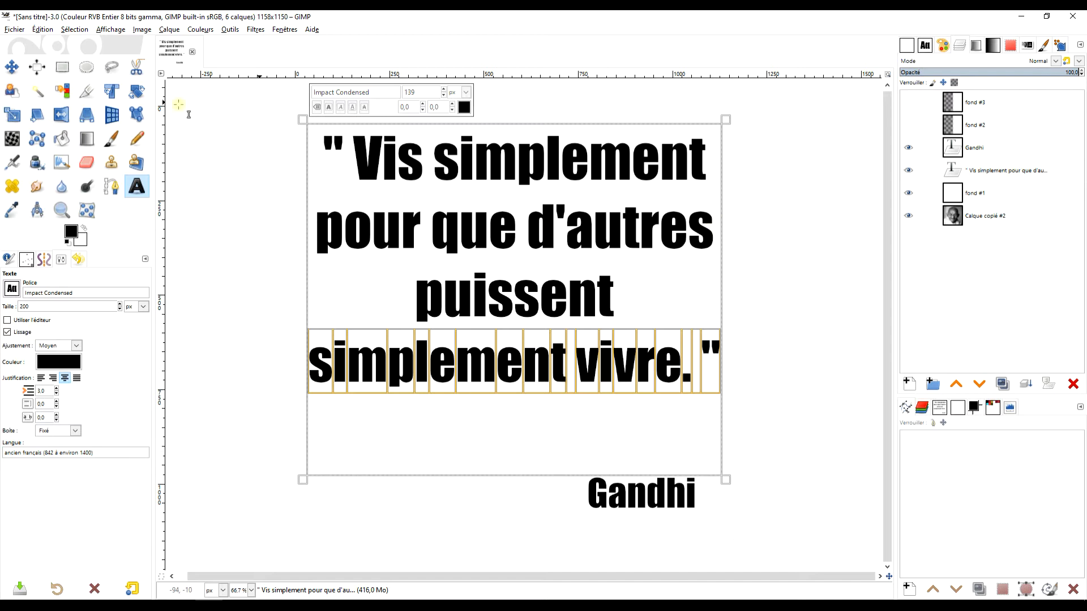
Move the quote text layer lower on the canvas.
{"action": "left_click", "coordinate": [11, 67]}
{"action": "mouse_move", "coordinate": [690, 493]}
{"action": "left_mouse_down"}
{"action": "mouse_move", "coordinate": [690, 444]}
{"action": "mouse_move", "coordinate": [686, 485]}
{"action": "left_mouse_up"}
{"action": "left_click_drag", "start_coordinate": [529, 166], "coordinate": [528, 196]}
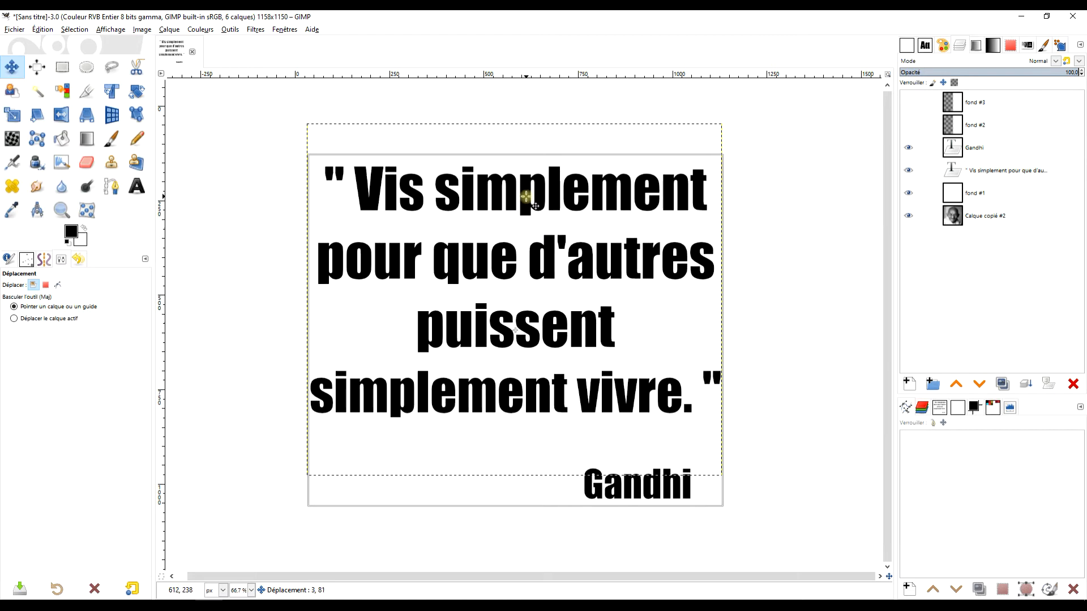
{"action": "left_click_drag", "start_coordinate": [535, 205], "coordinate": [533, 205]}
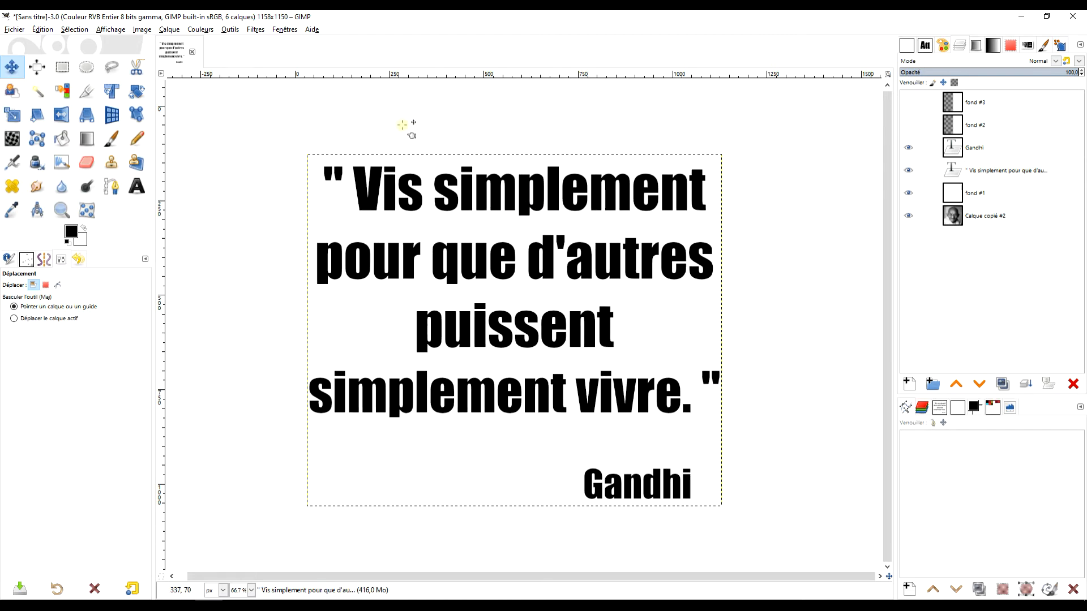
Center the quote layer on the canvas vertically and horizontally with the Align tool.
{"action": "left_click", "coordinate": [36, 67]}
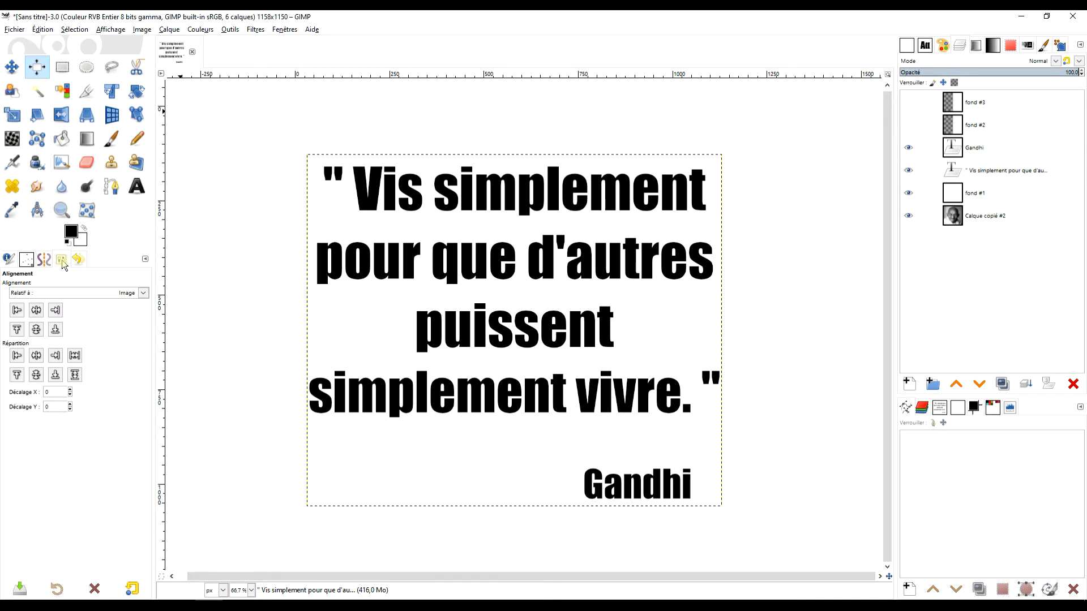
{"action": "left_click", "coordinate": [145, 260]}
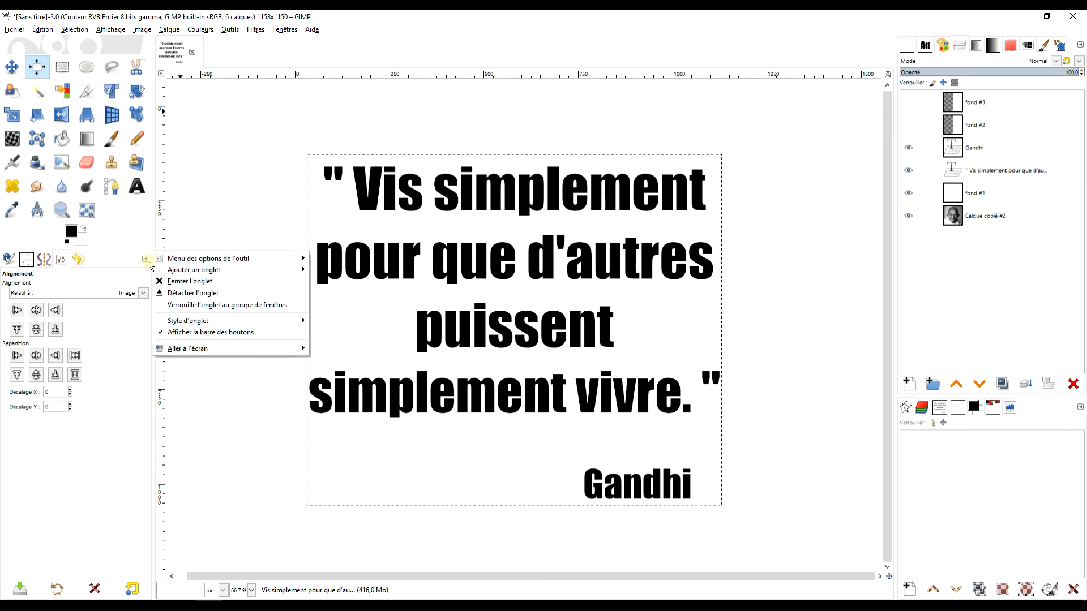
{"action": "mouse_move", "coordinate": [206, 277]}
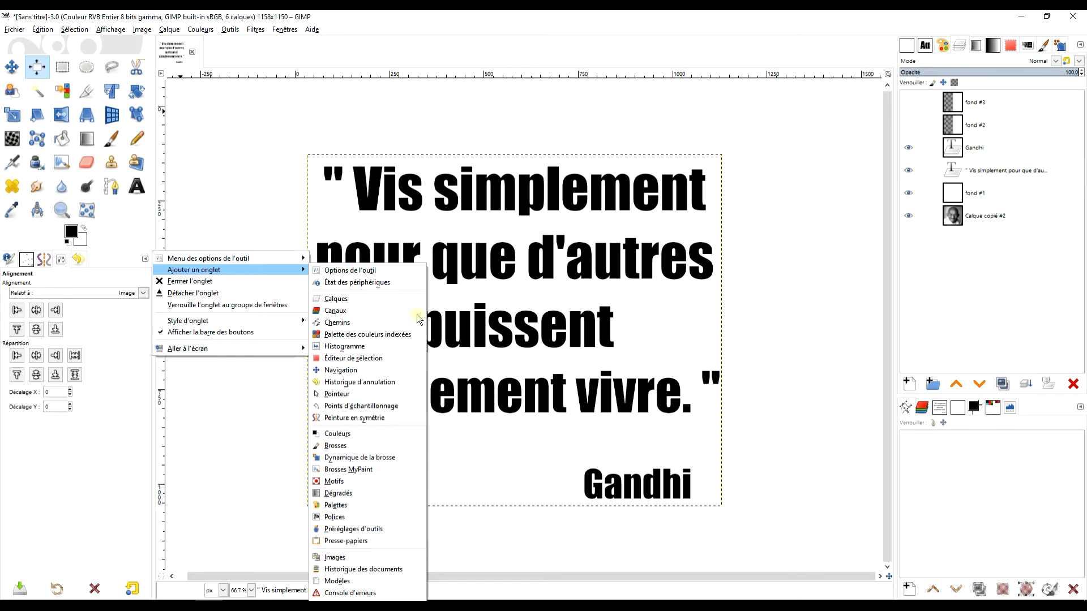
{"action": "left_click", "coordinate": [524, 194]}
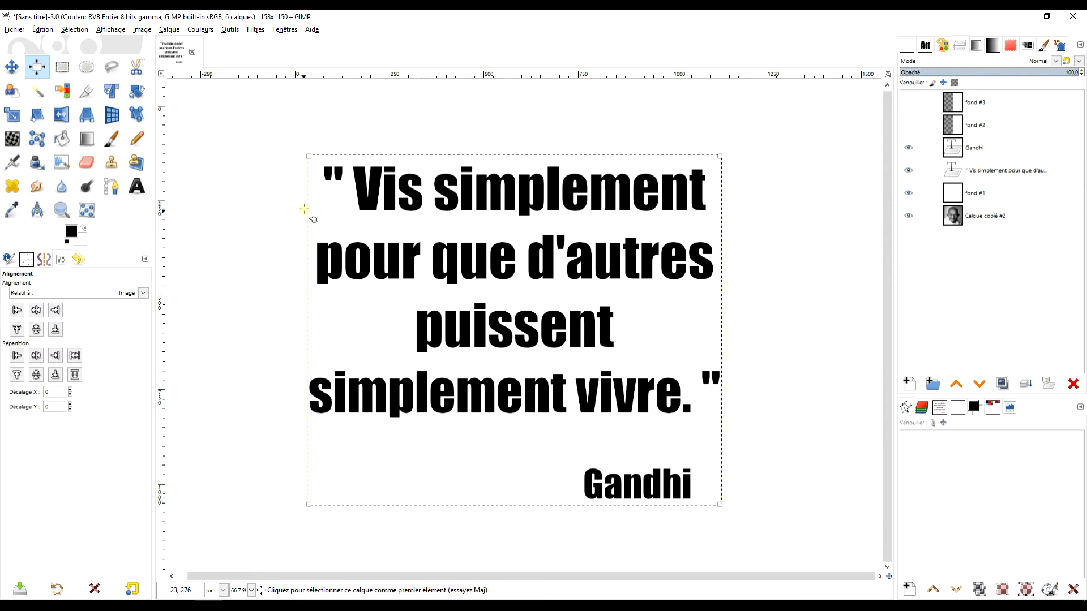
{"action": "left_click", "coordinate": [35, 331]}
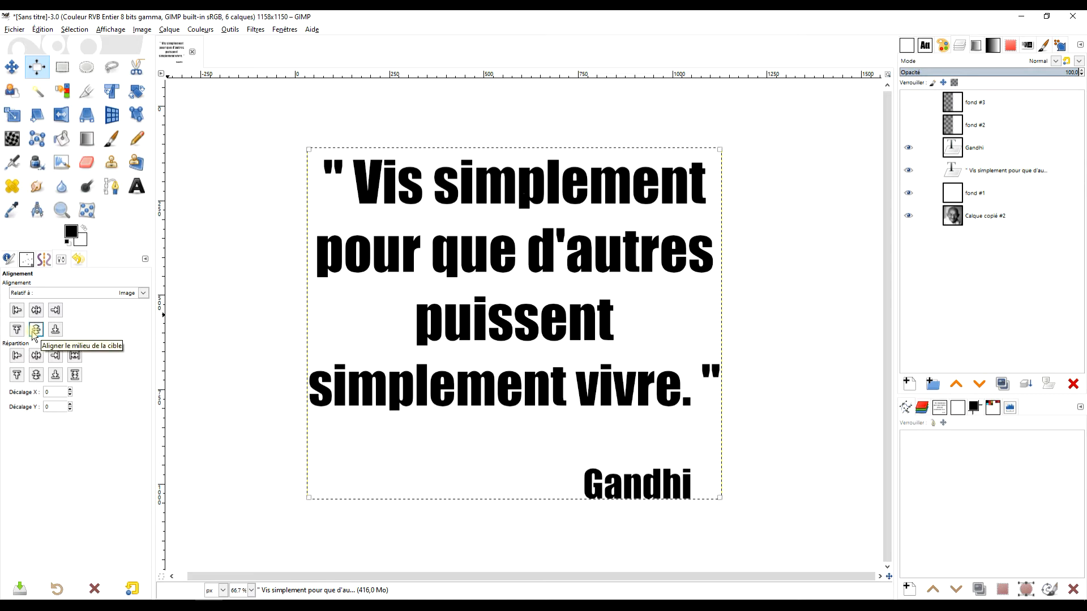
{"action": "left_click", "coordinate": [36, 311]}
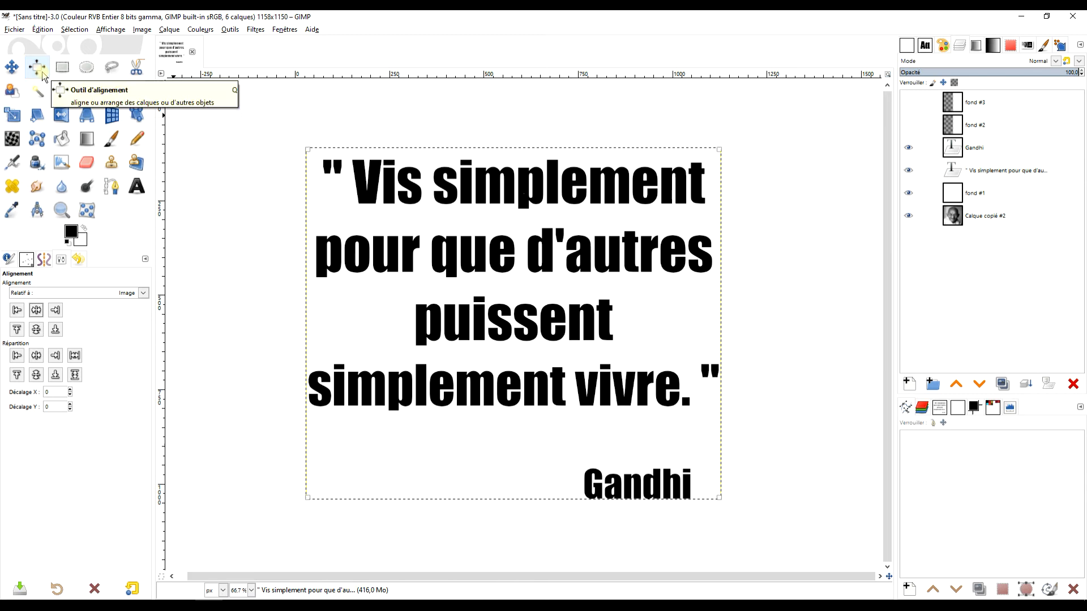
Shrink the quote's text box height to fit its lines and re-center it vertically on the canvas.
{"action": "left_click", "coordinate": [136, 186]}
{"action": "left_click", "coordinate": [496, 385]}
{"action": "left_click_drag", "start_coordinate": [542, 501], "coordinate": [558, 419]}
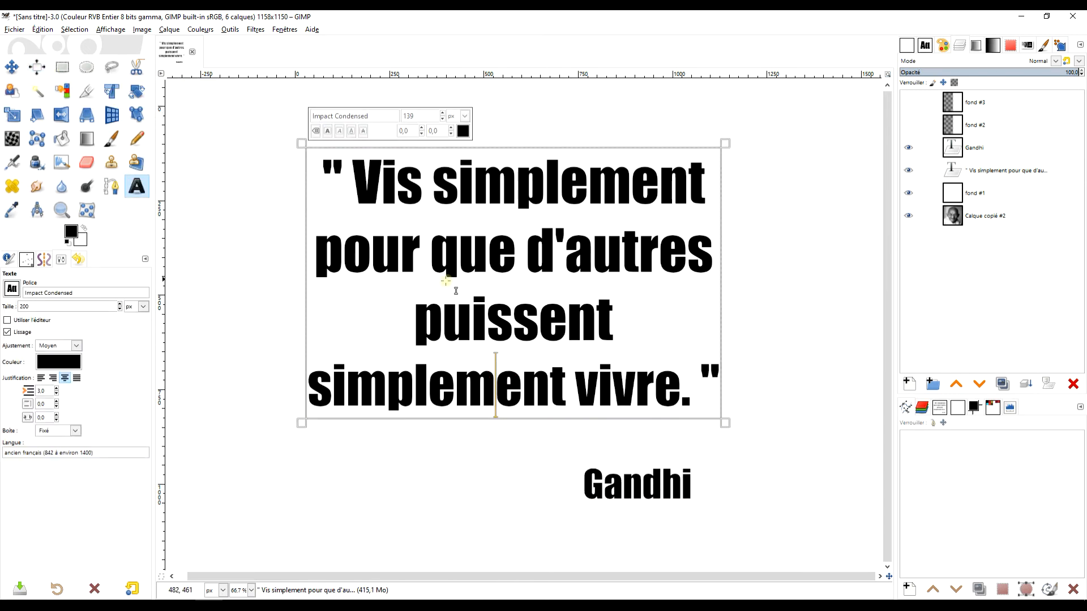
{"action": "left_click", "coordinate": [37, 67]}
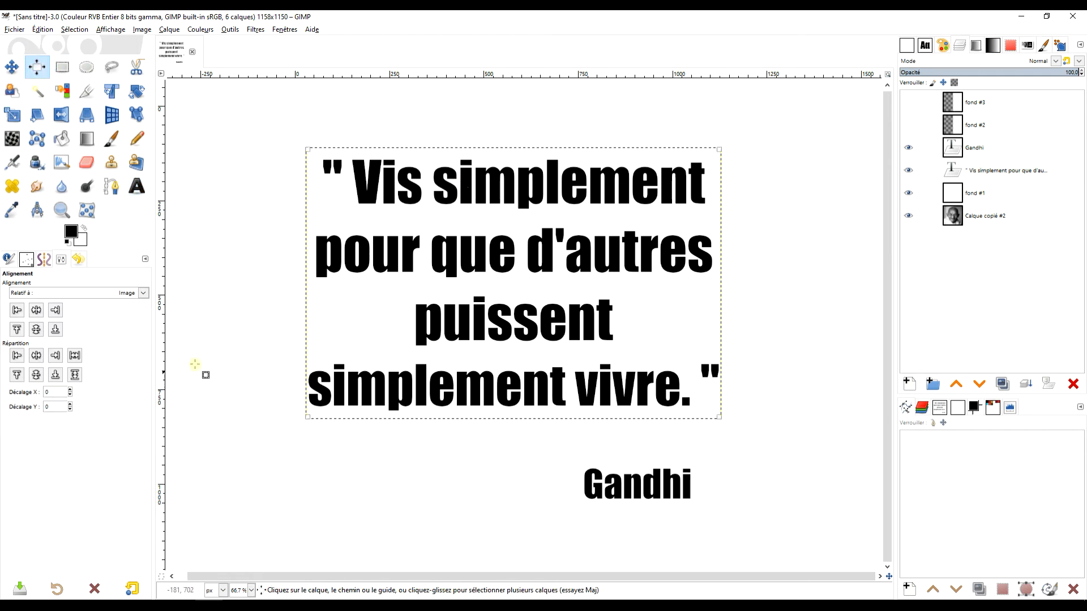
{"action": "left_click", "coordinate": [35, 329]}
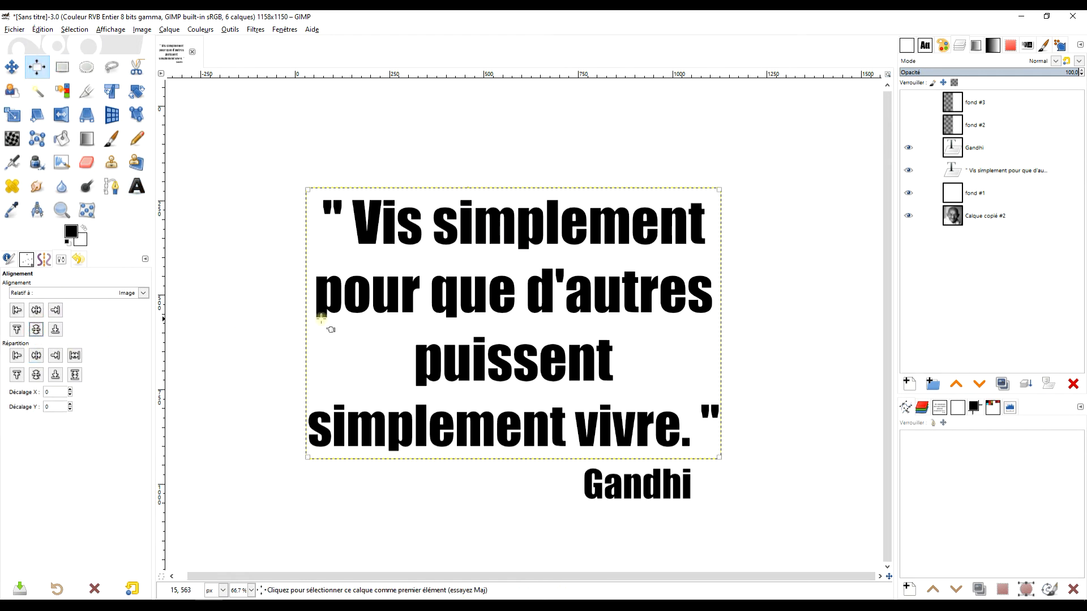
Move the Gandhi signature slightly lower beneath the quote.
{"action": "left_click_drag", "start_coordinate": [726, 295], "coordinate": [738, 261]}
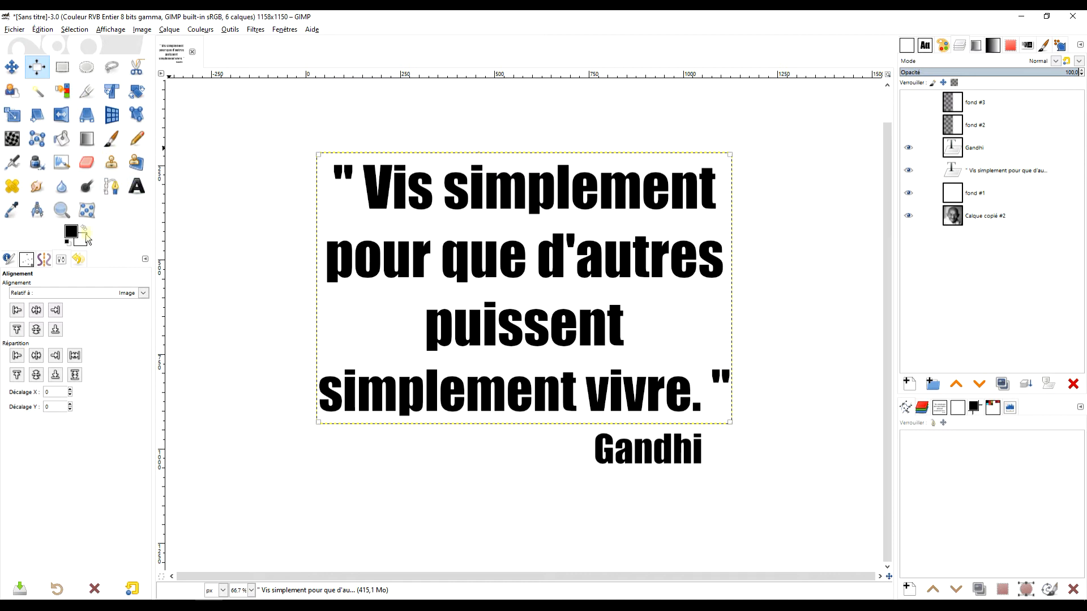
{"action": "left_click", "coordinate": [11, 67]}
{"action": "left_click_drag", "start_coordinate": [698, 449], "coordinate": [699, 459]}
{"action": "left_click_drag", "start_coordinate": [825, 321], "coordinate": [825, 325]}
Merge the Gandhi layer down into the quote text layer.
{"action": "scroll", "coordinate": [798, 211], "scroll_direction": "up", "scroll_amount": 1}
{"action": "left_click", "coordinate": [974, 147]}
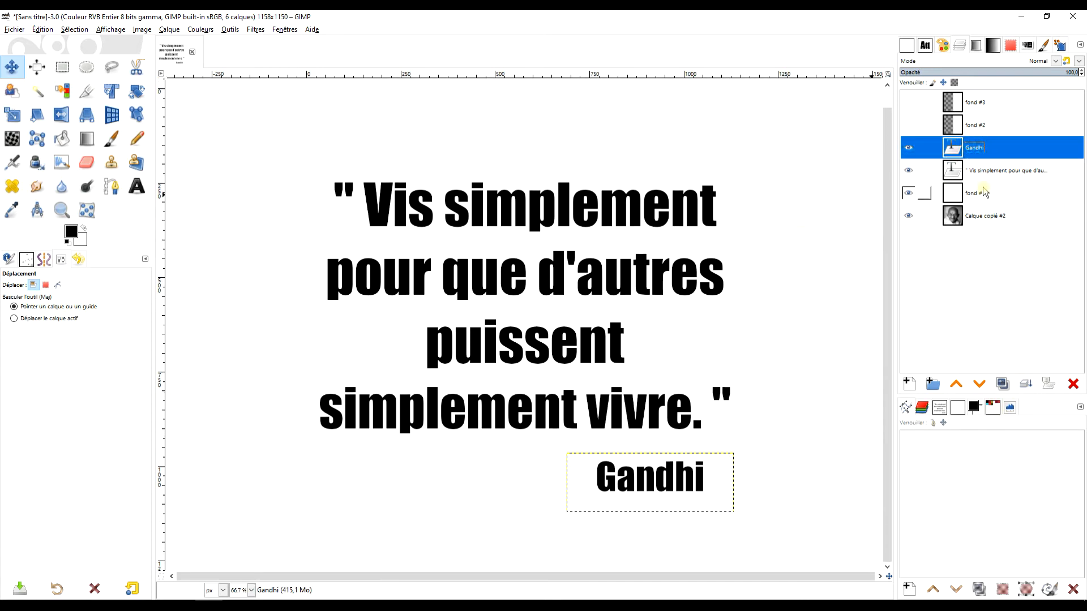
{"action": "left_click", "coordinate": [1026, 385]}
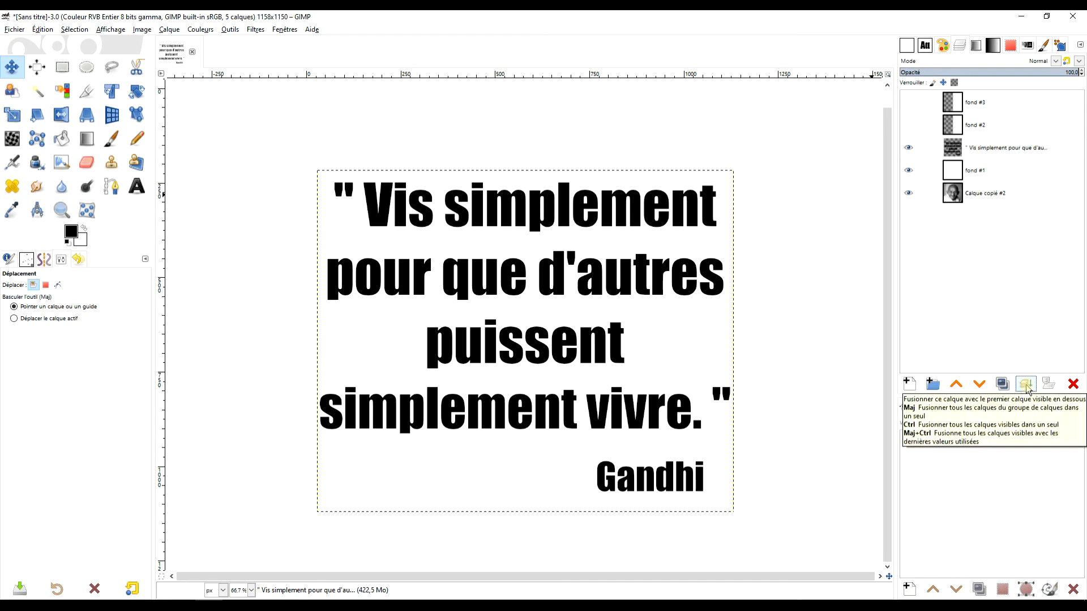
Merge the quote layer down into fond #1 and undo that merge.
{"action": "left_click", "coordinate": [1026, 384]}
{"action": "mouse_move", "coordinate": [768, 286]}
{"action": "left_mouse_down"}
{"action": "mouse_move", "coordinate": [761, 304]}
{"action": "mouse_move", "coordinate": [760, 282]}
{"action": "left_mouse_up"}
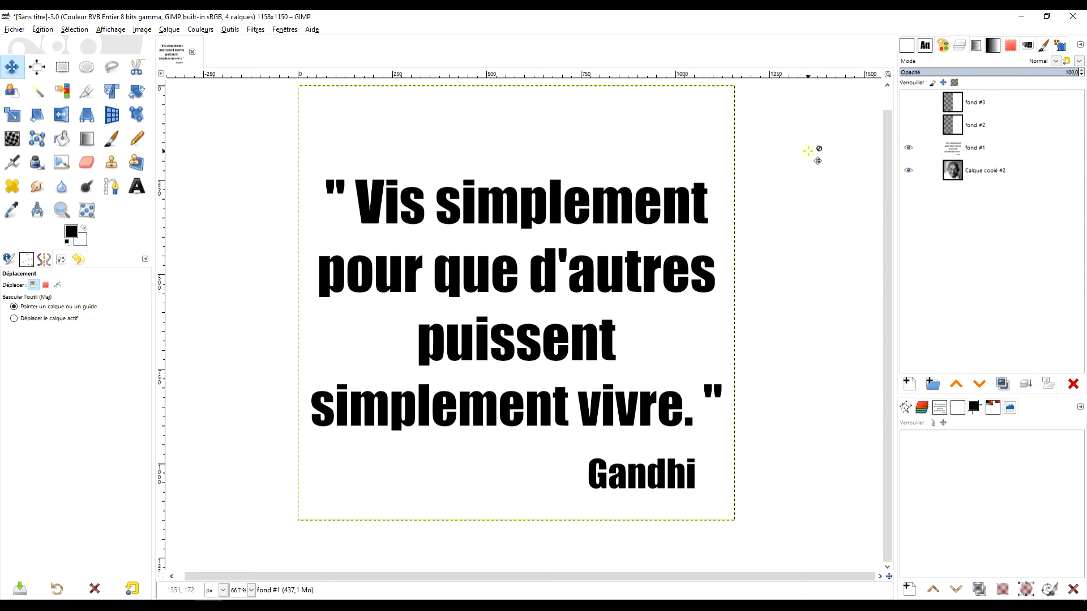
{"action": "key", "text": "ctrl+z"}
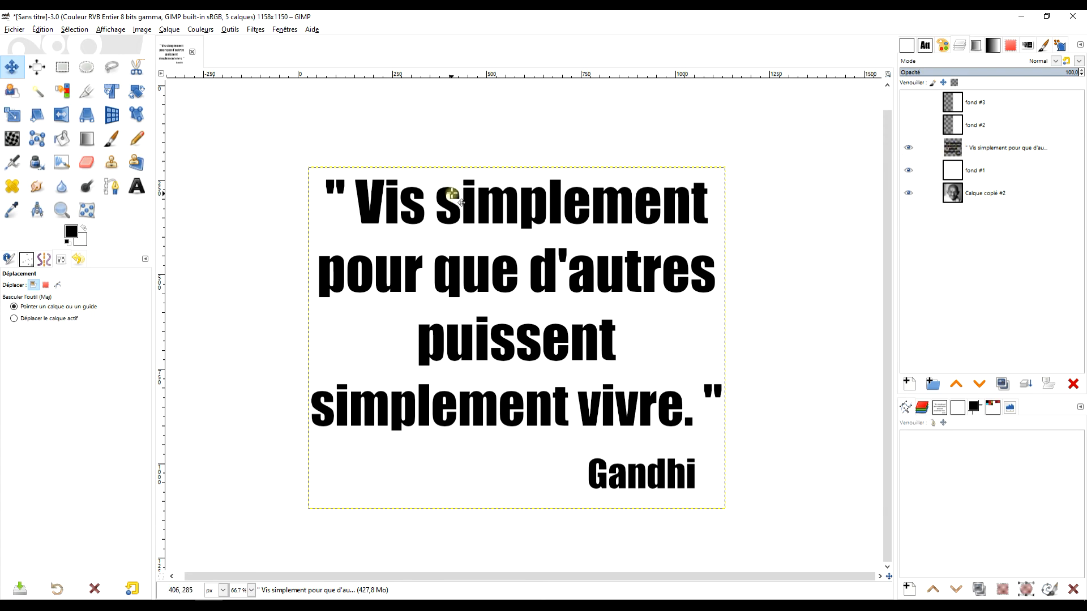
Re-center the merged quote and signature layer vertically on the canvas with the Align tool.
{"action": "left_click", "coordinate": [37, 67]}
{"action": "left_click", "coordinate": [414, 190]}
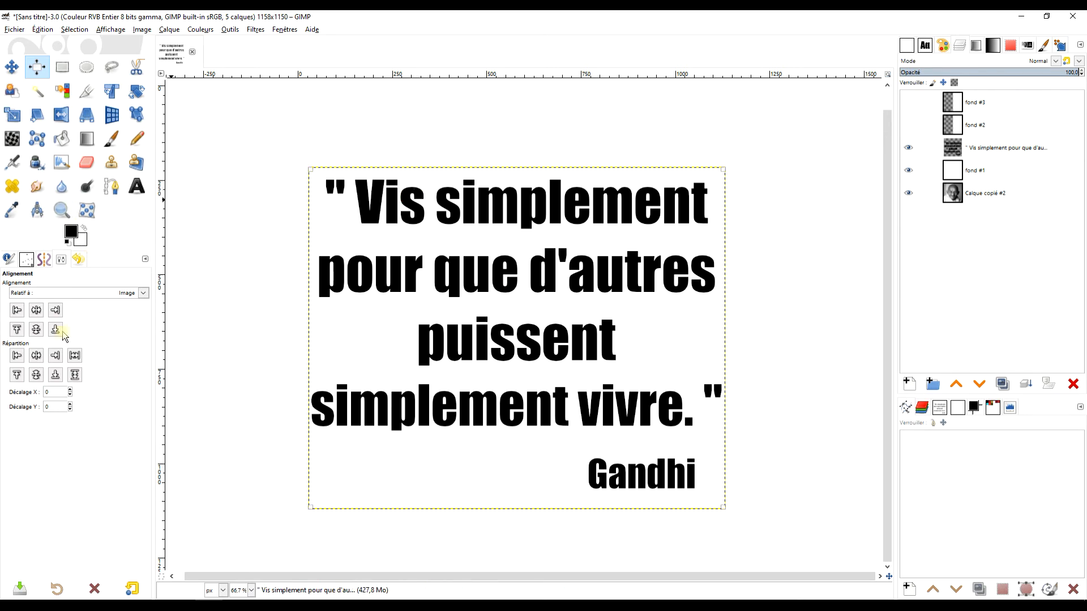
{"action": "left_click", "coordinate": [37, 330]}
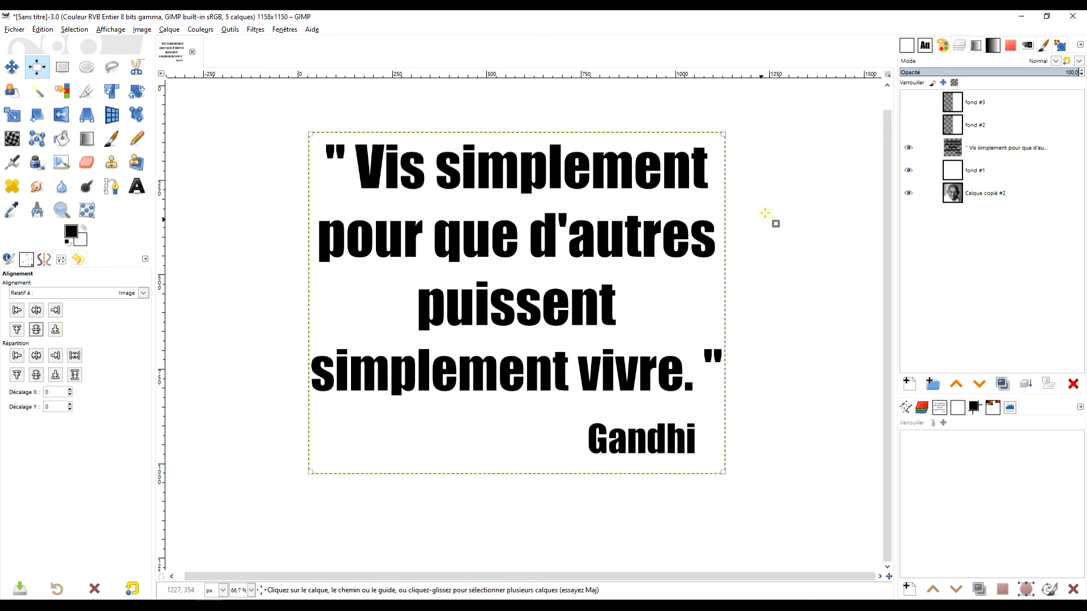
Merge the quote and signature layer down into fond #1, then hide fond #1.
{"action": "scroll", "coordinate": [765, 218], "scroll_direction": "up", "scroll_amount": 1}
{"action": "left_click", "coordinate": [62, 210]}
{"action": "left_click_drag", "start_coordinate": [292, 96], "coordinate": [746, 552]}
{"action": "left_click", "coordinate": [1006, 149]}
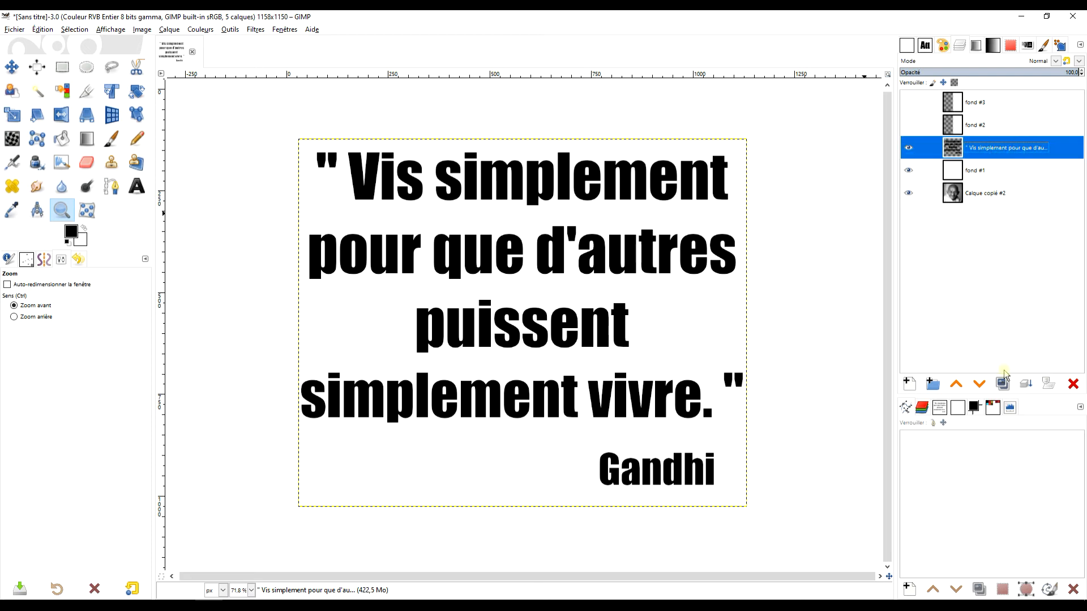
{"action": "left_click", "coordinate": [1026, 385]}
{"action": "left_click", "coordinate": [908, 148]}
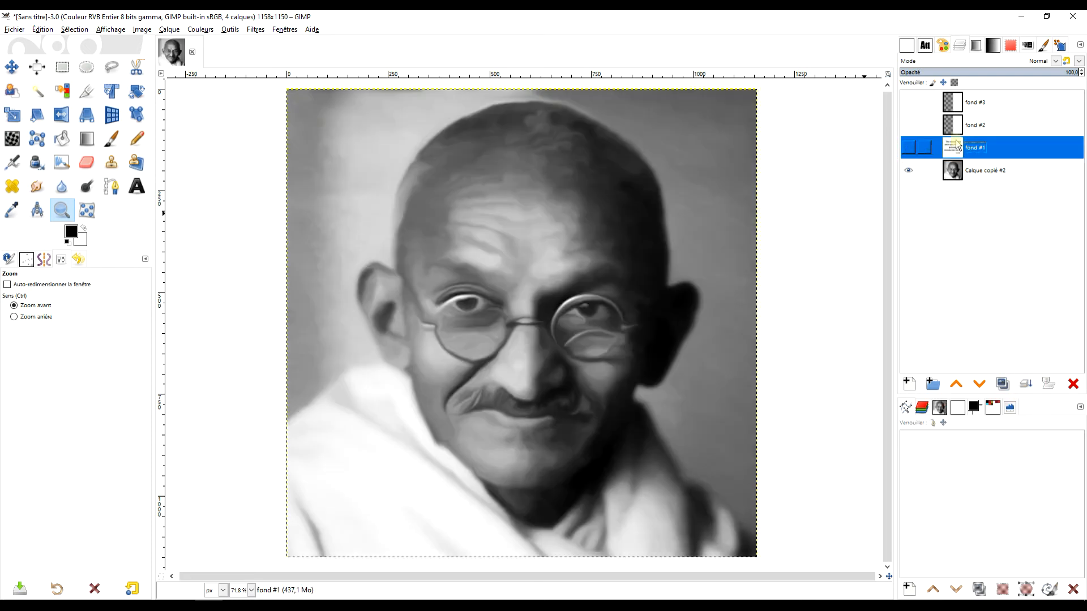
Show the fond #2 layer to half-reveal the portrait and draw a text box over the white right half.
{"action": "left_click", "coordinate": [973, 125]}
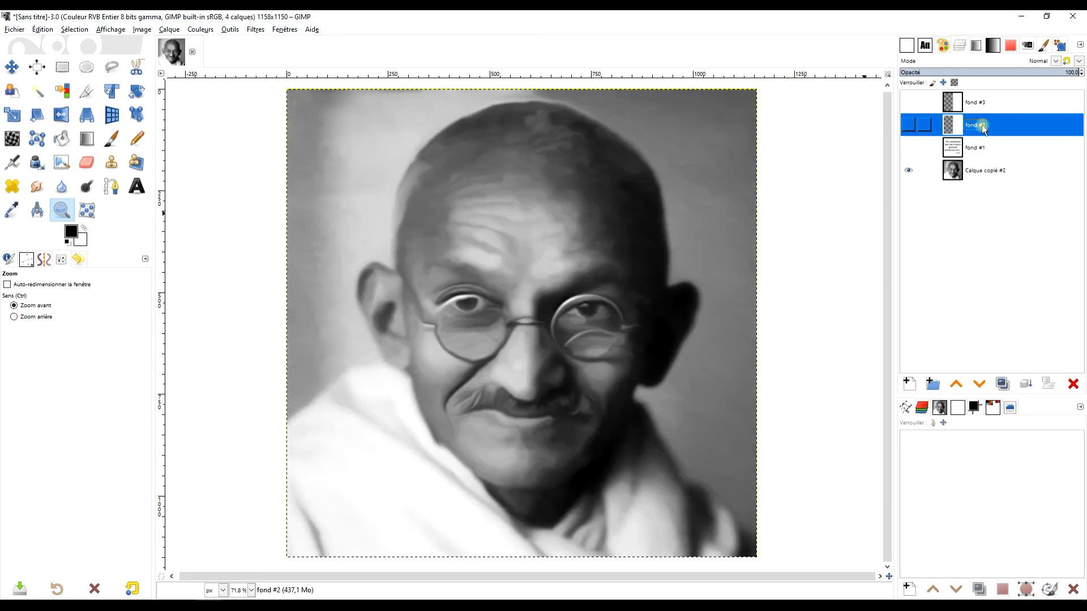
{"action": "left_click", "coordinate": [136, 186]}
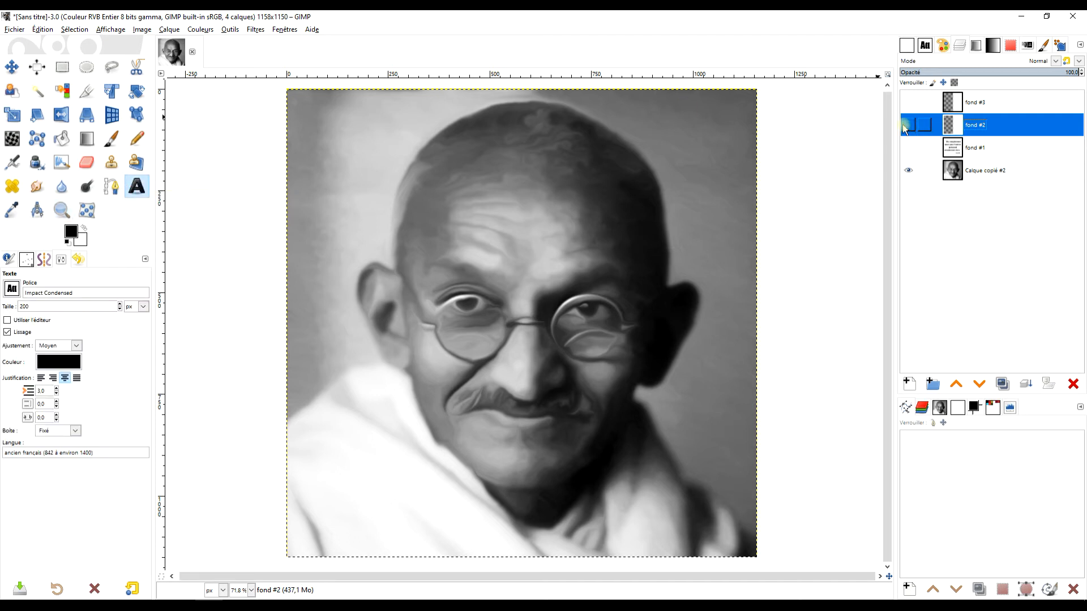
{"action": "left_click", "coordinate": [907, 125]}
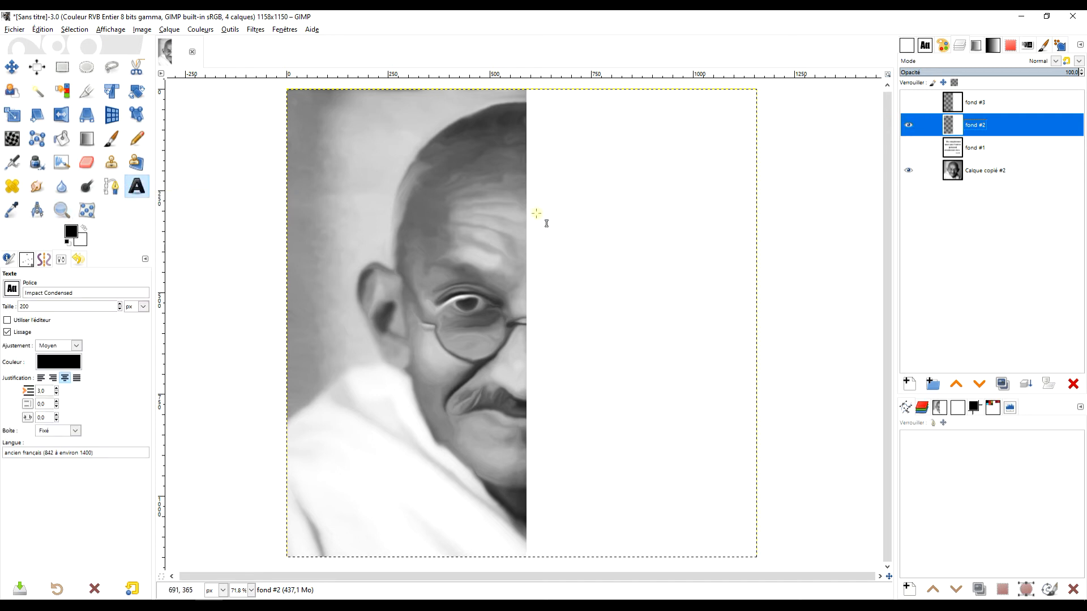
{"action": "left_click_drag", "start_coordinate": [547, 112], "coordinate": [747, 547]}
Switch to LibreOffice Writer, copy the selected quote with its Gandhi signature, and return to GIMP.
{"action": "mouse_move", "coordinate": [515, 605]}
{"action": "left_click", "coordinate": [524, 566]}
{"action": "right_click", "coordinate": [472, 199]}
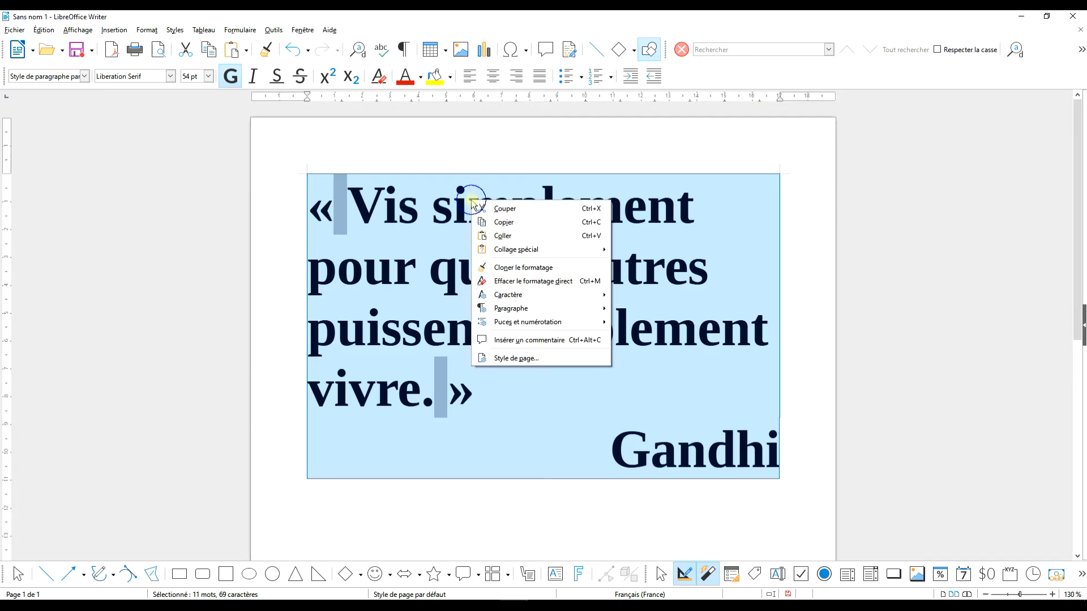
{"action": "left_click", "coordinate": [504, 223]}
{"action": "key", "text": "alt+Tab"}
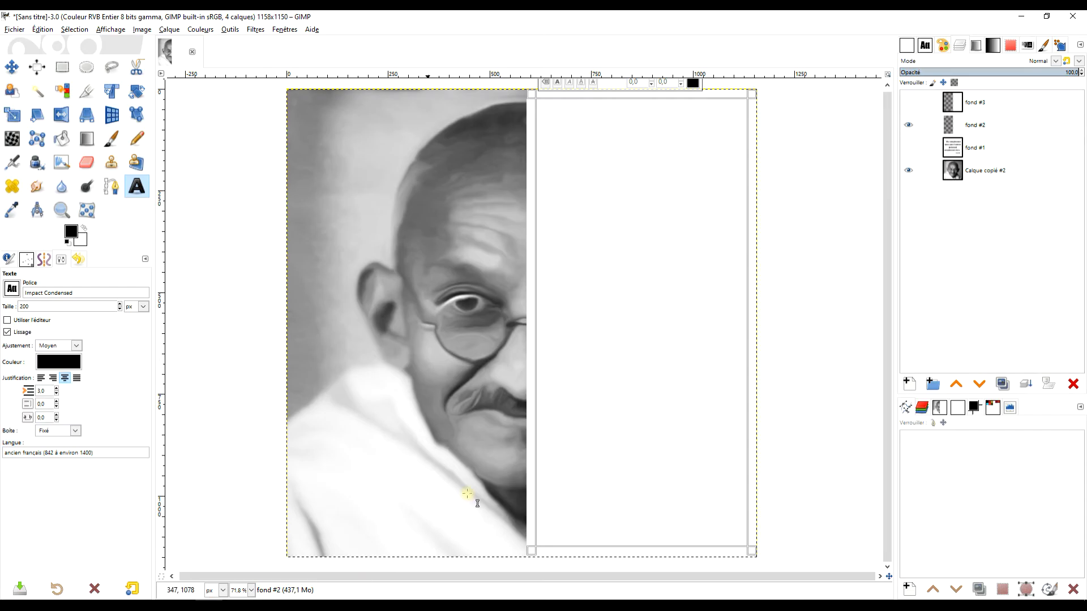
Paste the quote into the text box, select all its text and reduce the font size to 108 px.
{"action": "right_click", "coordinate": [559, 143]}
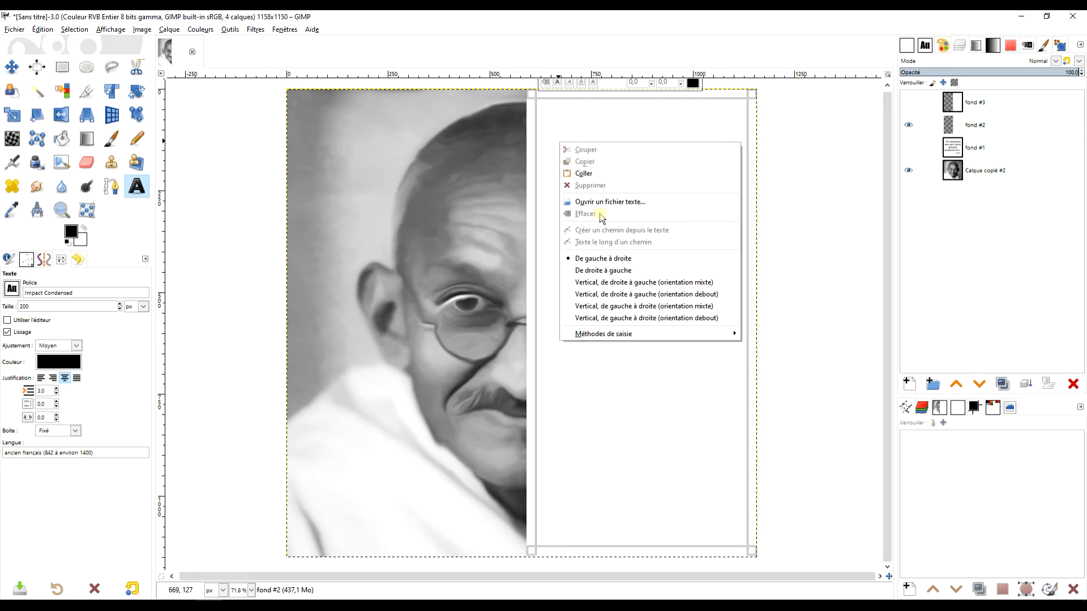
{"action": "left_click", "coordinate": [601, 172]}
{"action": "left_click", "coordinate": [662, 158]}
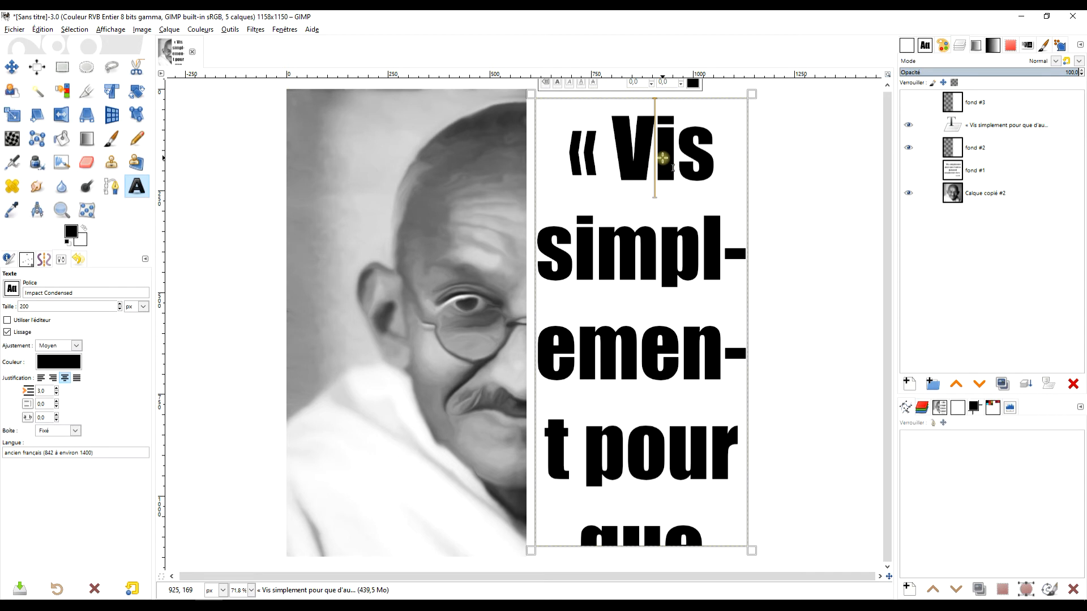
{"action": "key", "text": "ctrl+a"}
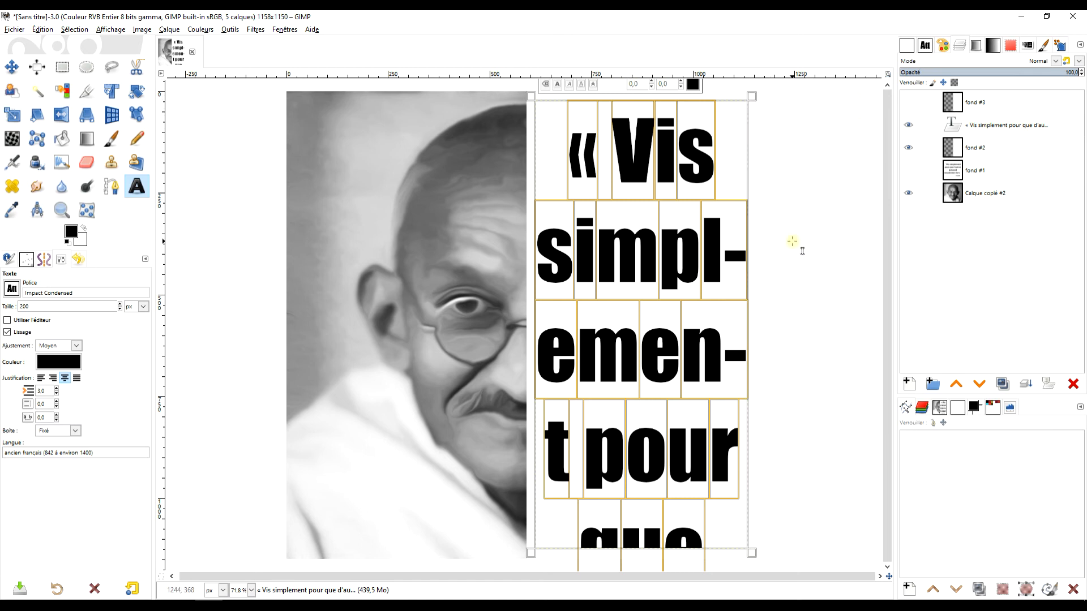
{"action": "scroll", "coordinate": [792, 242], "scroll_direction": "down", "scroll_amount": 2}
{"action": "scroll", "coordinate": [798, 201], "scroll_direction": "up", "scroll_amount": 2}
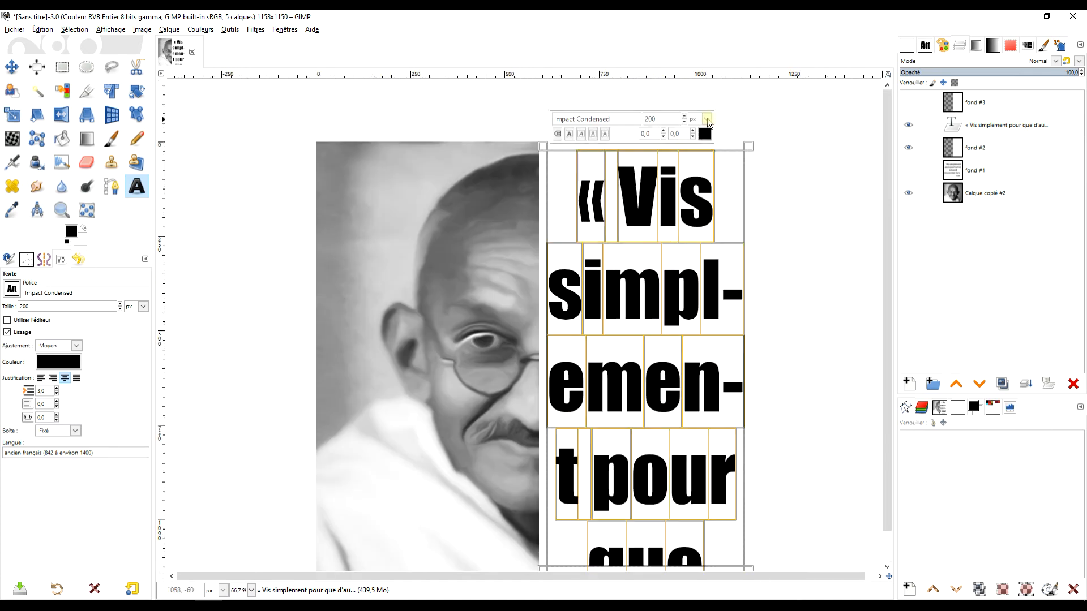
{"action": "left_click", "coordinate": [684, 123]}
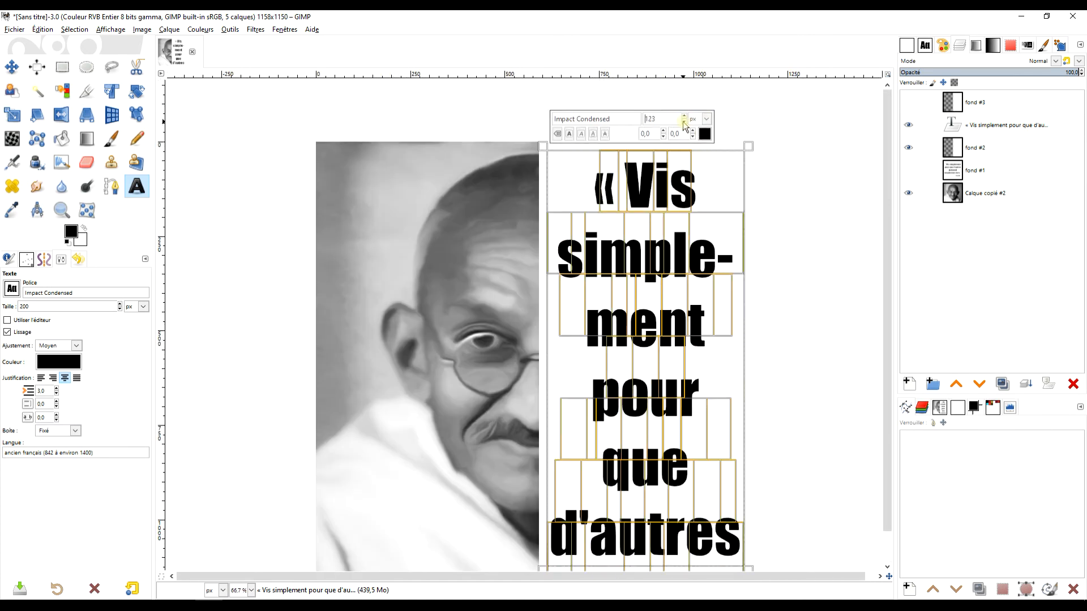
{"action": "left_click", "coordinate": [684, 117]}
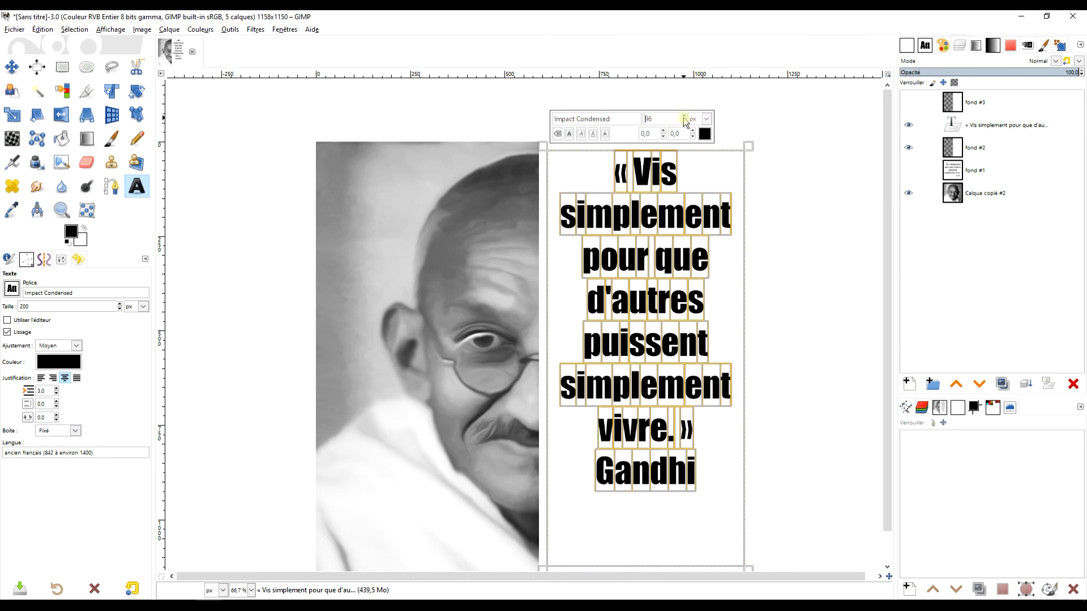
{"action": "left_click", "coordinate": [684, 117]}
{"action": "left_click", "coordinate": [684, 117]}
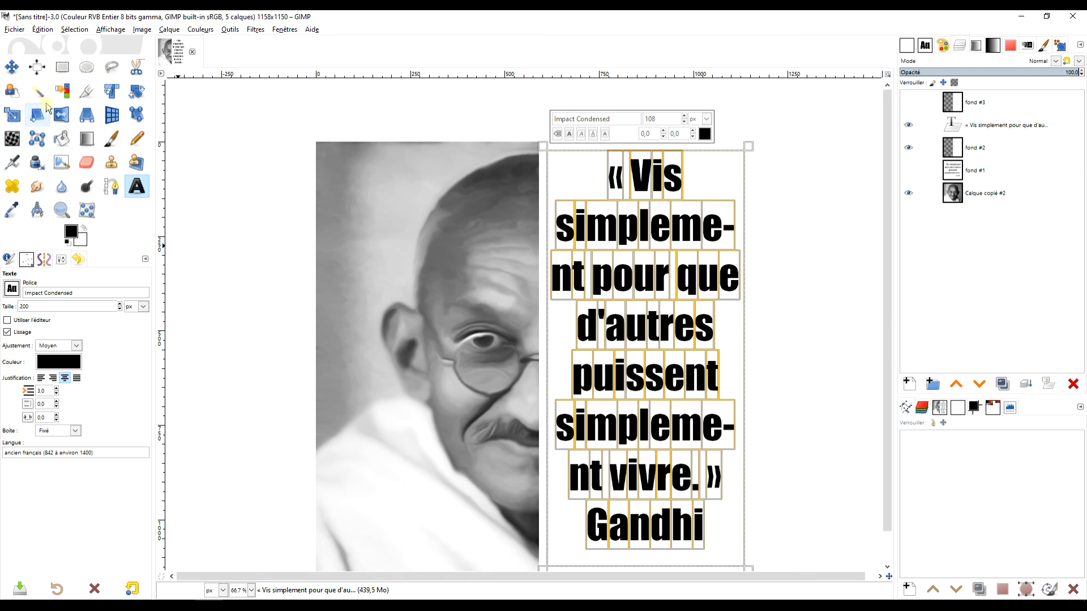
Left-justify the quote text in the text box.
{"action": "left_click", "coordinate": [41, 378]}
{"action": "left_click_drag", "start_coordinate": [778, 380], "coordinate": [705, 307]}
{"action": "left_click", "coordinate": [576, 449]}
{"action": "left_click_drag", "start_coordinate": [595, 451], "coordinate": [474, 451]}
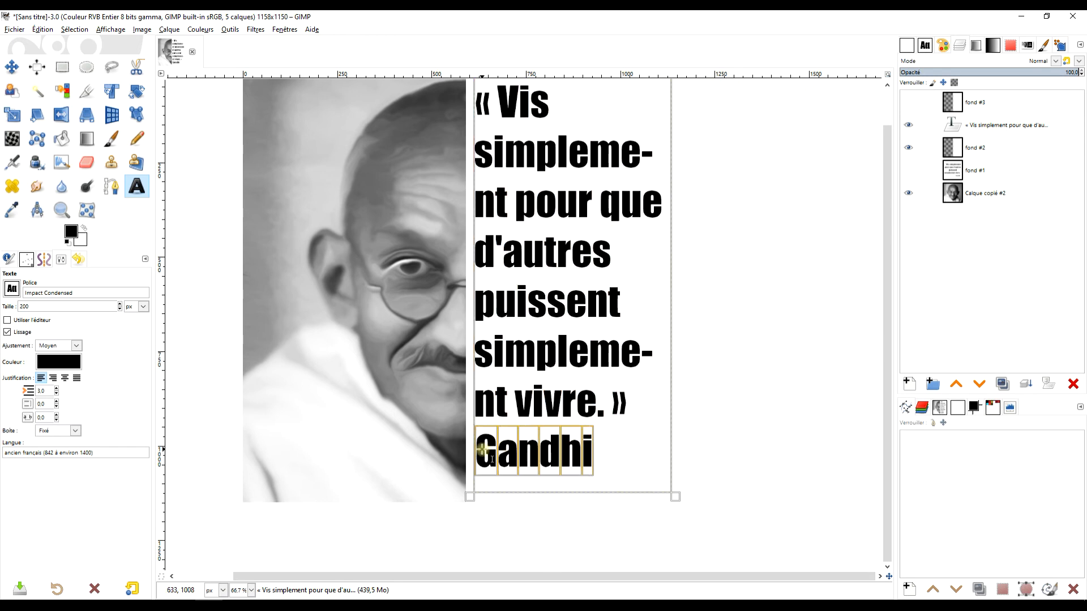
{"action": "left_click", "coordinate": [53, 378]}
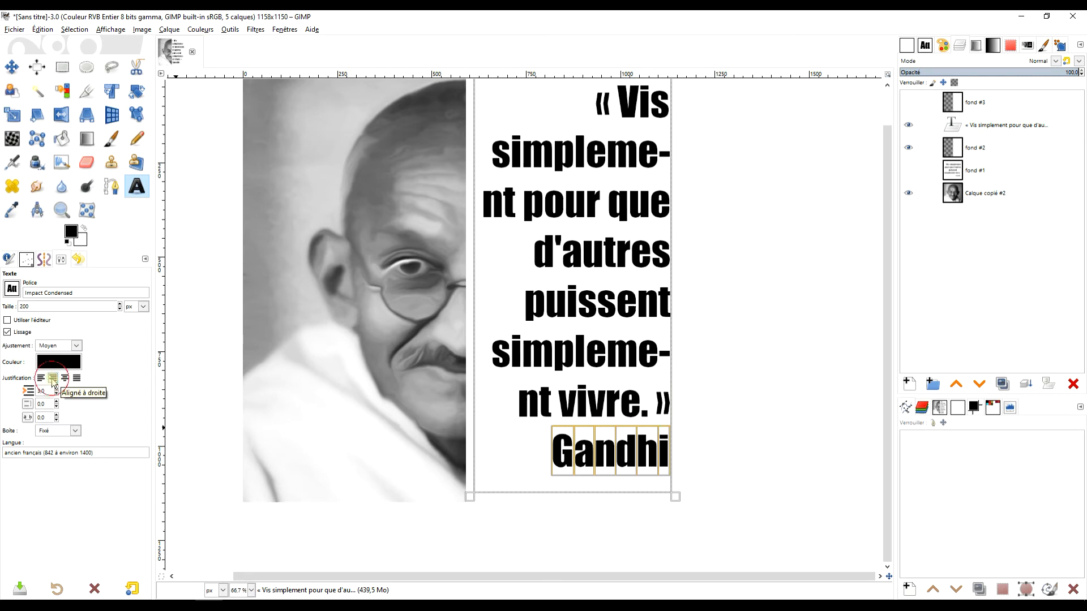
{"action": "left_click", "coordinate": [40, 378]}
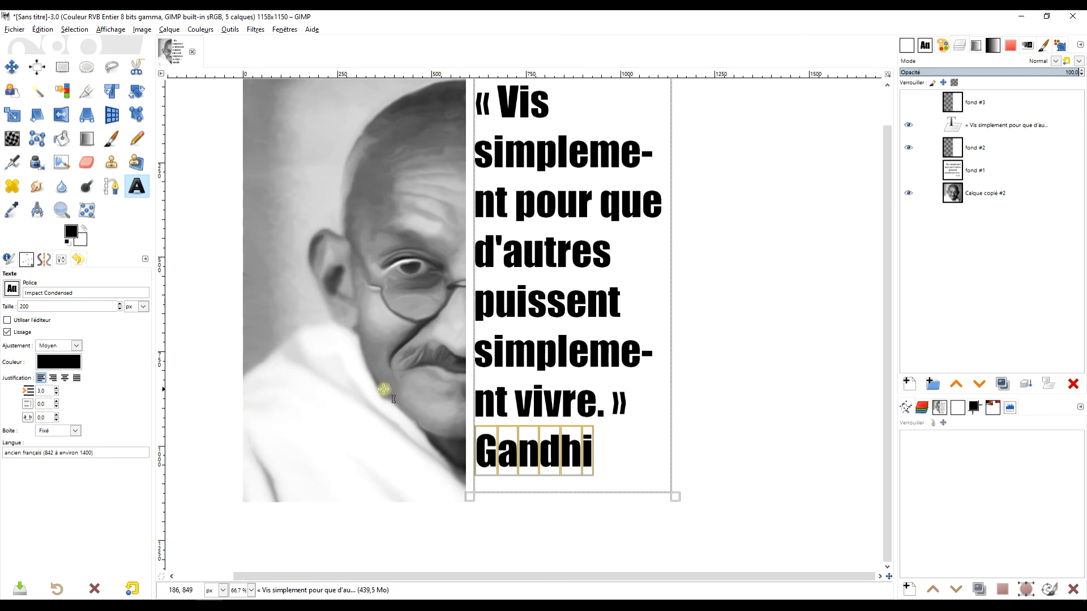
Cut the Gandhi signature line out of the quote and shrink the text box to fit the remaining lines.
{"action": "left_click", "coordinate": [608, 451]}
{"action": "left_click_drag", "start_coordinate": [608, 451], "coordinate": [475, 452]}
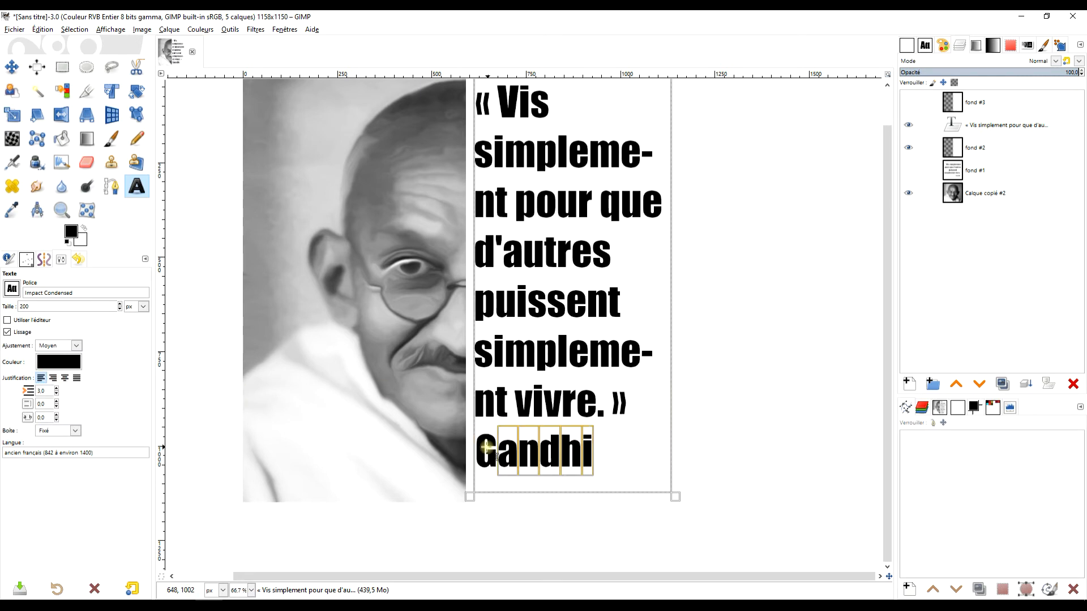
{"action": "key", "text": "ctrl+x"}
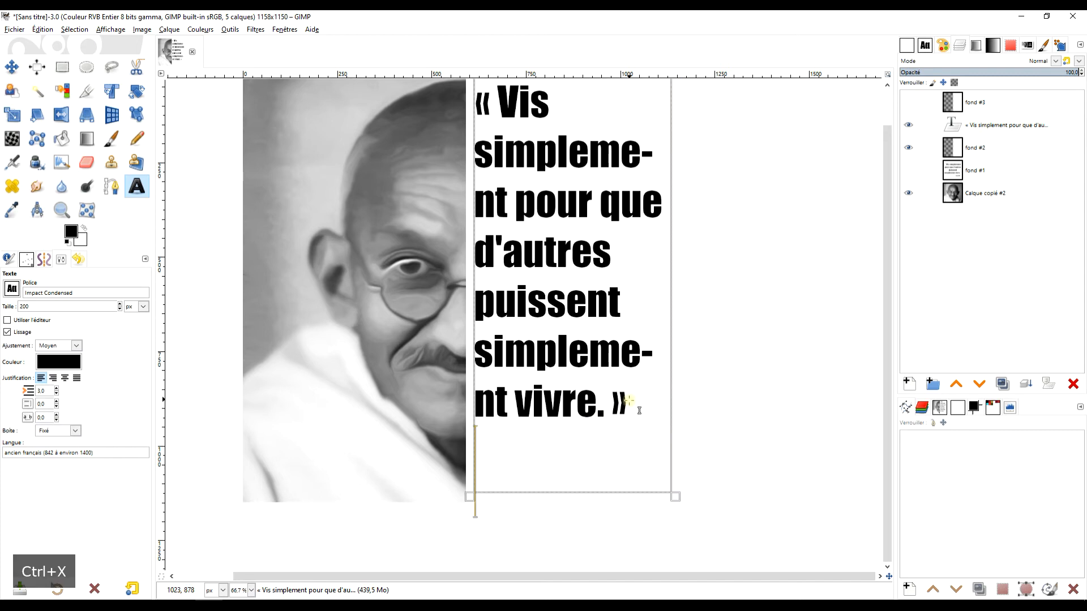
{"action": "key", "text": "BackSpace"}
{"action": "left_click_drag", "start_coordinate": [607, 491], "coordinate": [608, 433]}
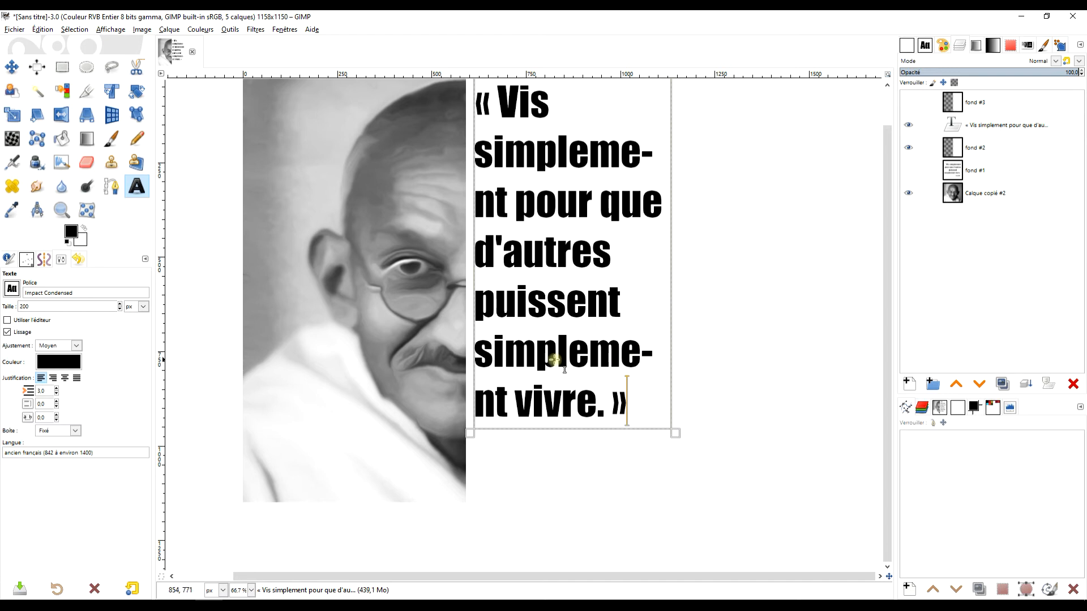
Select all the quote text and reduce its font size to 104 px.
{"action": "left_click", "coordinate": [563, 399]}
{"action": "key", "text": "ctrl+a"}
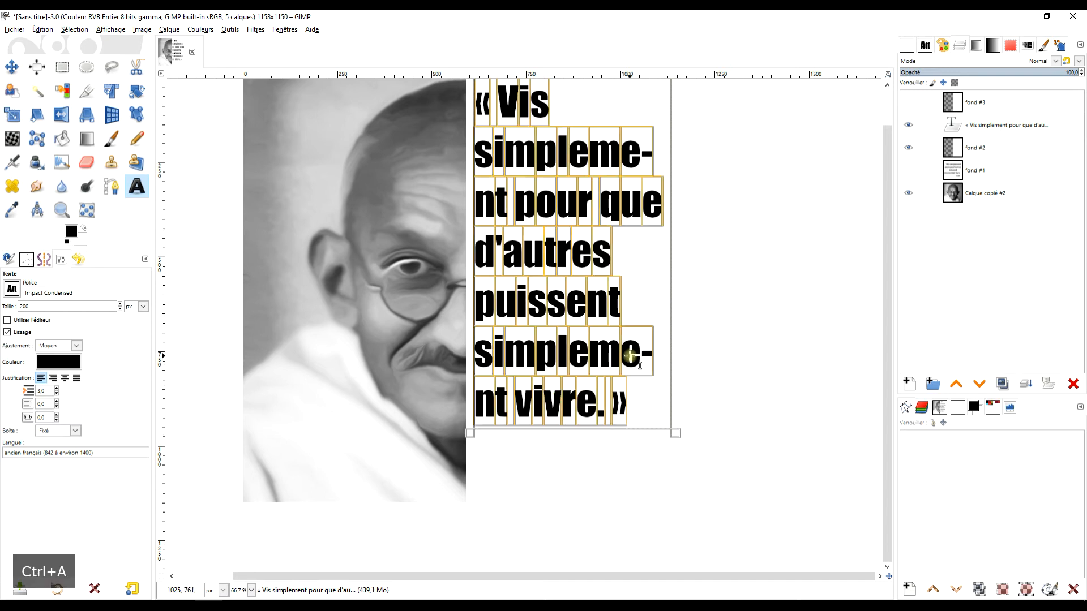
{"action": "scroll", "coordinate": [768, 260], "scroll_direction": "up", "scroll_amount": 2}
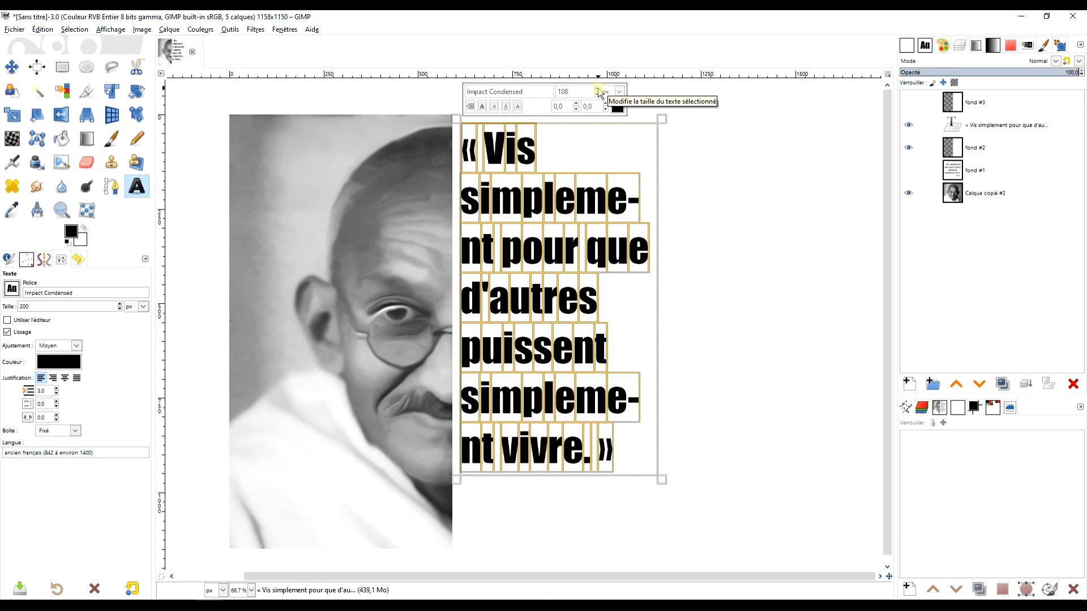
{"action": "left_click", "coordinate": [597, 95]}
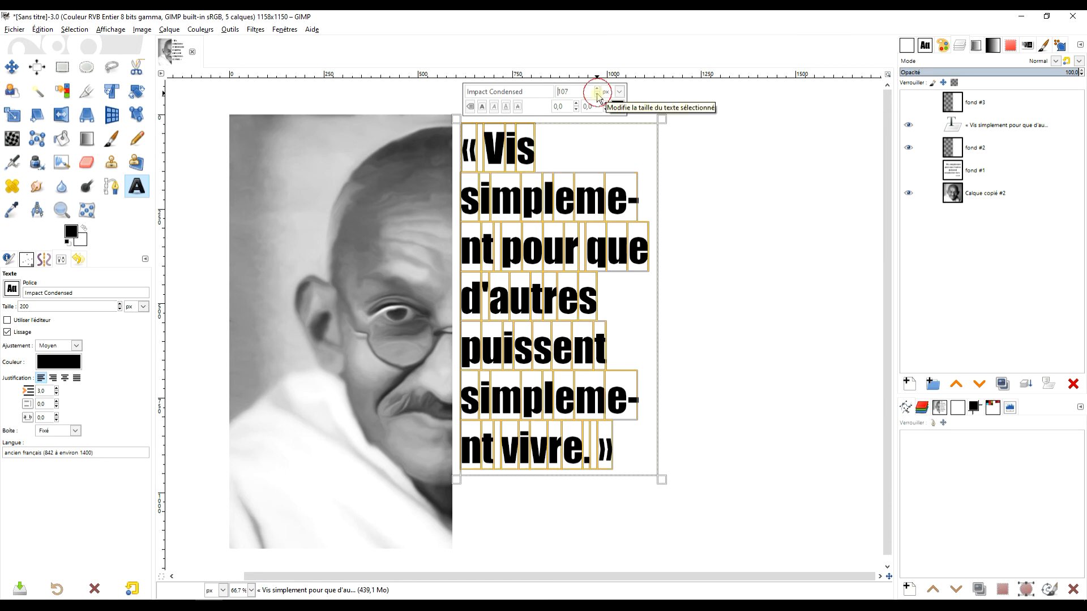
{"action": "left_click", "coordinate": [597, 94]}
{"action": "left_click", "coordinate": [597, 94]}
{"action": "left_click", "coordinate": [597, 94]}
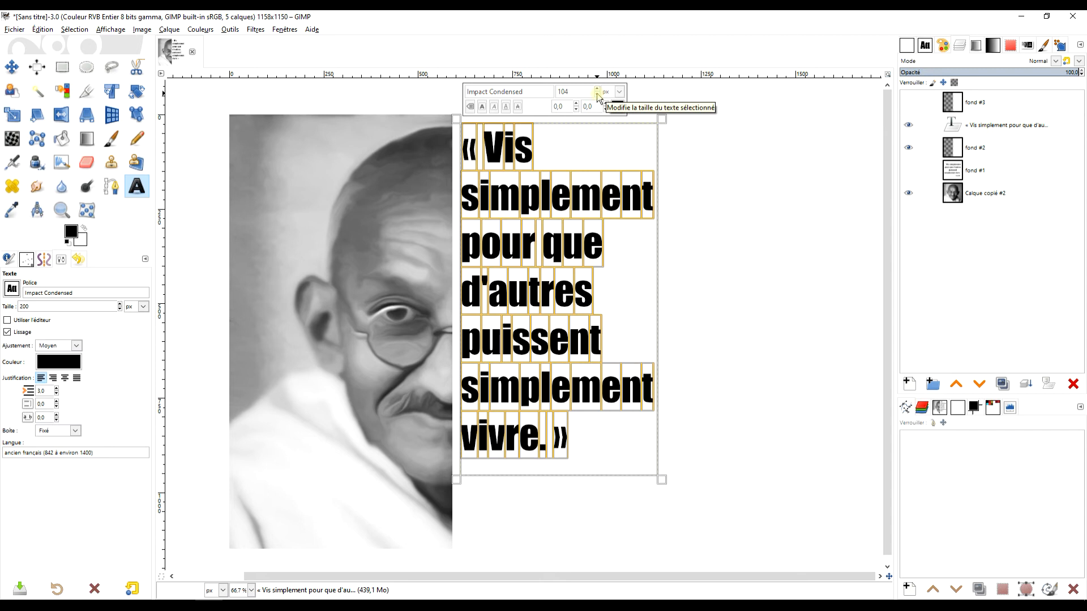
Reposition the quote text layer beside the revealed half of the portrait with the Move tool.
{"action": "left_click_drag", "start_coordinate": [699, 258], "coordinate": [714, 298]}
{"action": "left_click", "coordinate": [11, 67]}
{"action": "mouse_move", "coordinate": [537, 223]}
{"action": "left_mouse_down"}
{"action": "mouse_move", "coordinate": [529, 236]}
{"action": "mouse_move", "coordinate": [522, 221]}
{"action": "left_mouse_up"}
{"action": "left_click_drag", "start_coordinate": [732, 310], "coordinate": [749, 230]}
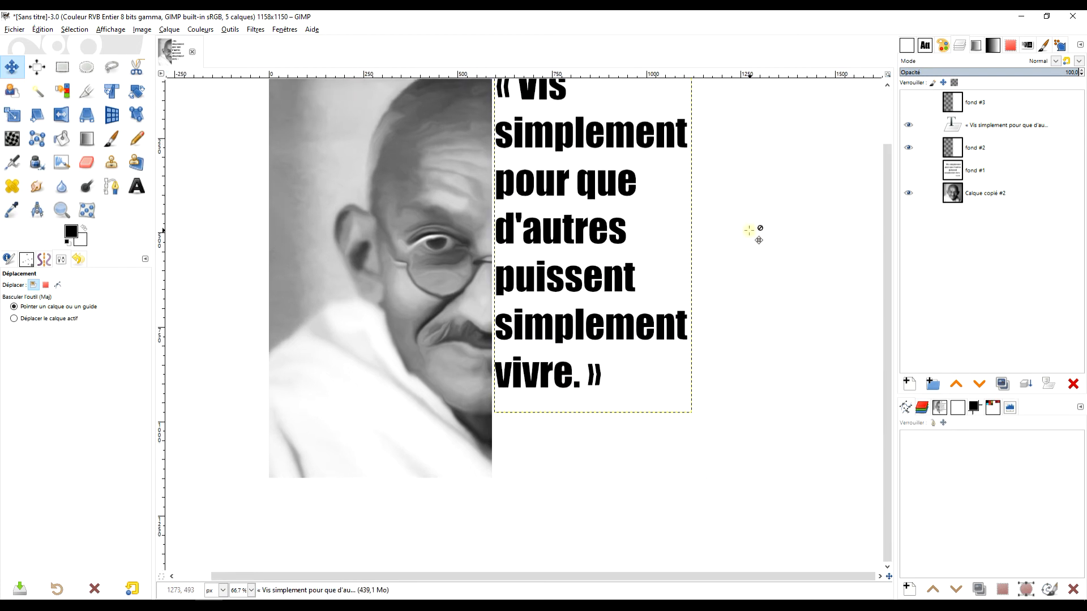
Create a new text box below the quote, paste the Gandhi signature into it and reduce its font size.
{"action": "left_click", "coordinate": [137, 186]}
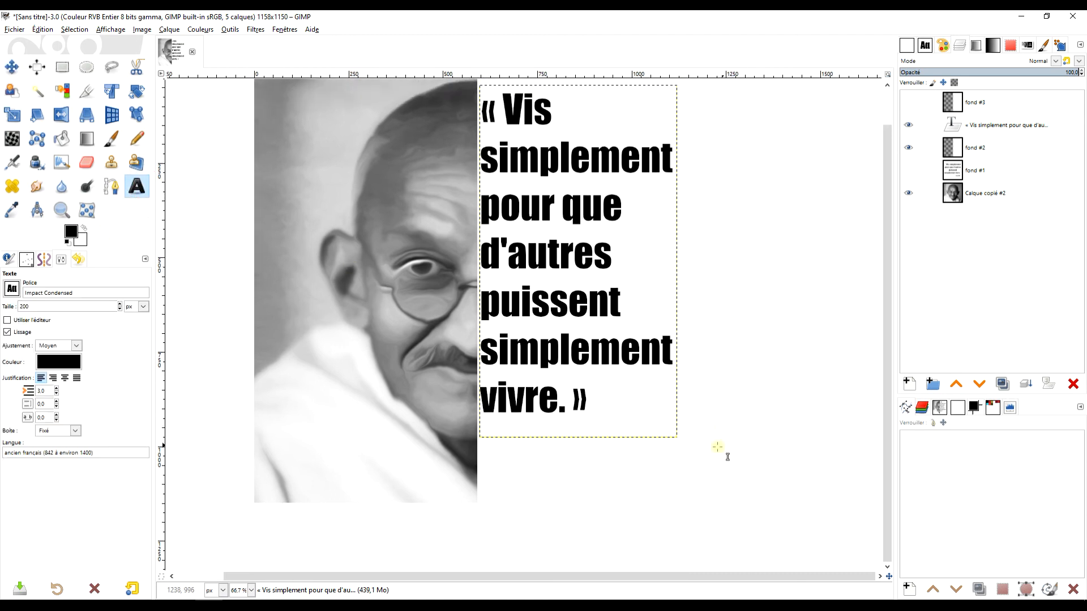
{"action": "left_click_drag", "start_coordinate": [576, 447], "coordinate": [688, 490]}
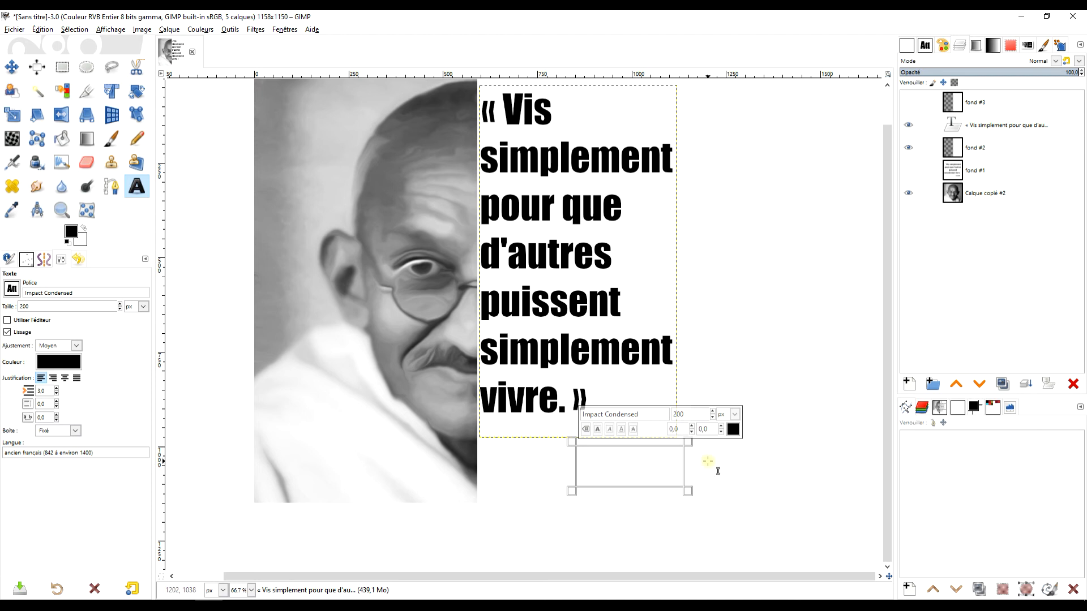
{"action": "key", "text": "ctrl+v"}
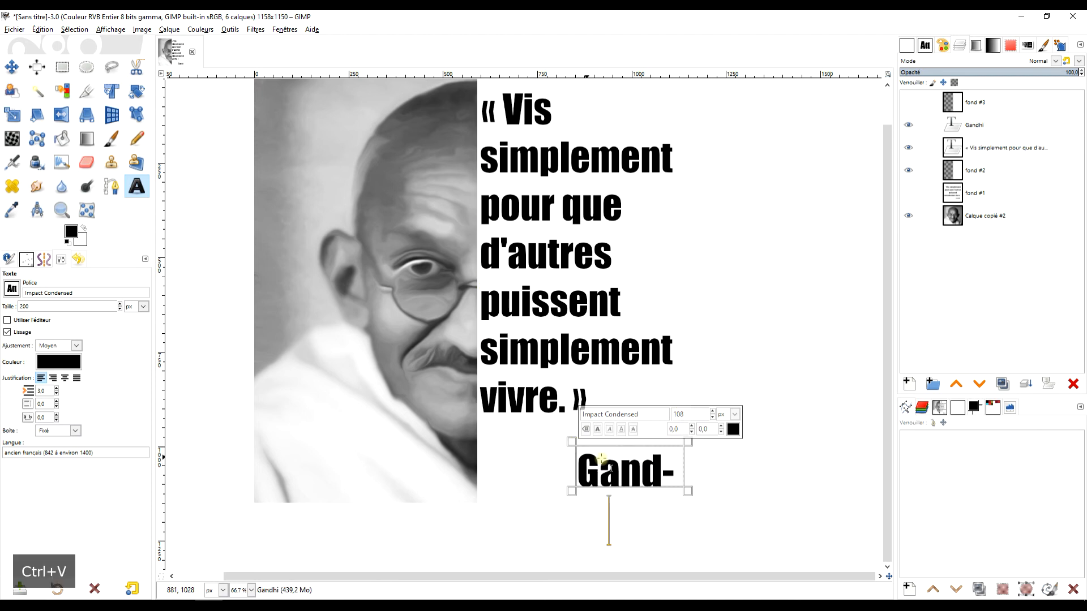
{"action": "key", "text": "ctrl+a"}
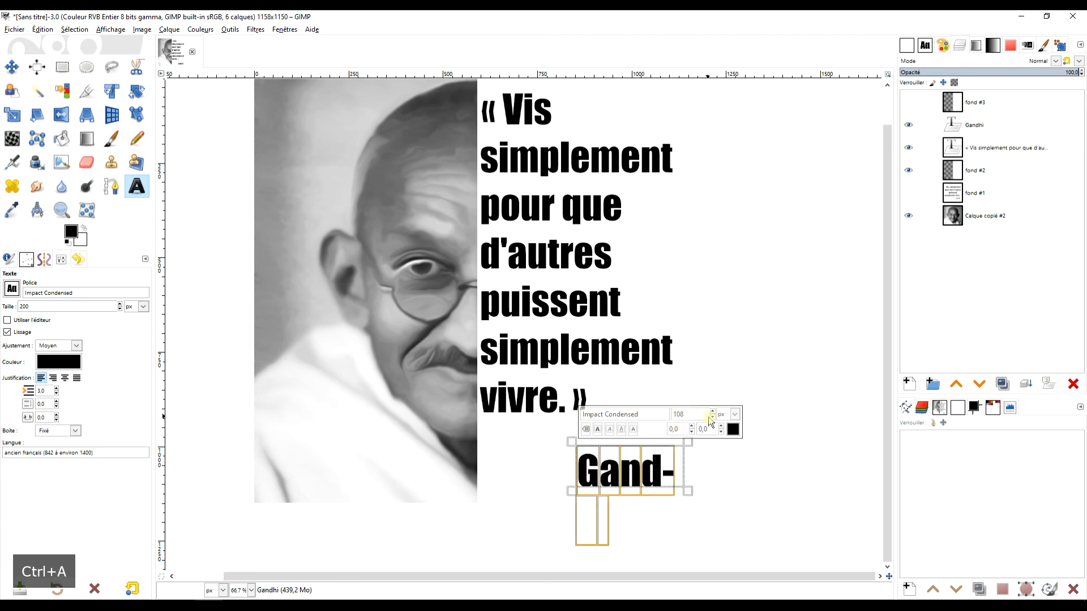
{"action": "left_click", "coordinate": [712, 420]}
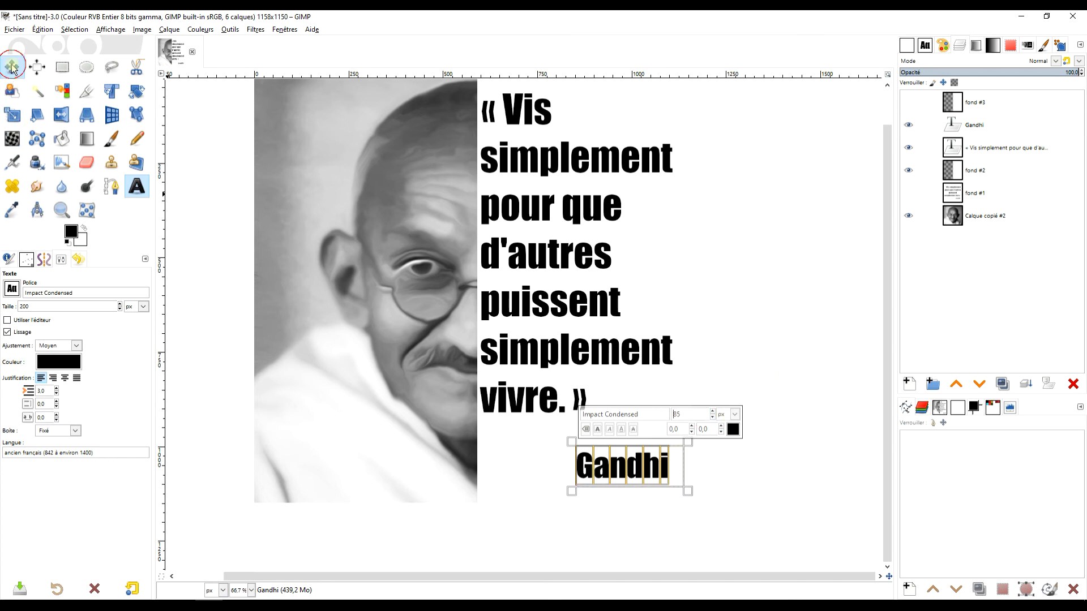
Nudge the Gandhi signature layer slightly upward beneath the quote.
{"action": "key", "text": "m"}
{"action": "left_click_drag", "start_coordinate": [665, 464], "coordinate": [663, 457]}
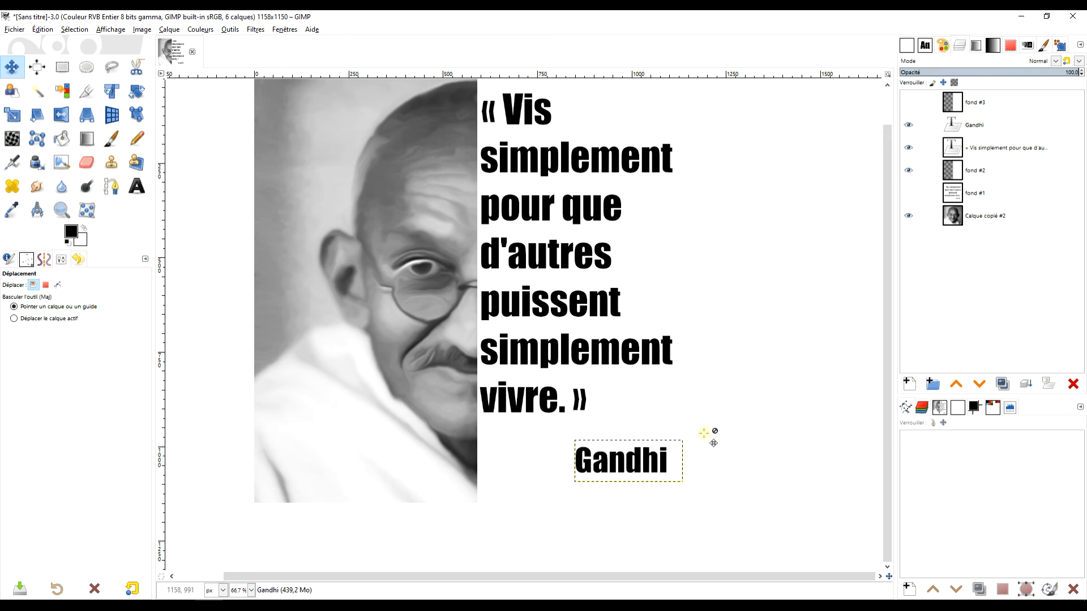
{"action": "scroll", "coordinate": [757, 328], "scroll_direction": "up", "scroll_amount": 2}
{"action": "scroll", "coordinate": [784, 317], "scroll_direction": "up", "scroll_amount": 2}
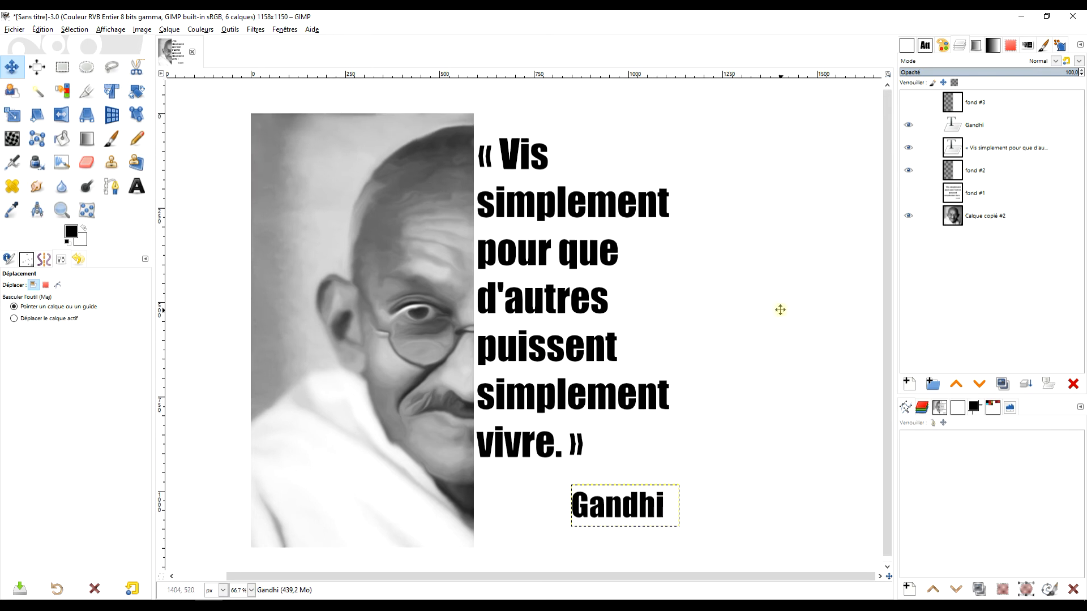
Duplicate the Gandhi and quote layers and move the copies to the top of the layer stack.
{"action": "double_click", "coordinate": [975, 125]}
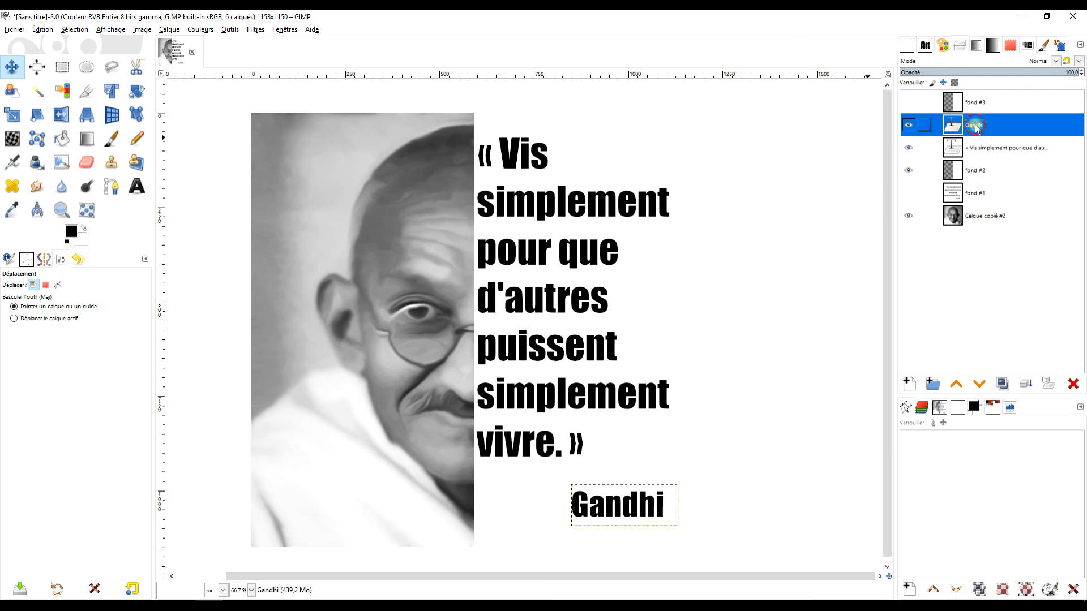
{"action": "left_click", "coordinate": [1002, 384]}
{"action": "left_click", "coordinate": [1002, 385]}
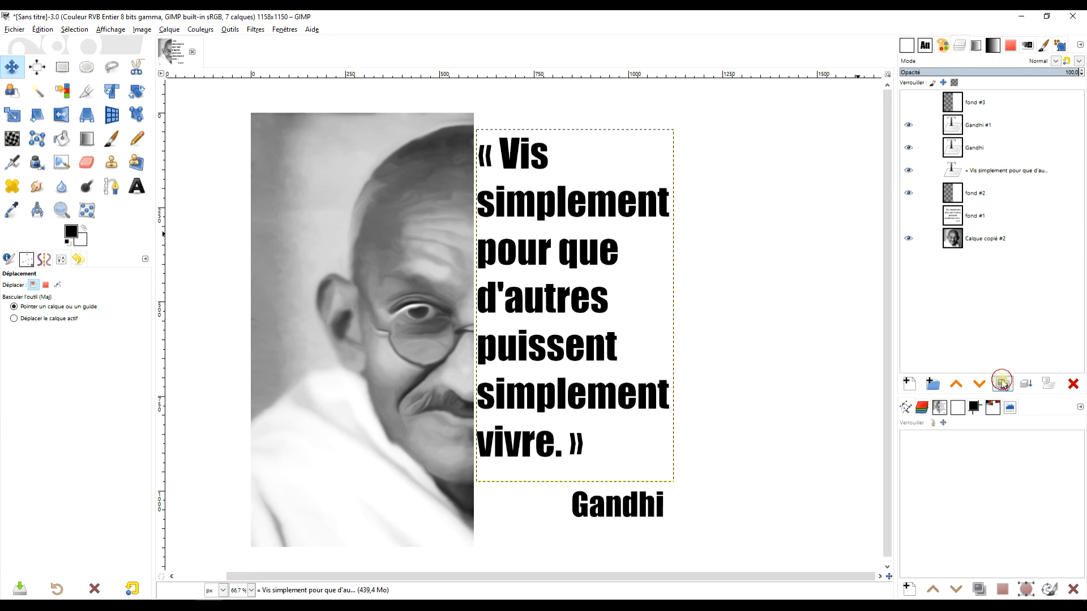
{"action": "left_click_drag", "start_coordinate": [973, 148], "coordinate": [975, 98]}
{"action": "left_click_drag", "start_coordinate": [985, 173], "coordinate": [999, 97]}
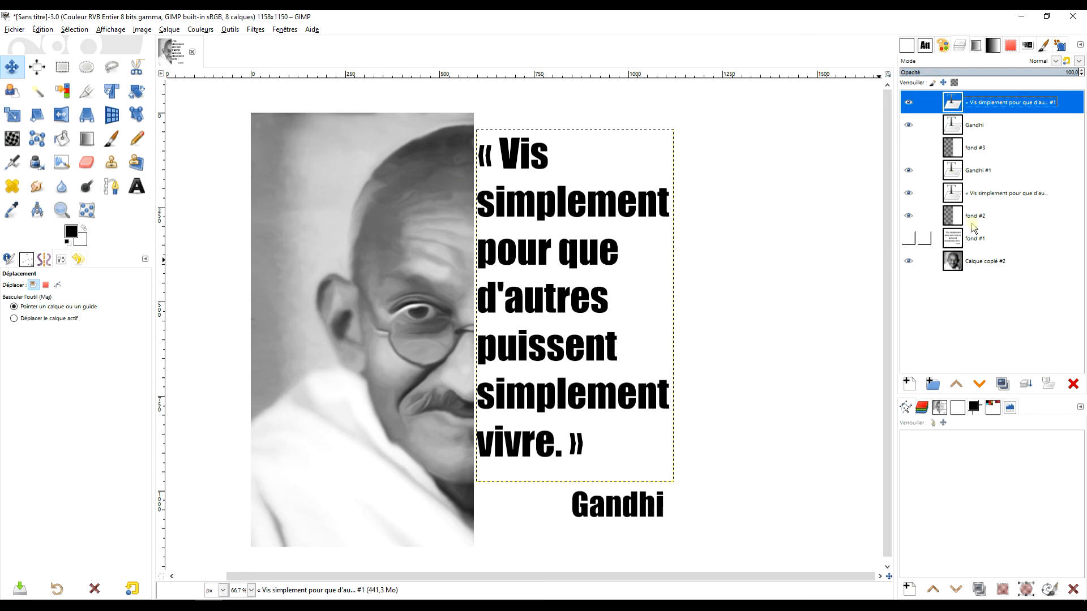
Try to replace the opening guillemet of the duplicated quote with a straight double quote, then hide the two top copies.
{"action": "left_click", "coordinate": [137, 187]}
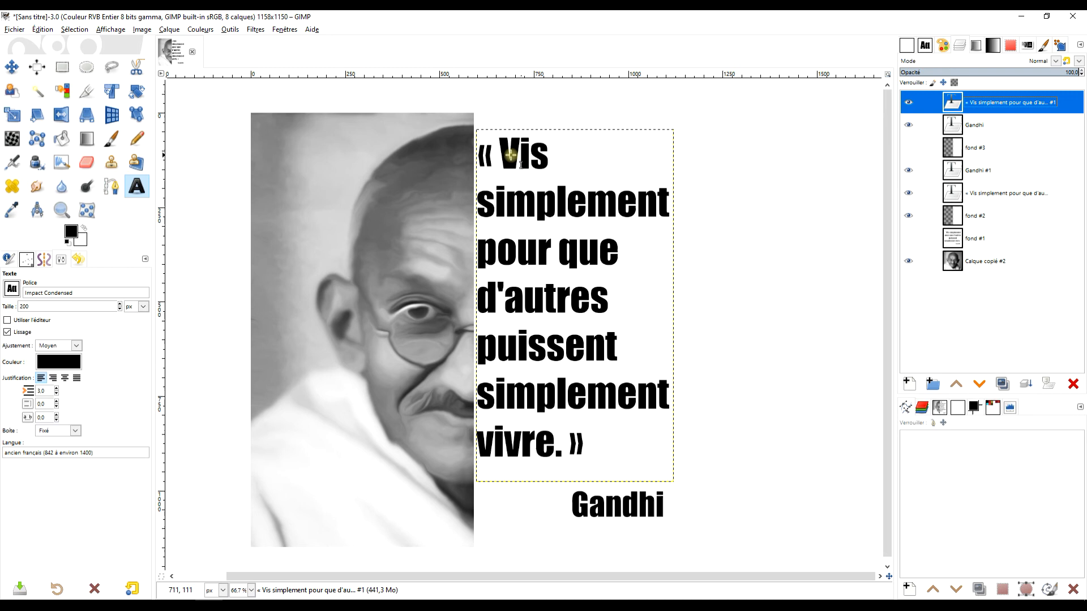
{"action": "left_click", "coordinate": [499, 155]}
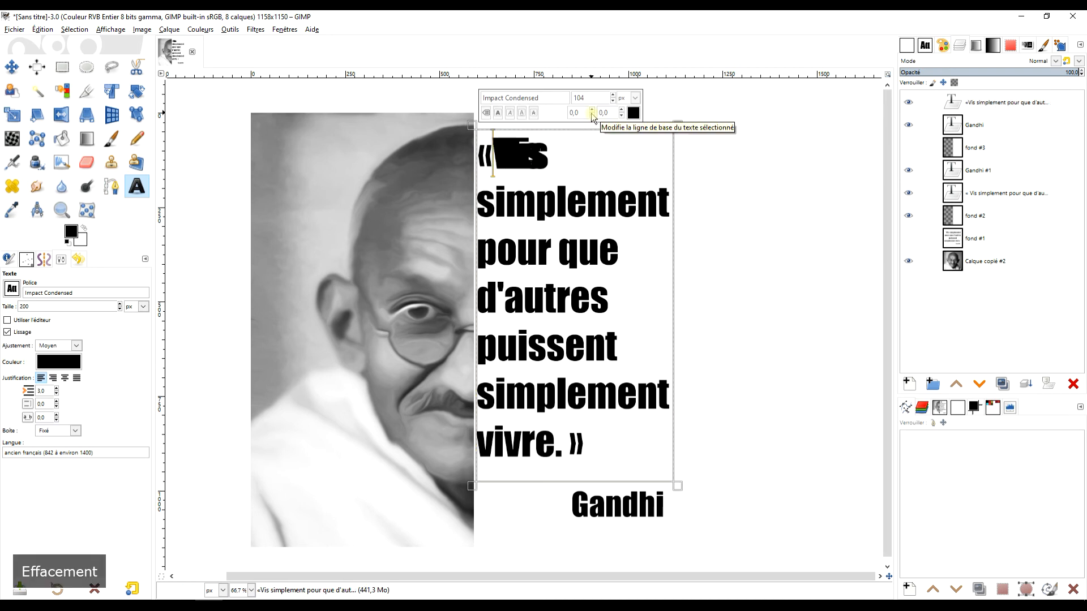
{"action": "type", "text": "\""}
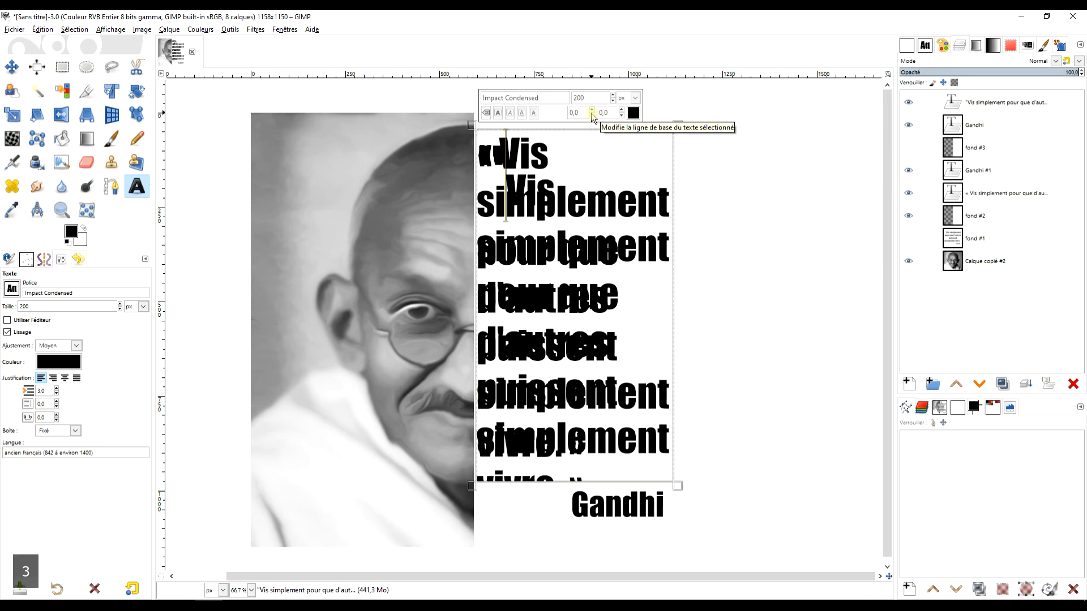
{"action": "left_click", "coordinate": [908, 102]}
{"action": "left_click", "coordinate": [908, 125]}
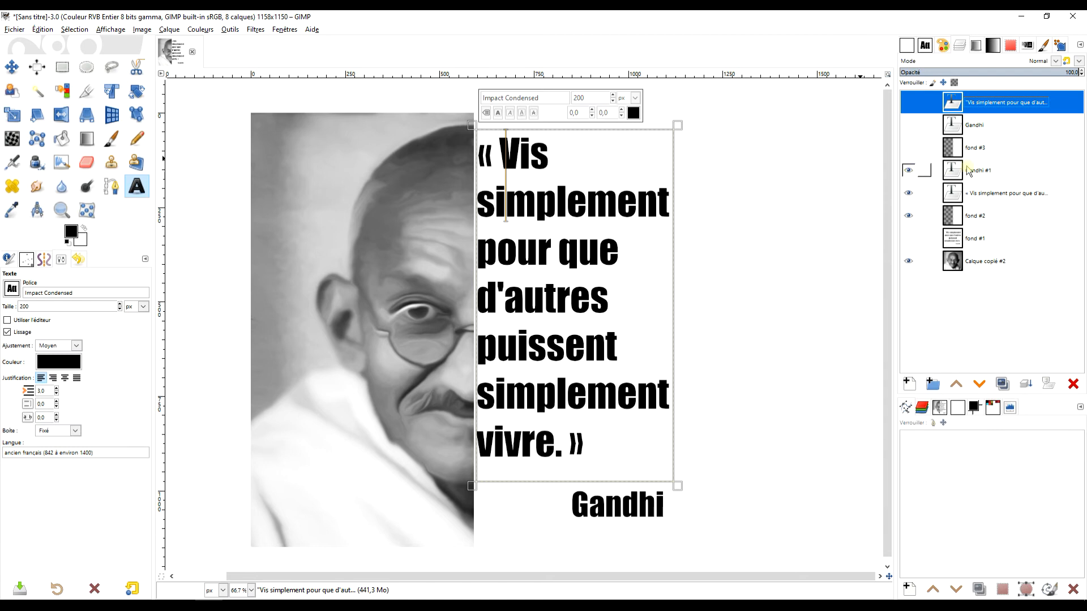
Replace the opening guillemet « of the original quote text with a straight double quote.
{"action": "left_click", "coordinate": [969, 170]}
{"action": "left_click", "coordinate": [985, 193]}
{"action": "left_click", "coordinate": [502, 155]}
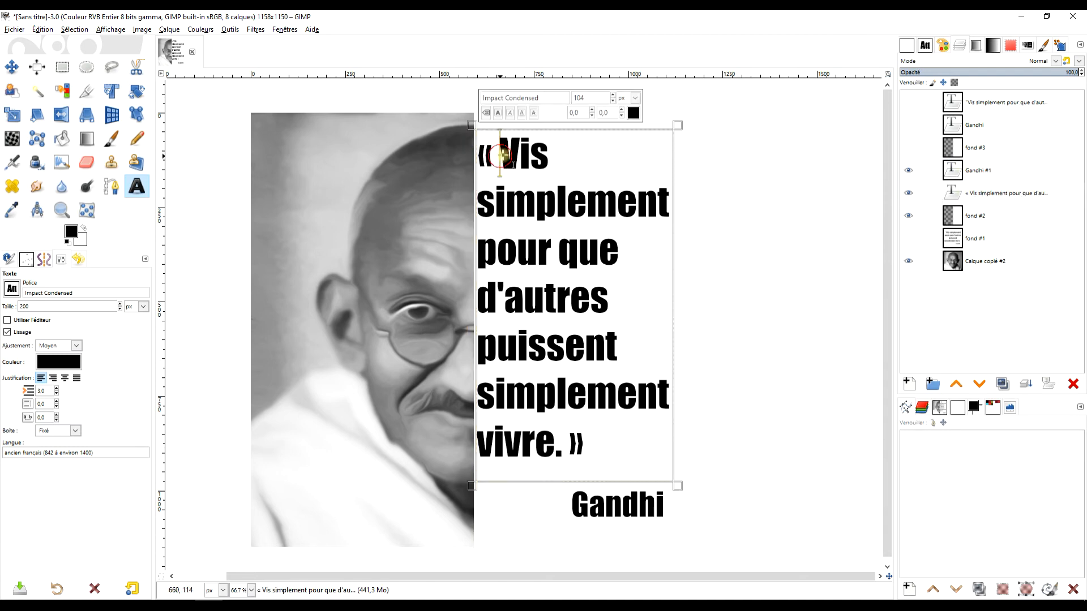
{"action": "key", "text": "BackSpace"}
{"action": "key", "text": "BackSpace"}
{"action": "type", "text": "\""}
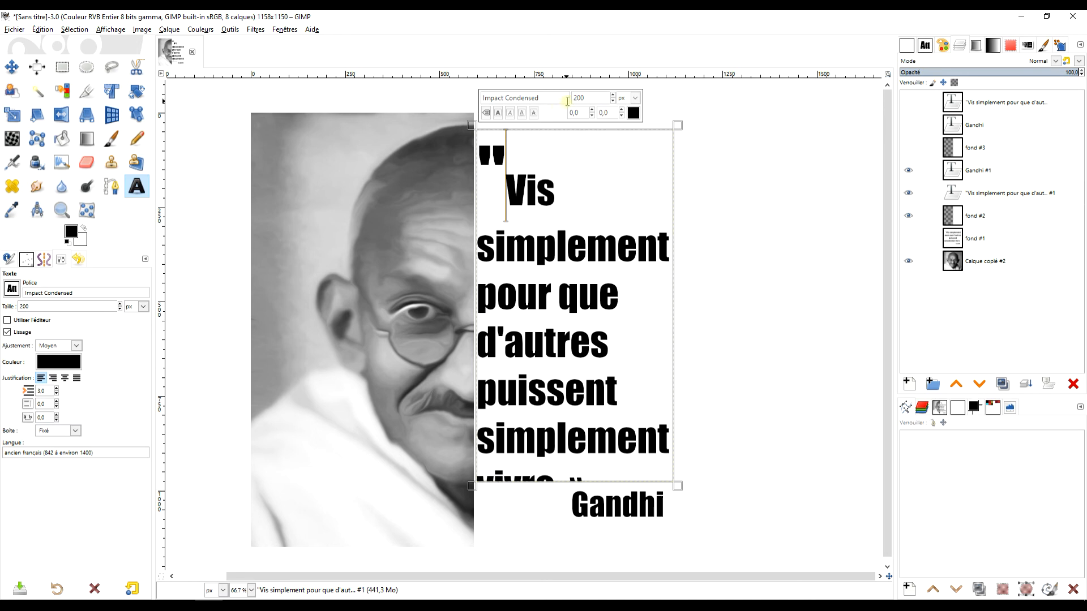
{"action": "key", "text": "ctrl+z"}
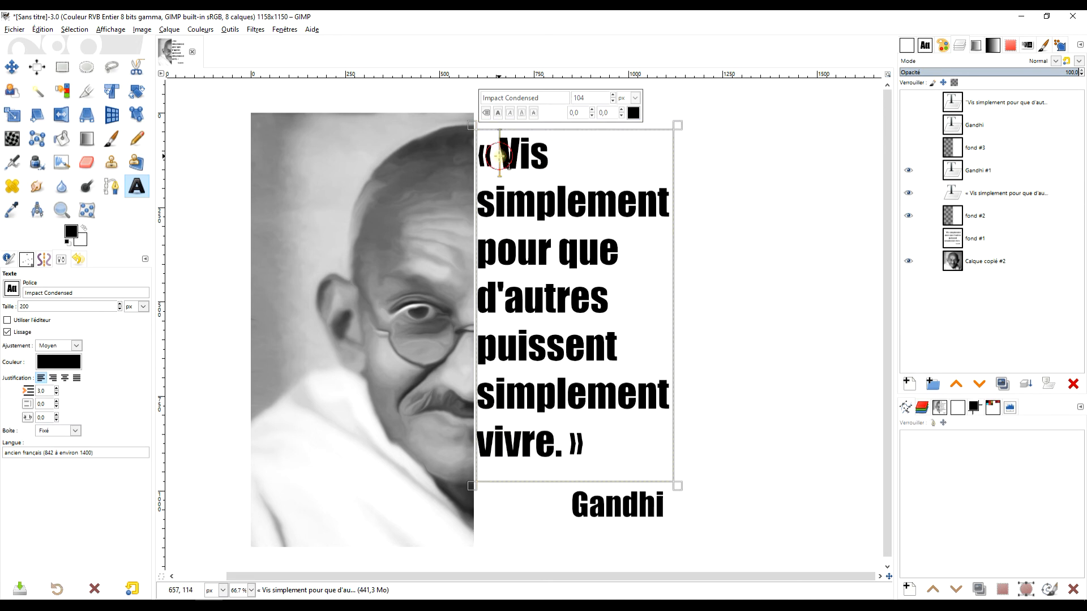
{"action": "type", "text": "\""}
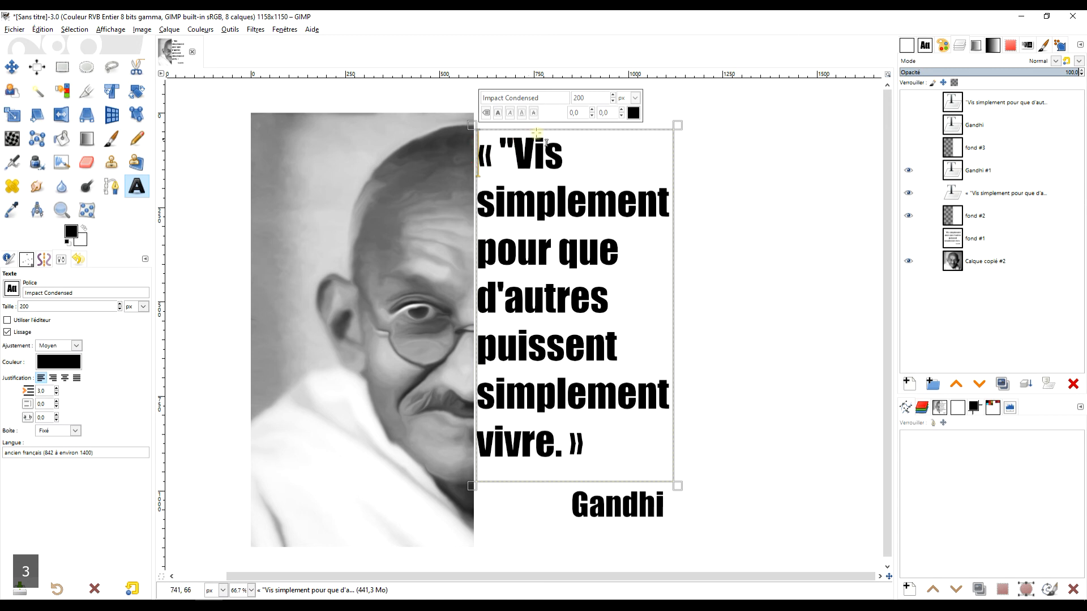
{"action": "key", "text": "Delete"}
{"action": "key", "text": "Right"}
{"action": "key", "text": "Left"}
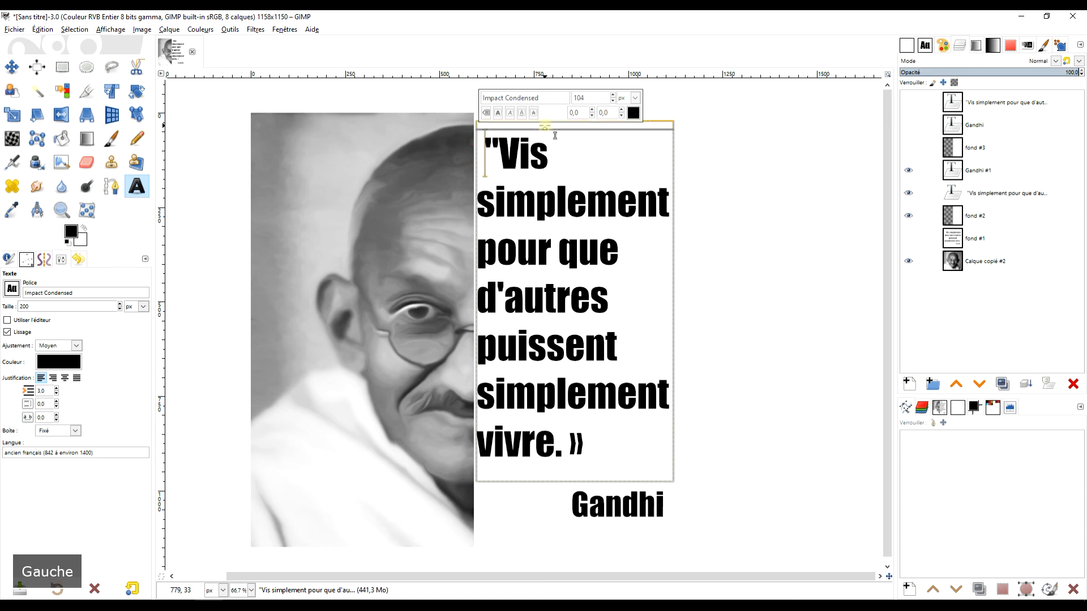
{"action": "key", "text": "BackSpace"}
{"action": "key", "text": "Right"}
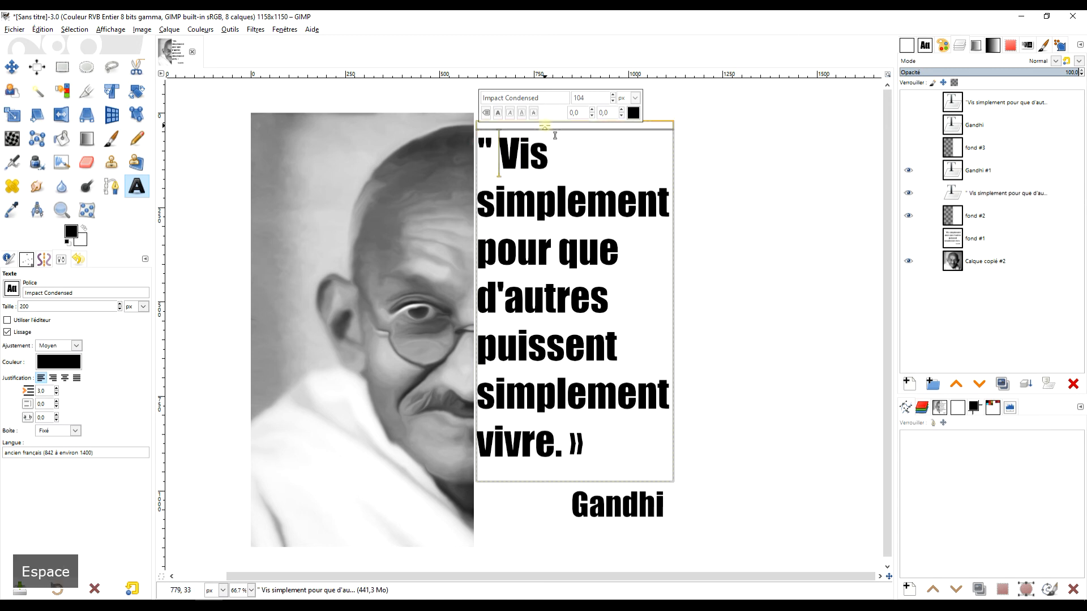
Replace the closing guillemet » after vivre. with a straight double quote.
{"action": "left_click", "coordinate": [570, 445]}
{"action": "type", "text": "\""}
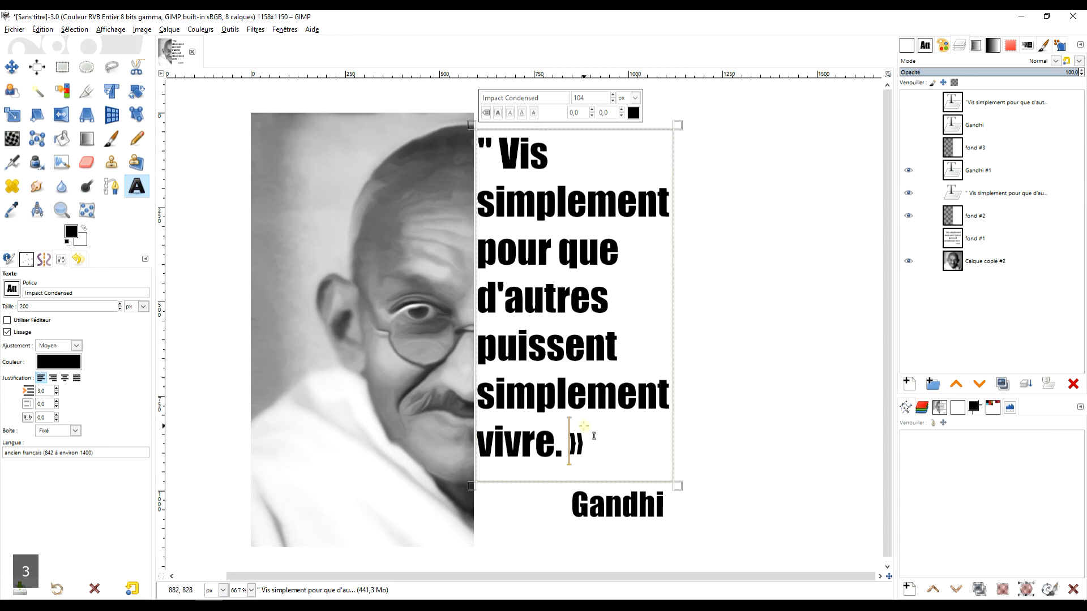
{"action": "key", "text": "Delete"}
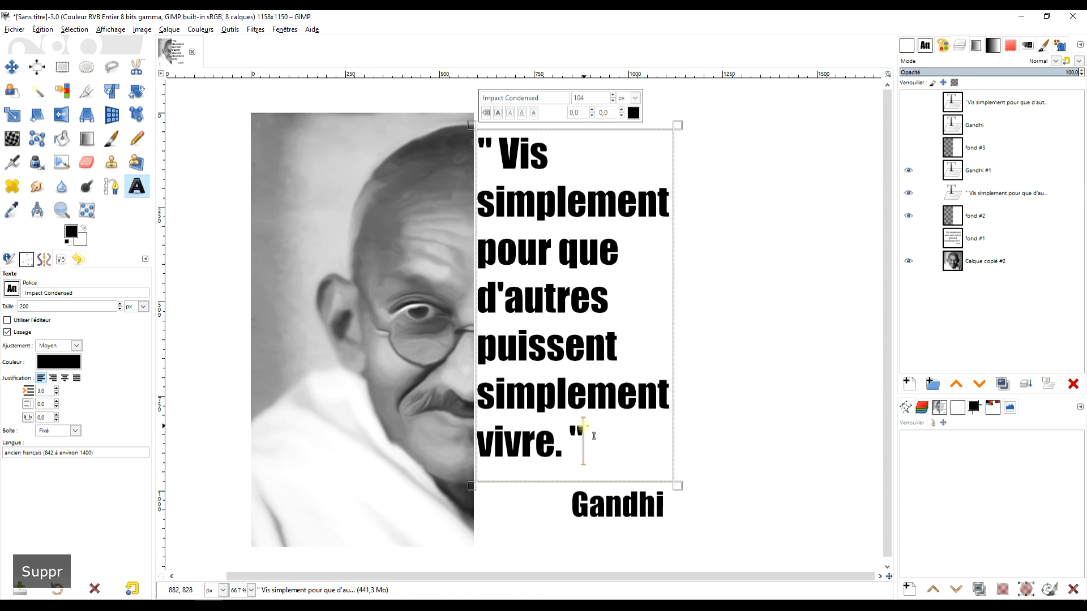
Delete the outdated quote copy, duplicate the edited quote layer and move the new copy to the top of the stack.
{"action": "left_click", "coordinate": [988, 103]}
{"action": "left_click", "coordinate": [1073, 384]}
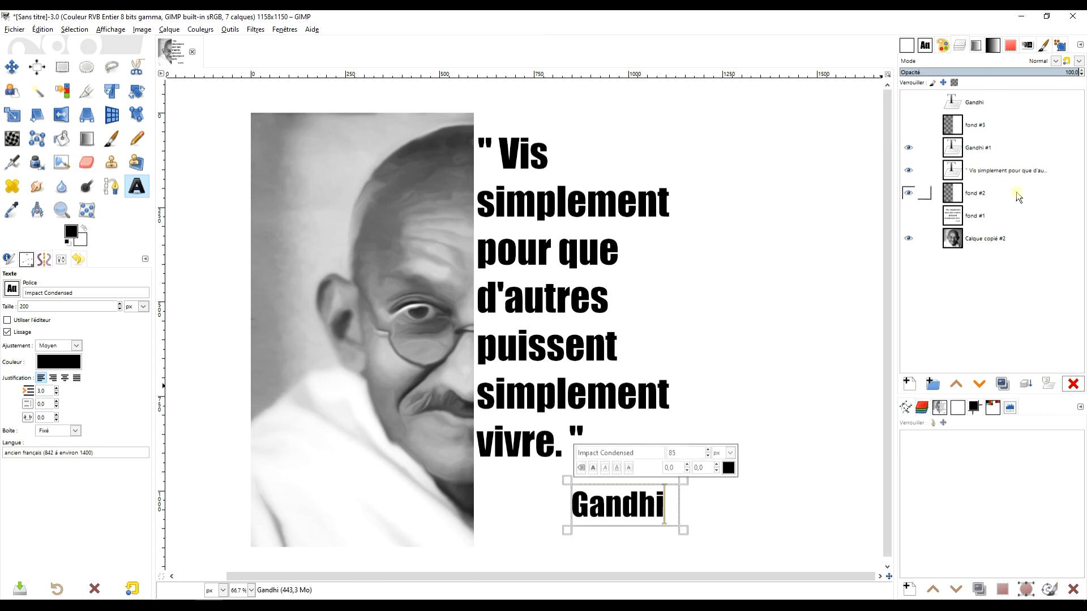
{"action": "left_click", "coordinate": [1013, 171]}
{"action": "left_click", "coordinate": [1002, 385]}
{"action": "left_click_drag", "start_coordinate": [992, 169], "coordinate": [980, 96]}
{"action": "left_click", "coordinate": [909, 103]}
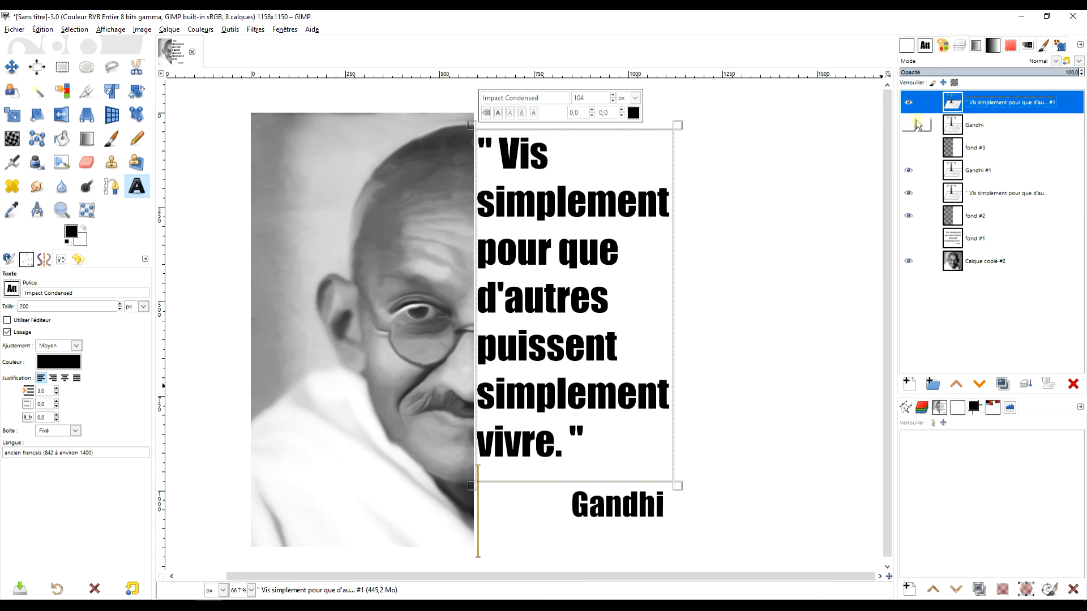
Merge the Gandhi #1 signature and the quote layer down into the fond #2 layer.
{"action": "left_click", "coordinate": [979, 177]}
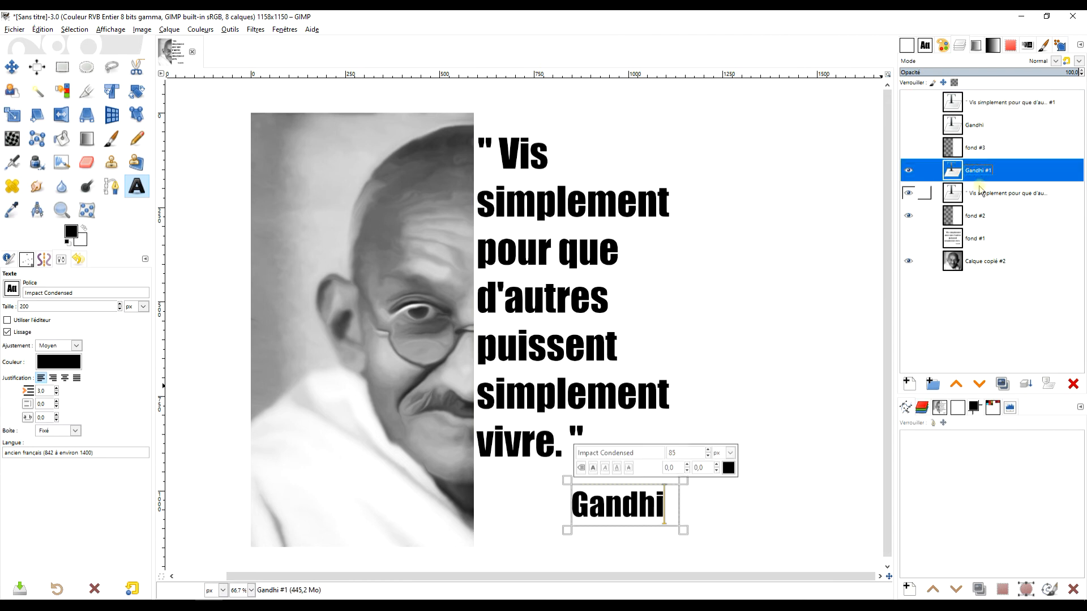
{"action": "left_click", "coordinate": [983, 193]}
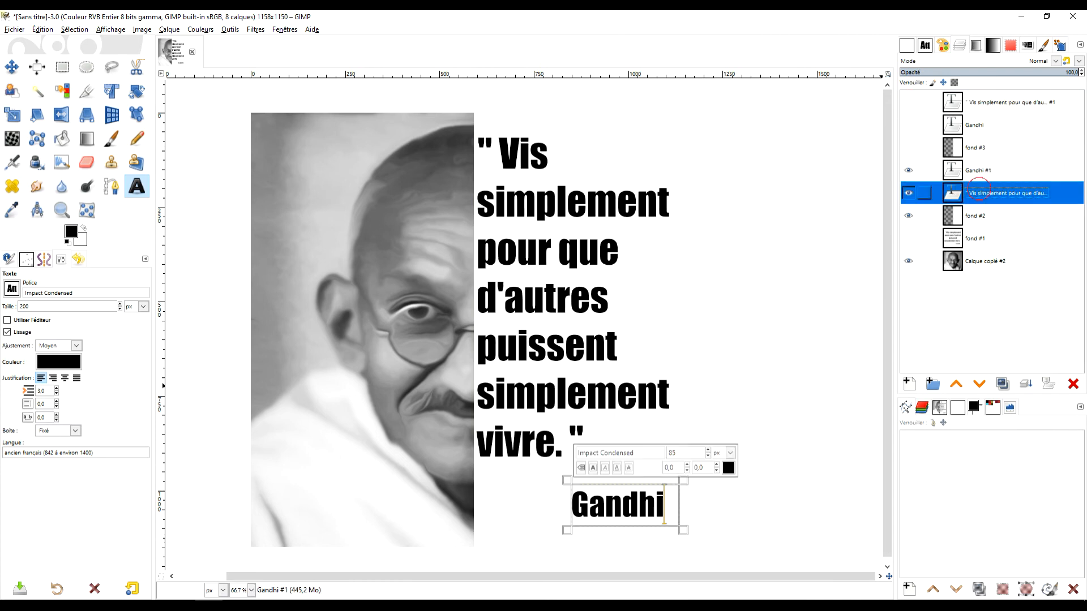
{"action": "left_click", "coordinate": [1004, 216]}
{"action": "left_click", "coordinate": [983, 176]}
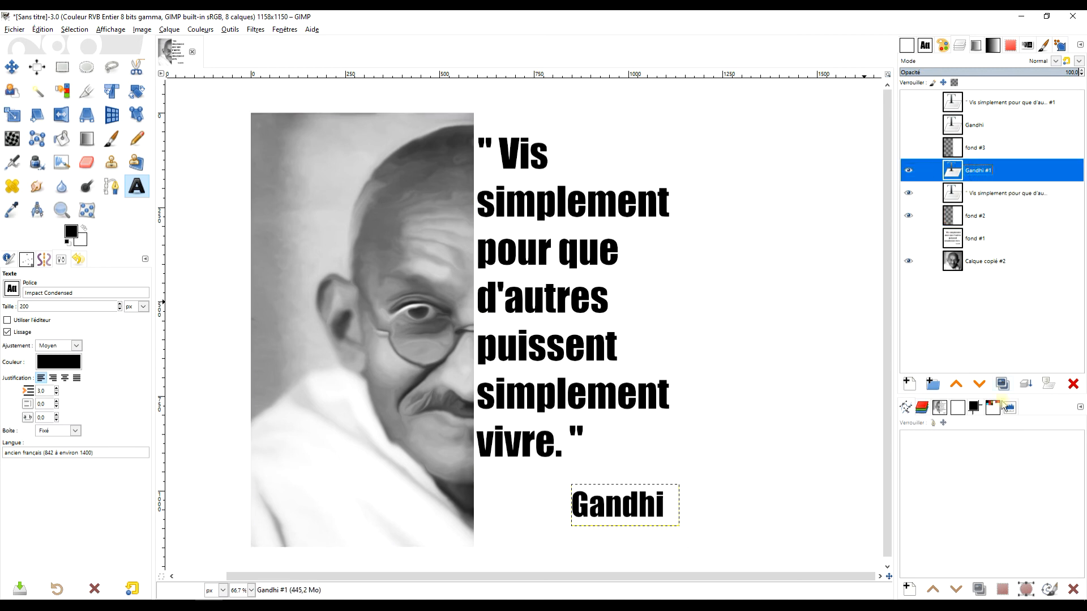
{"action": "left_click", "coordinate": [1025, 385]}
{"action": "left_click", "coordinate": [1025, 386]}
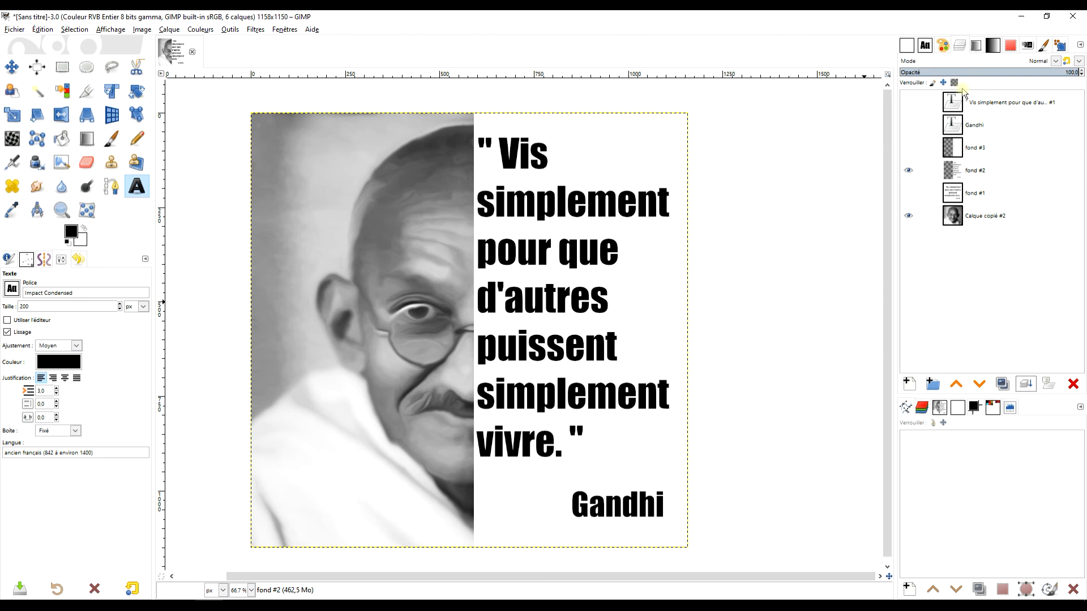
Hide fond #2 and show fond #3 together with the top Gandhi and quote copy layers, selecting the quote copy.
{"action": "left_click", "coordinate": [913, 170]}
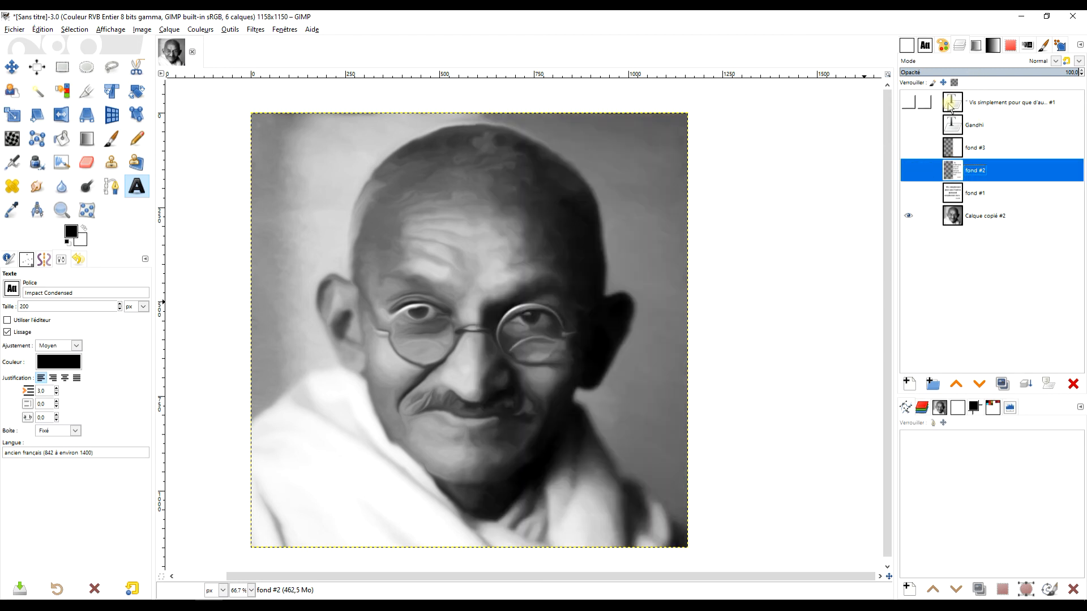
{"action": "left_click", "coordinate": [918, 147]}
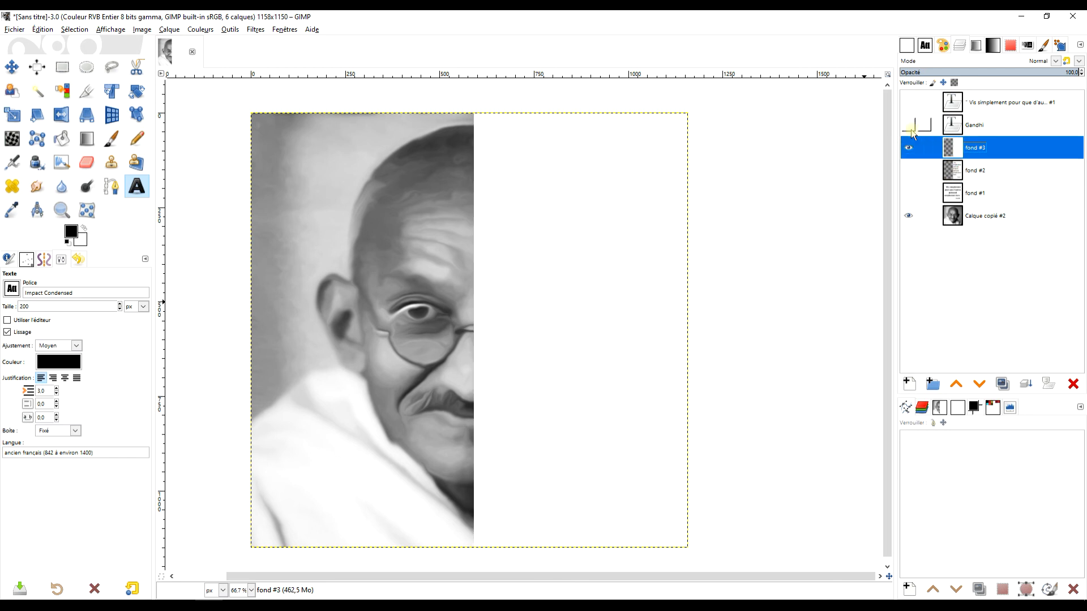
{"action": "left_click", "coordinate": [908, 125]}
{"action": "left_click", "coordinate": [908, 102]}
{"action": "left_click", "coordinate": [955, 107]}
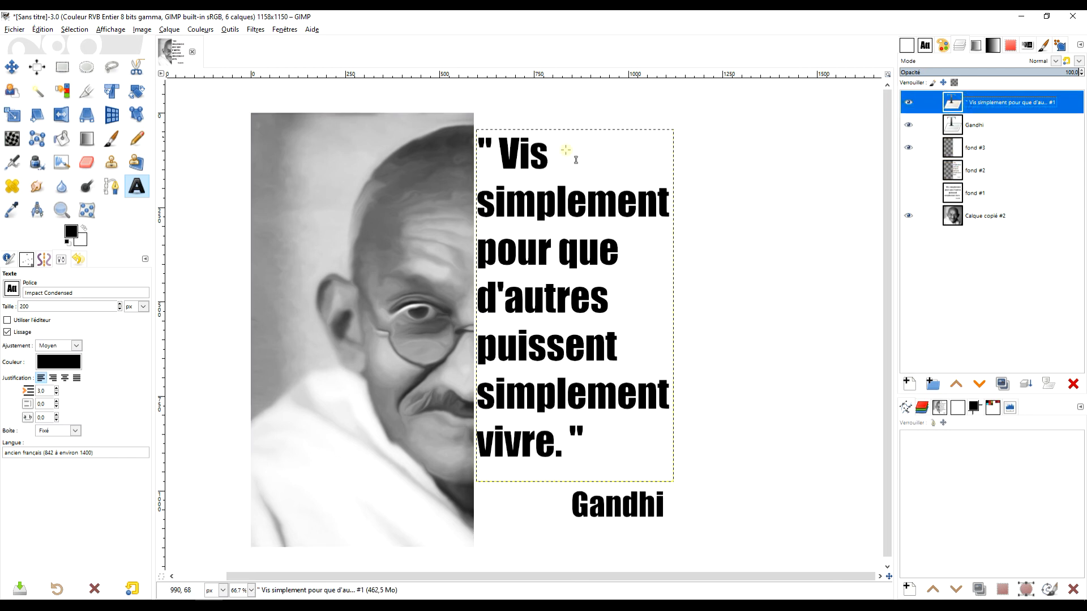
Center-justify all of the quote copy's text.
{"action": "left_click", "coordinate": [536, 206]}
{"action": "key", "text": "ctrl+a"}
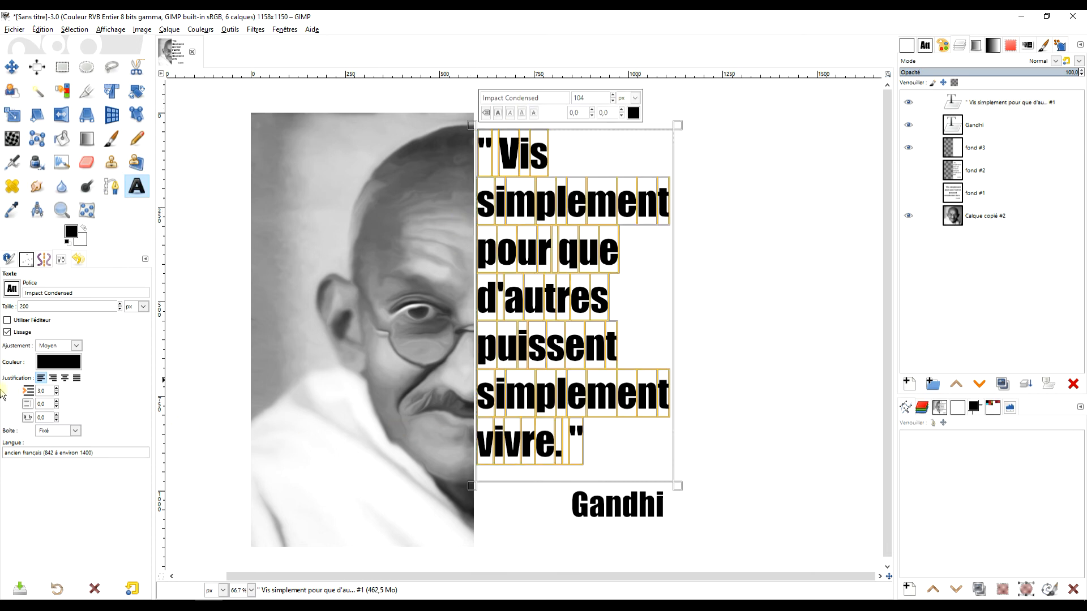
{"action": "left_click", "coordinate": [64, 378]}
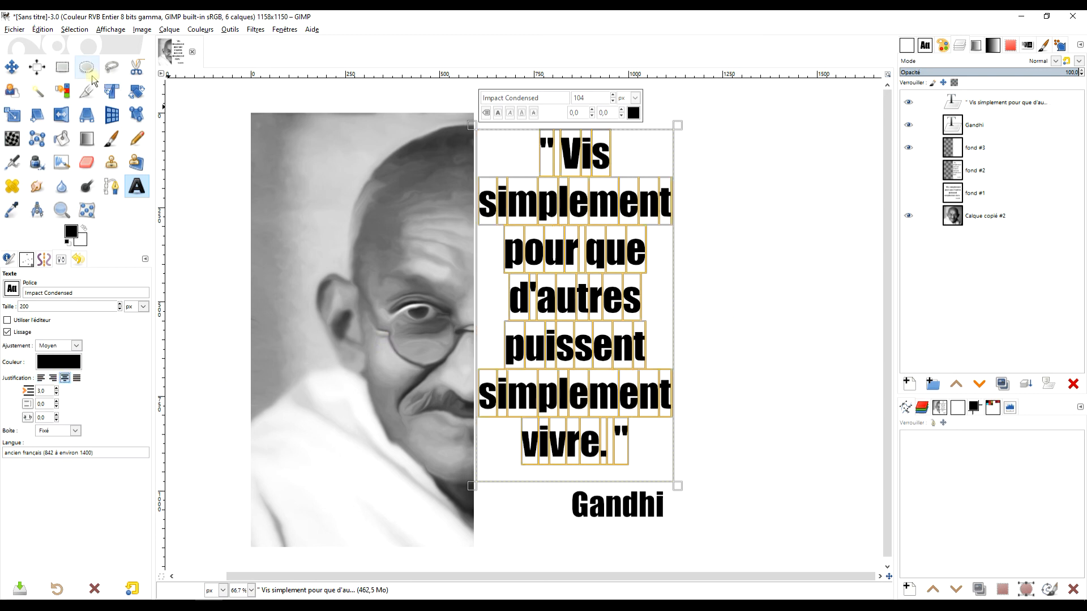
Move the Gandhi signature to sit centered beneath the quote.
{"action": "left_click", "coordinate": [63, 66]}
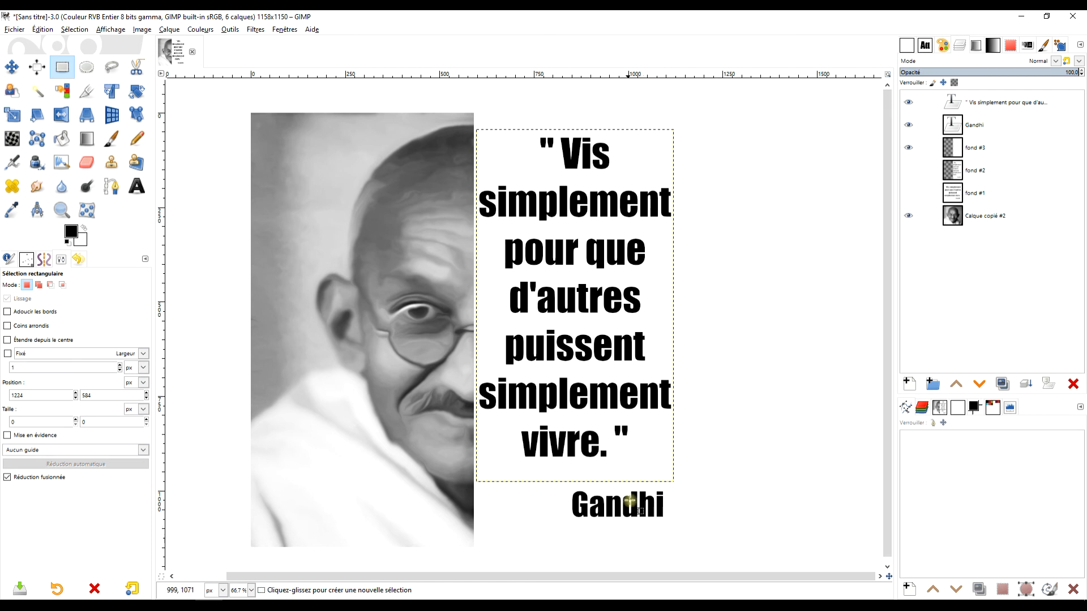
{"action": "left_click", "coordinate": [11, 67]}
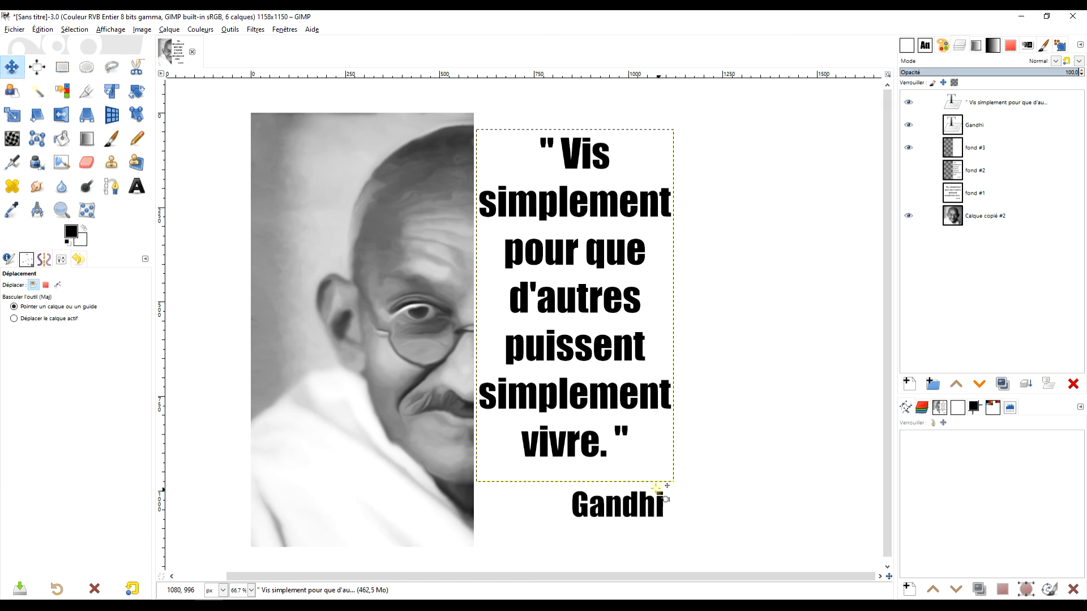
{"action": "left_click", "coordinate": [660, 504]}
{"action": "left_click_drag", "start_coordinate": [660, 503], "coordinate": [614, 511]}
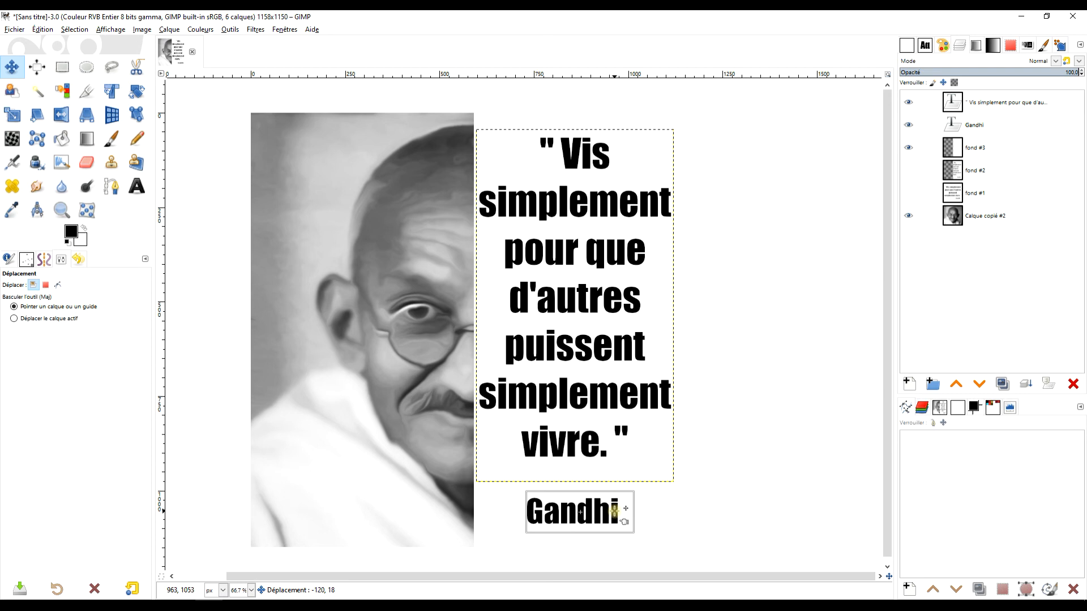
Merge the quote copy and Gandhi signature layers down into fond #3.
{"action": "left_click", "coordinate": [1008, 102]}
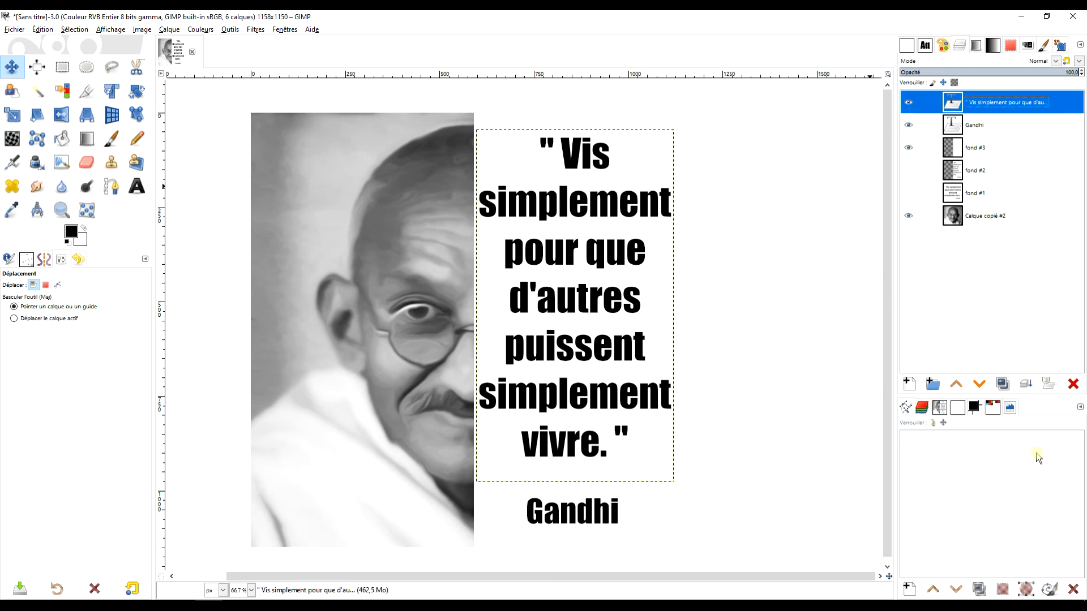
{"action": "left_click", "coordinate": [1028, 383]}
{"action": "left_click", "coordinate": [1028, 384]}
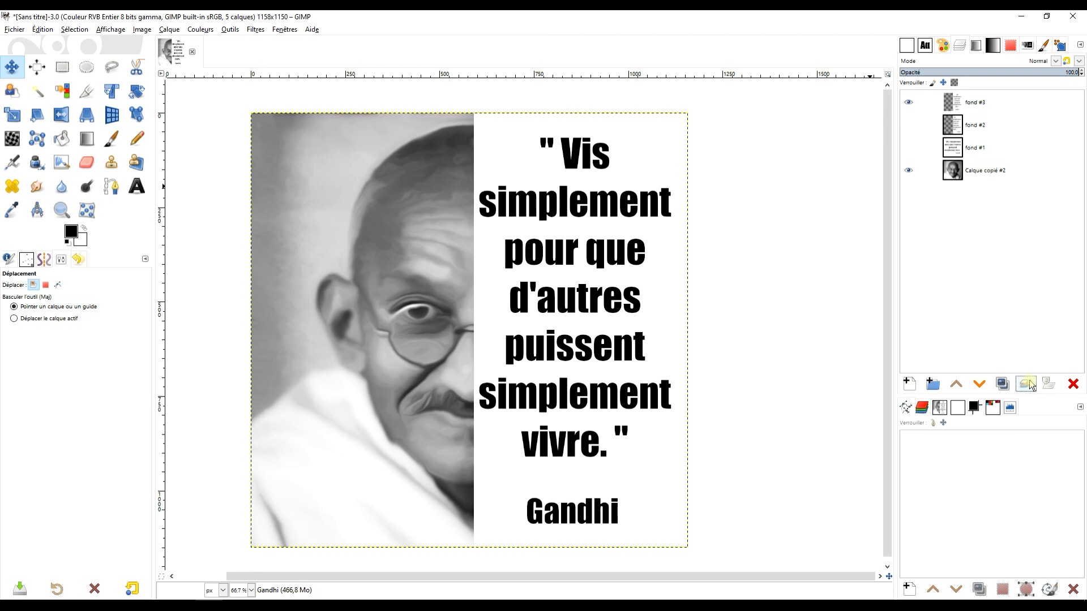
Hide fond #3, show the fond #1 text layout and add a white, fully opaque layer mask to it.
{"action": "left_click", "coordinate": [909, 102]}
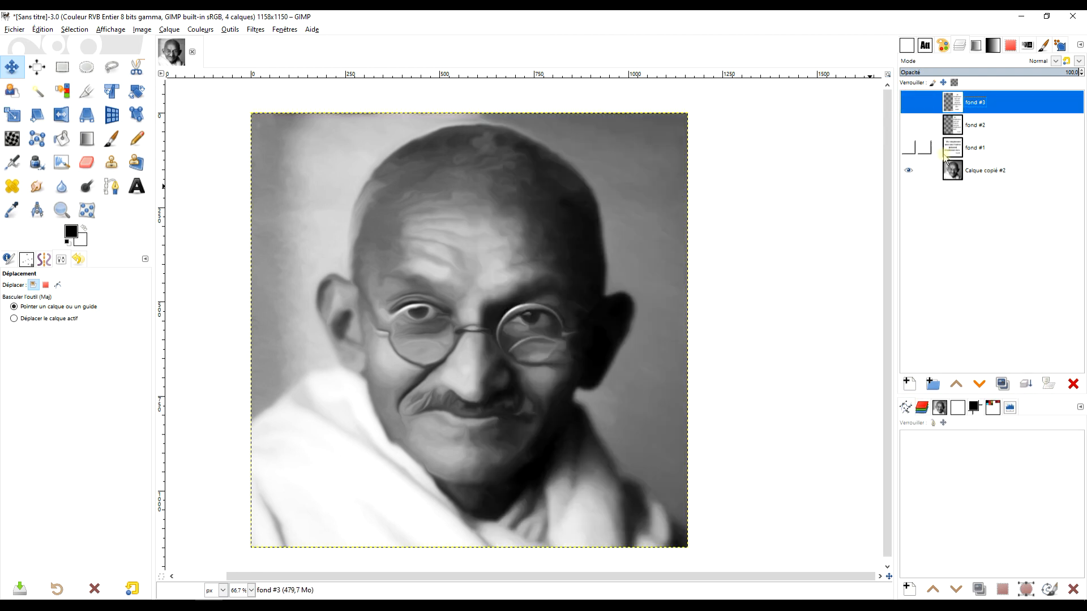
{"action": "left_click", "coordinate": [914, 148]}
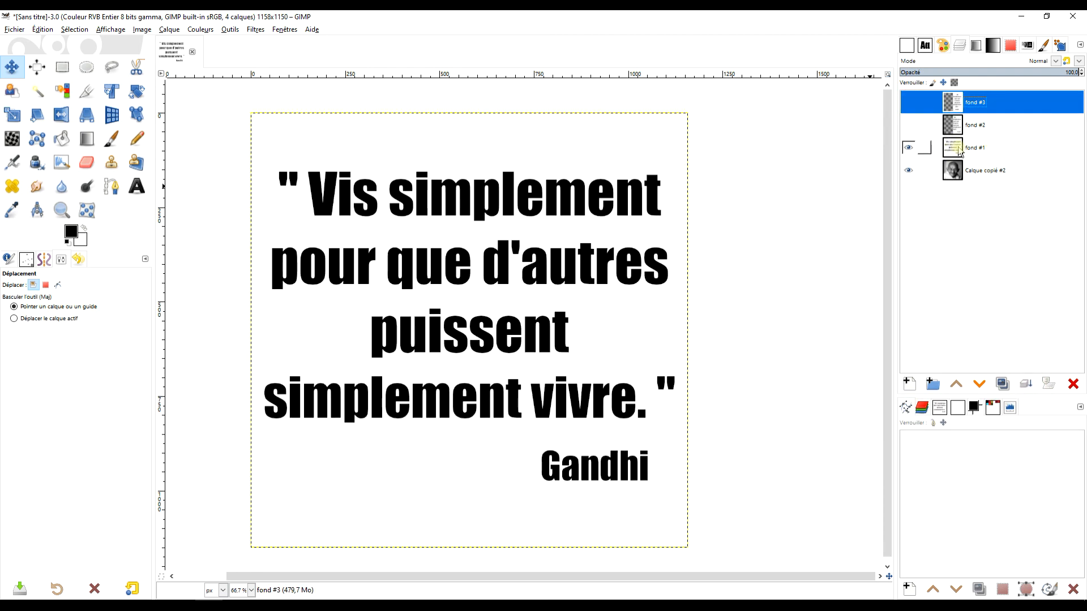
{"action": "right_click", "coordinate": [958, 150]}
{"action": "left_click", "coordinate": [904, 330]}
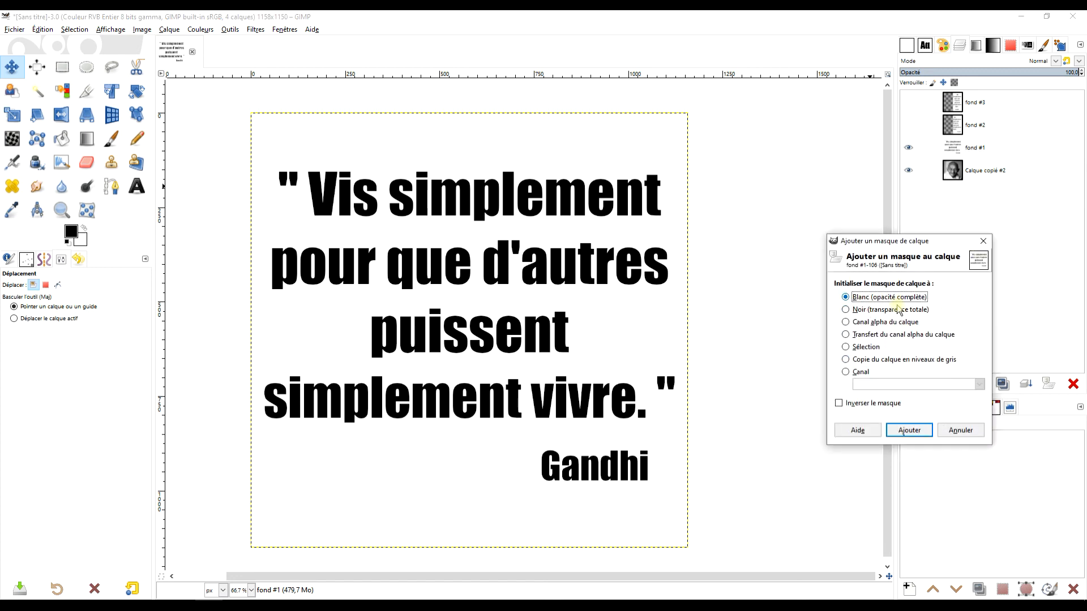
{"action": "left_click", "coordinate": [909, 430]}
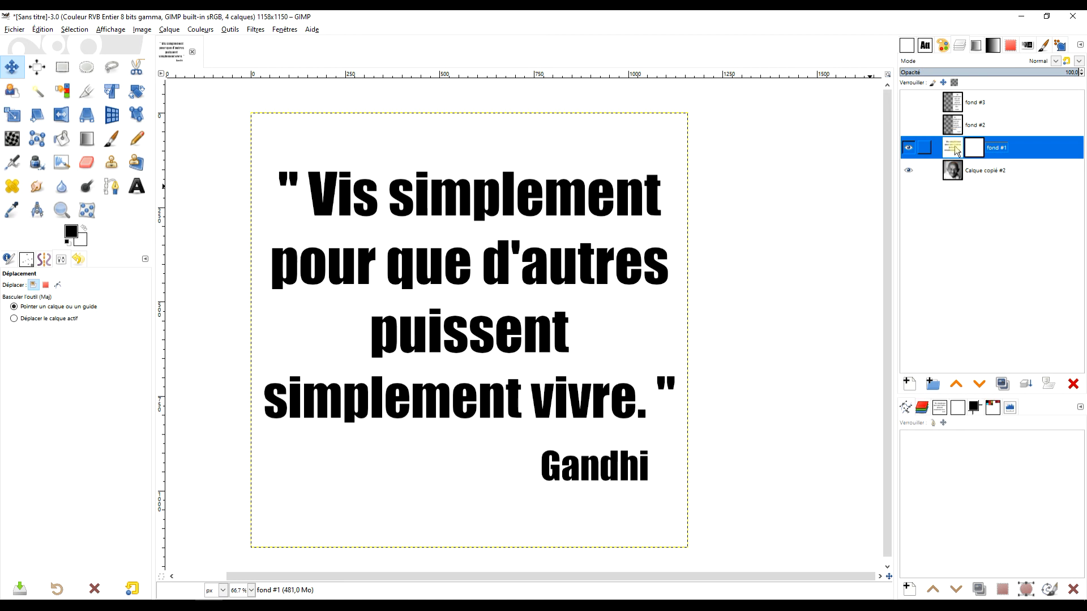
Copy the fond #1 text layer and paste it into its own layer mask, anchoring the floating selection.
{"action": "key", "text": "ctrl+c"}
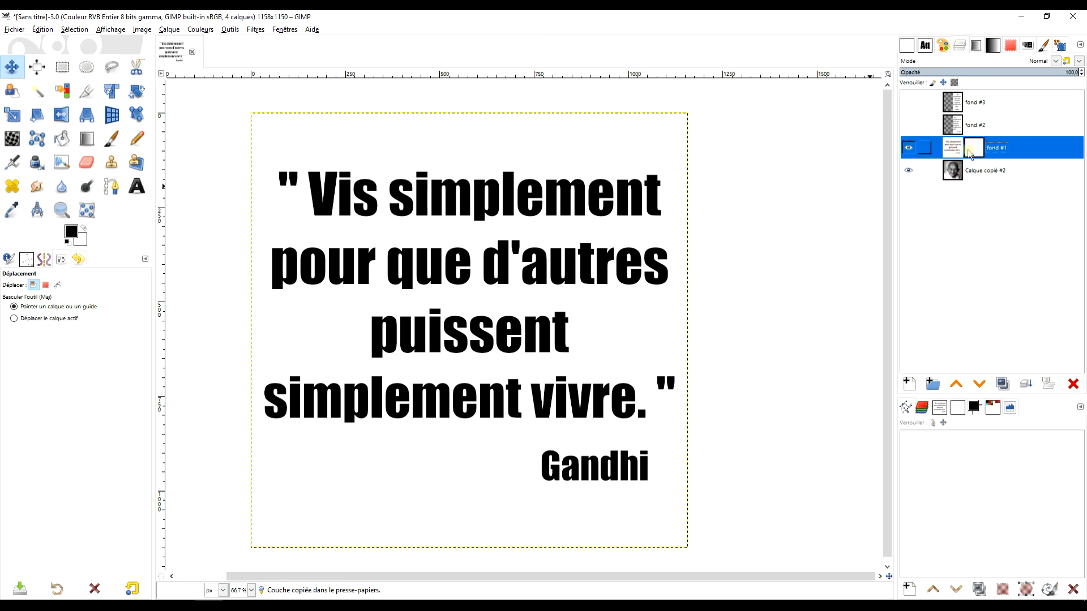
{"action": "left_click_drag", "start_coordinate": [979, 151], "coordinate": [999, 172]}
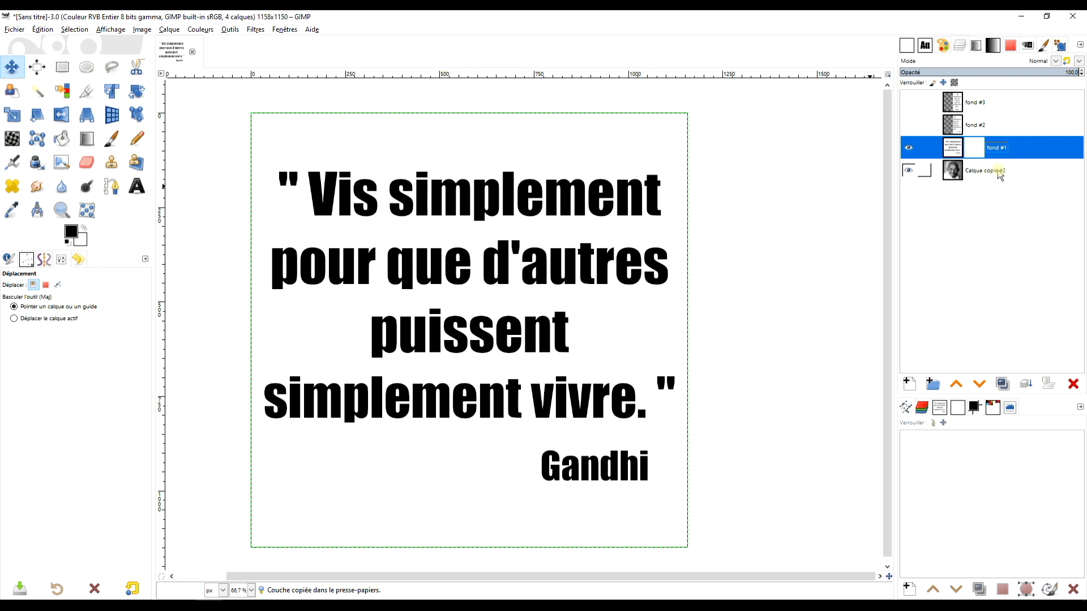
{"action": "key", "text": "ctrl+v"}
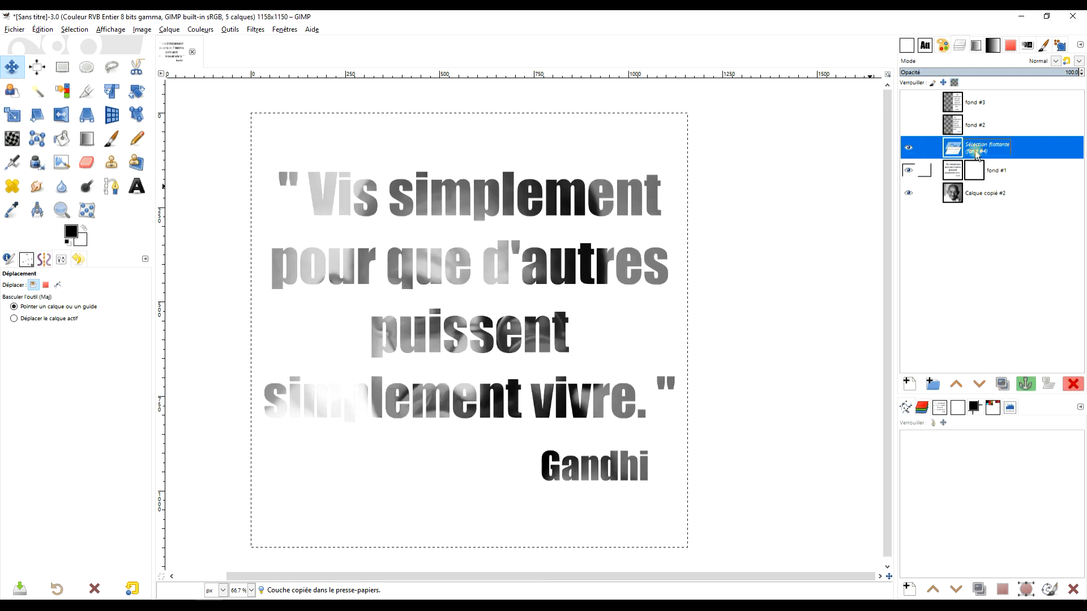
{"action": "left_click", "coordinate": [1027, 390]}
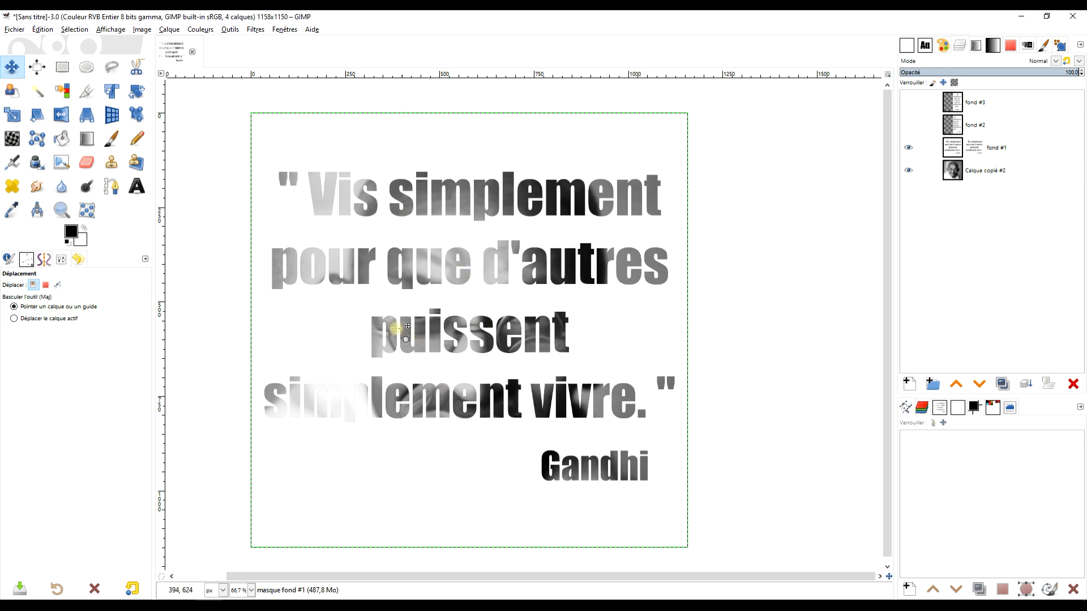
Set fond #1's blend mode to Fusion de grain and lower its opacity to about 32.8.
{"action": "left_click", "coordinate": [1055, 60]}
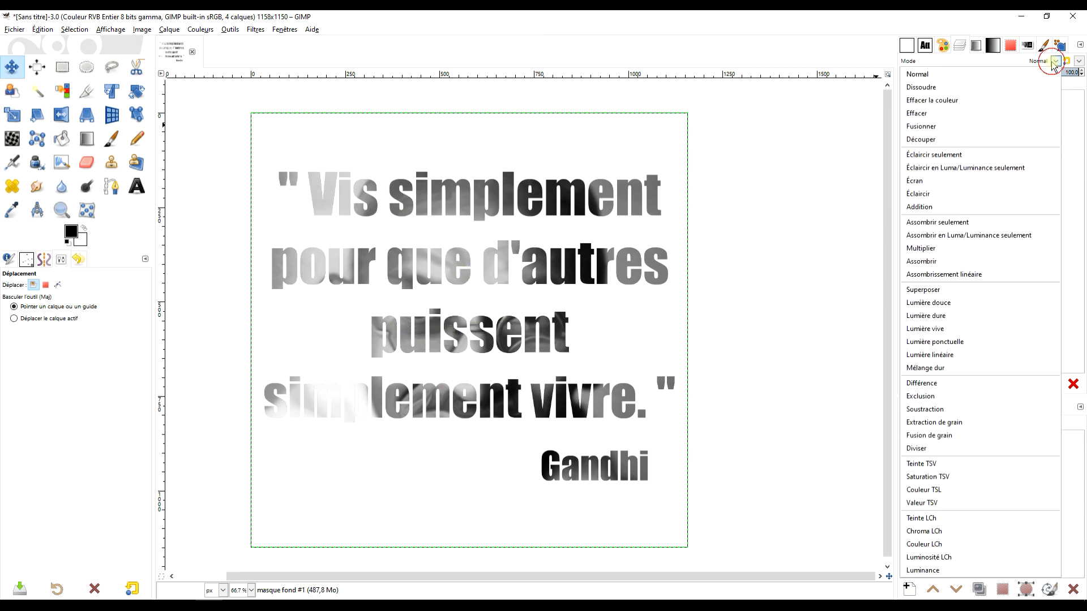
{"action": "left_click", "coordinate": [956, 435]}
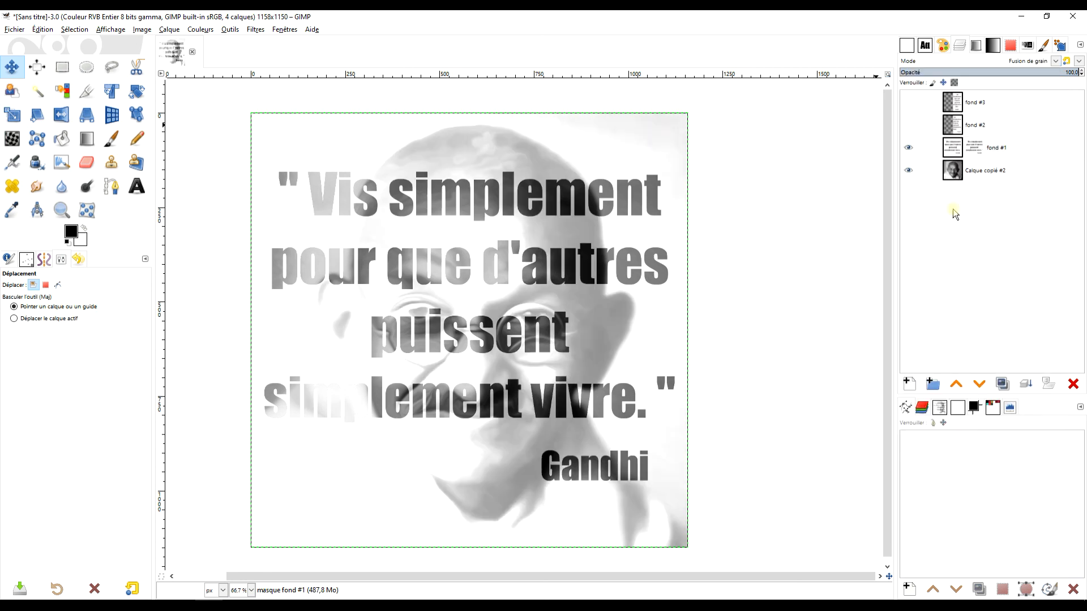
{"action": "left_click", "coordinate": [983, 72]}
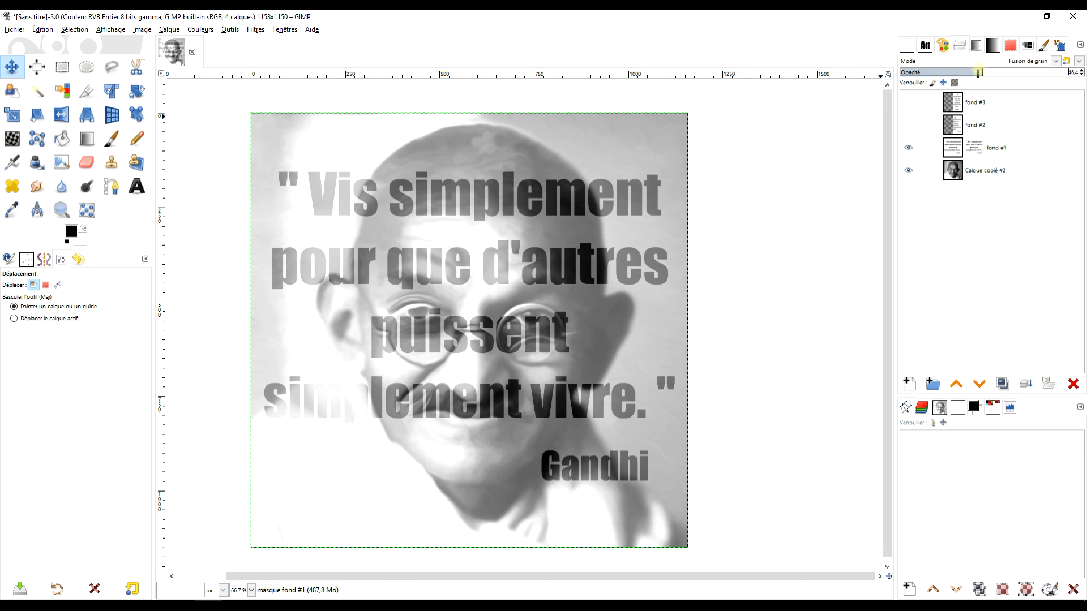
{"action": "left_click_drag", "start_coordinate": [977, 72], "coordinate": [970, 71]}
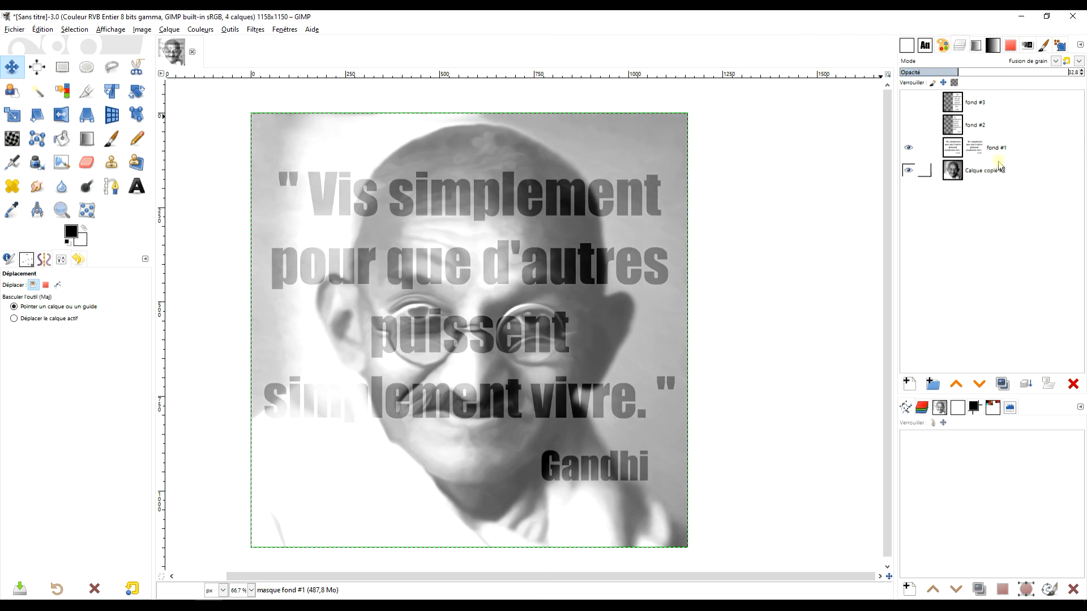
Hide fond #1, show fond #2 and set its blend mode to Extraction de grain with opacity about 44.5.
{"action": "left_click", "coordinate": [909, 147]}
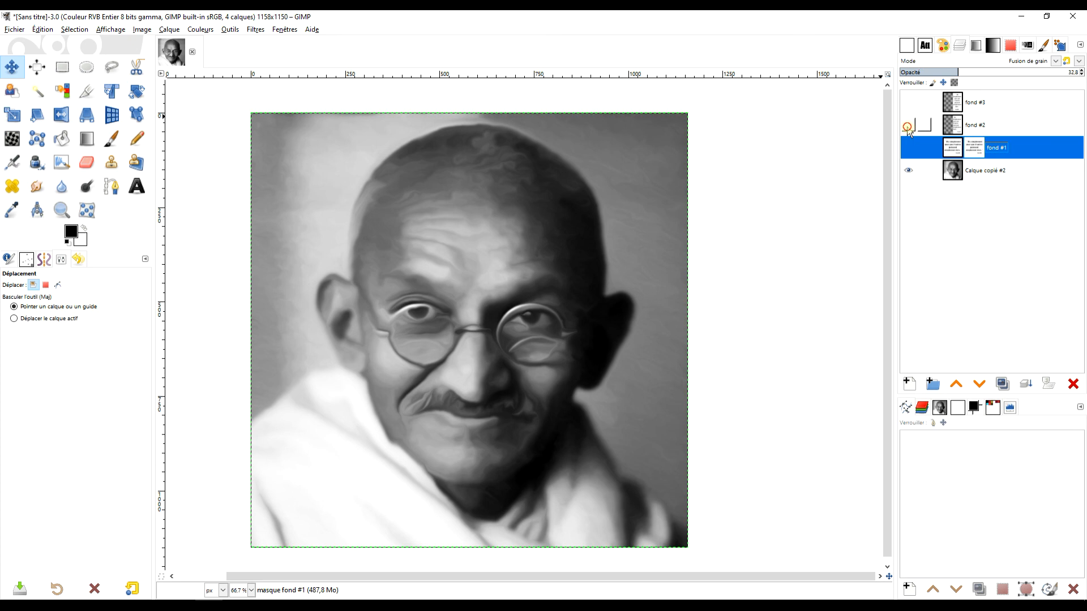
{"action": "left_click", "coordinate": [908, 125]}
{"action": "left_click", "coordinate": [972, 124]}
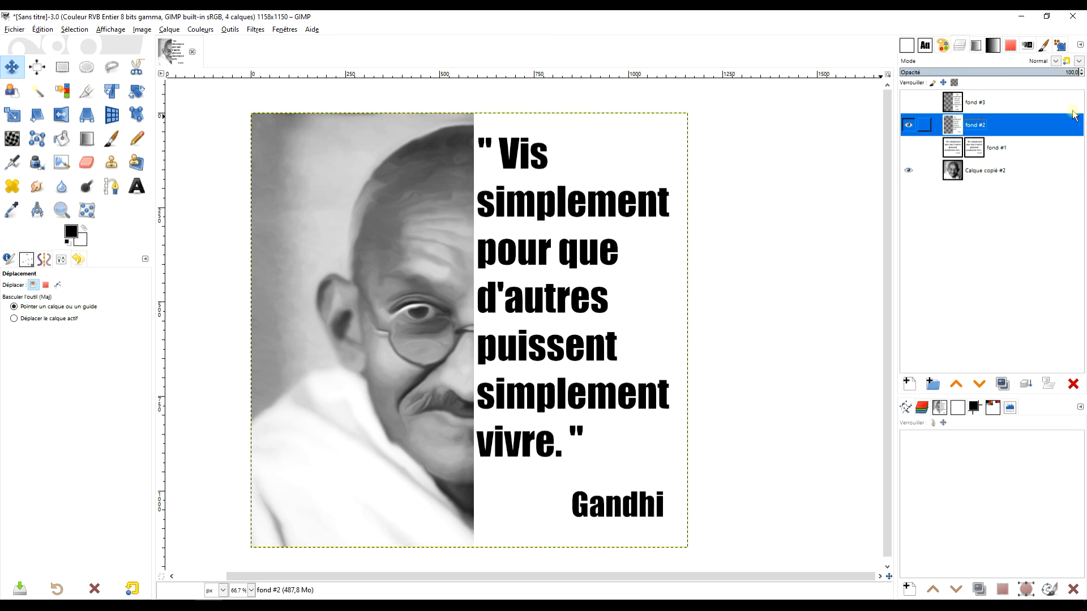
{"action": "left_click", "coordinate": [1055, 60]}
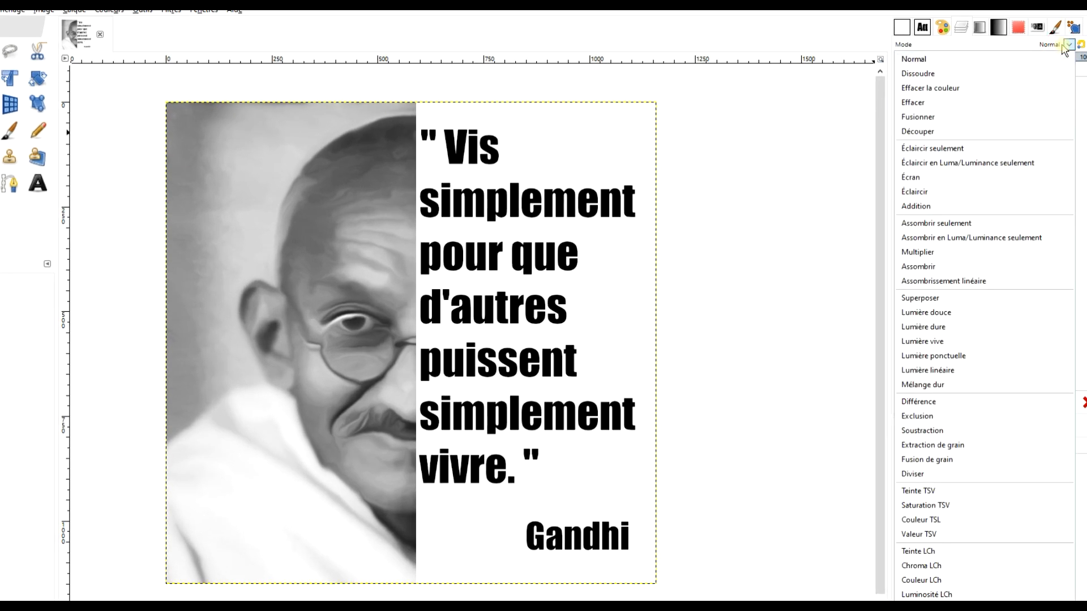
{"action": "left_click", "coordinate": [971, 447]}
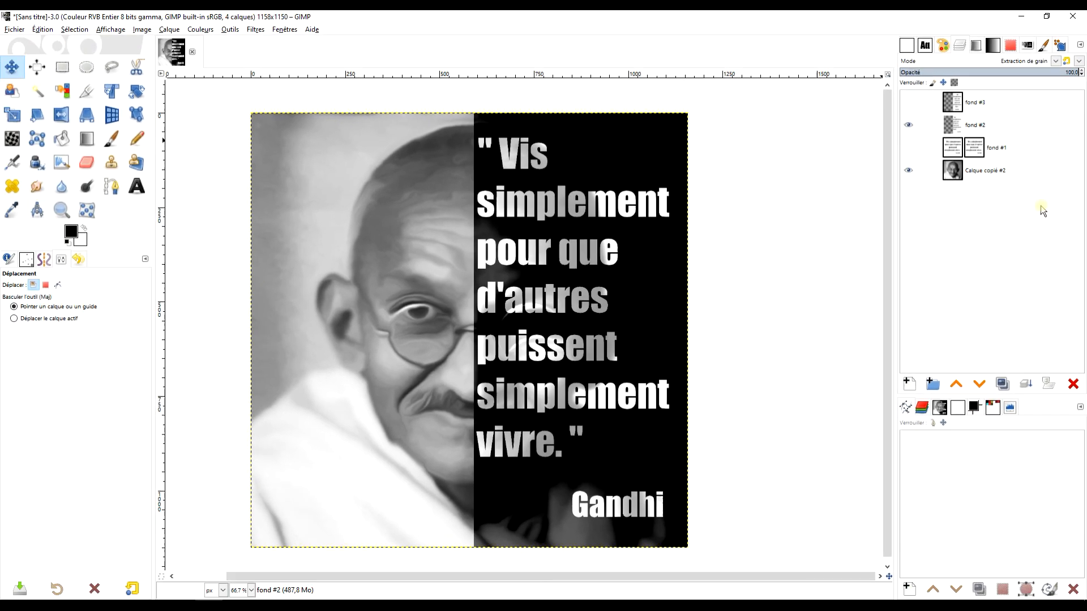
{"action": "left_click", "coordinate": [991, 73]}
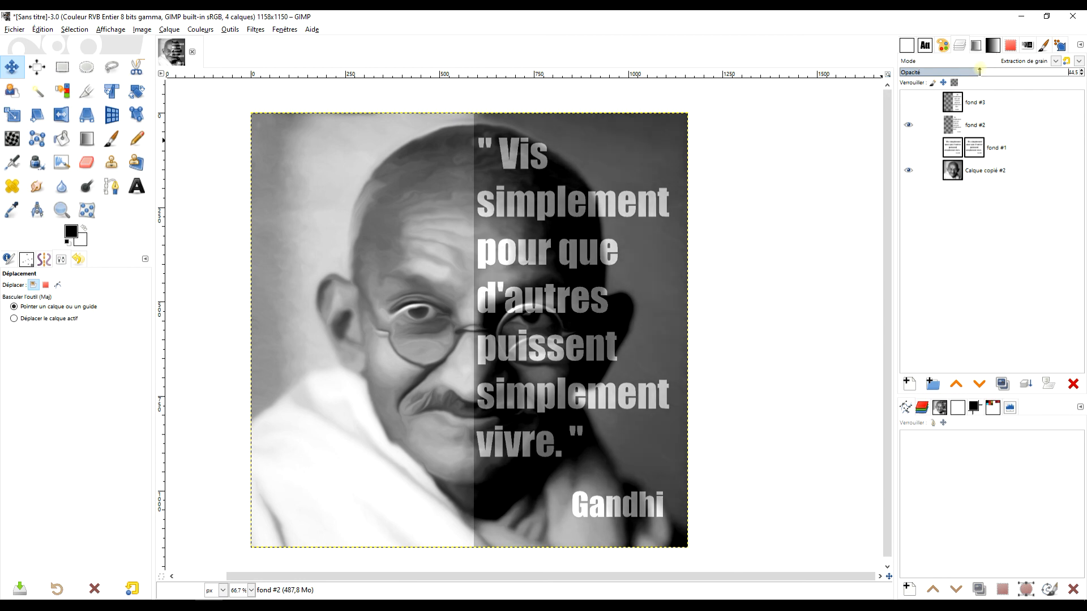
Hide fond #2 and show fond #3.
{"action": "left_click", "coordinate": [909, 125]}
{"action": "left_click", "coordinate": [909, 102]}
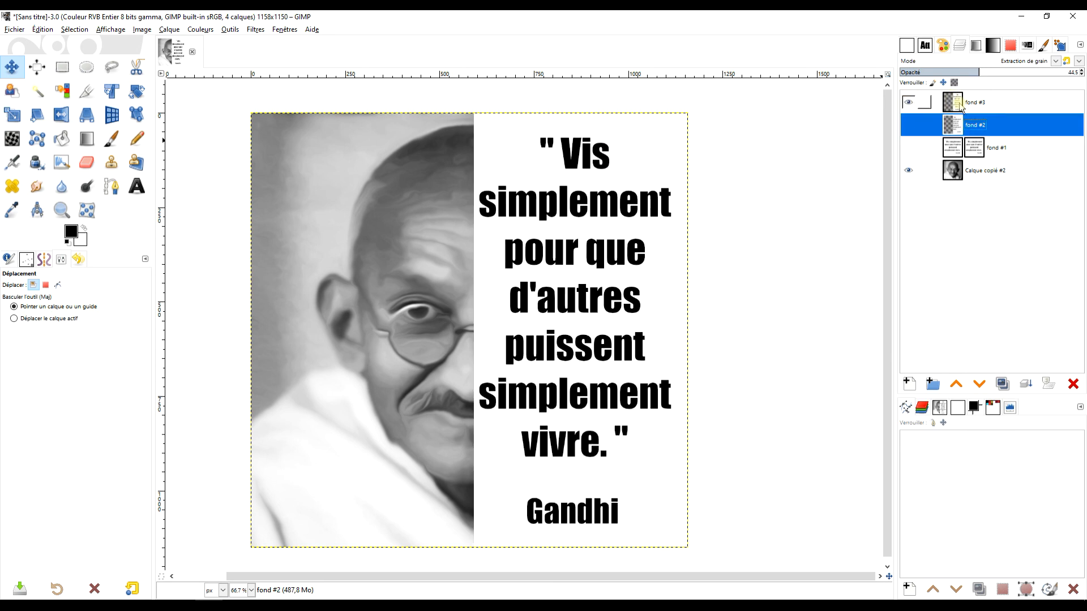